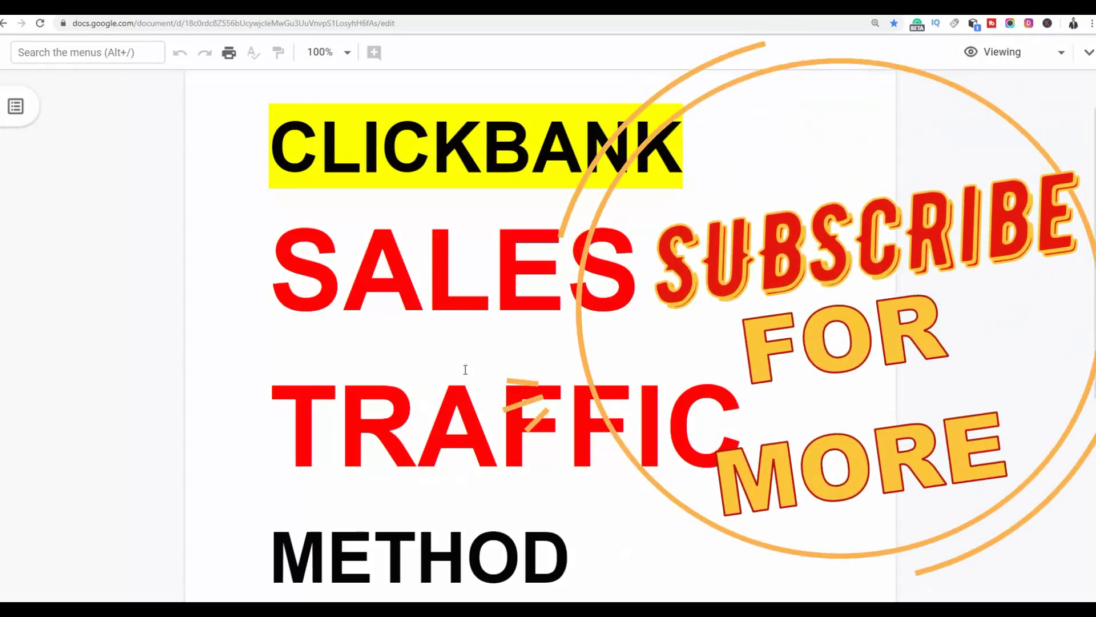
scroll(474, 348, down, 1)
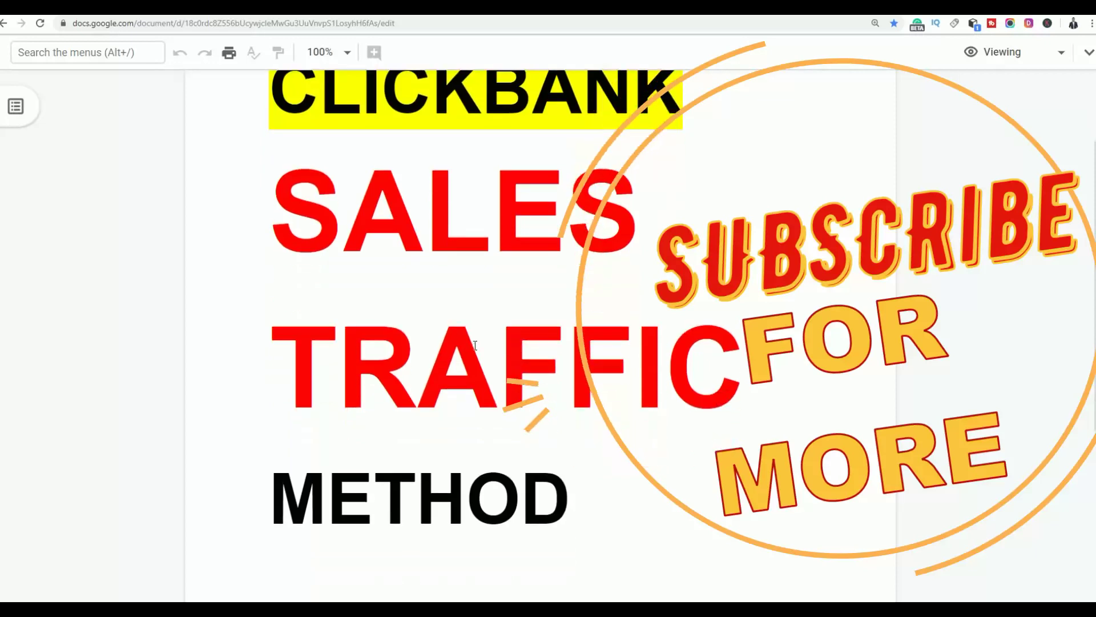
scroll(474, 345, up, 1)
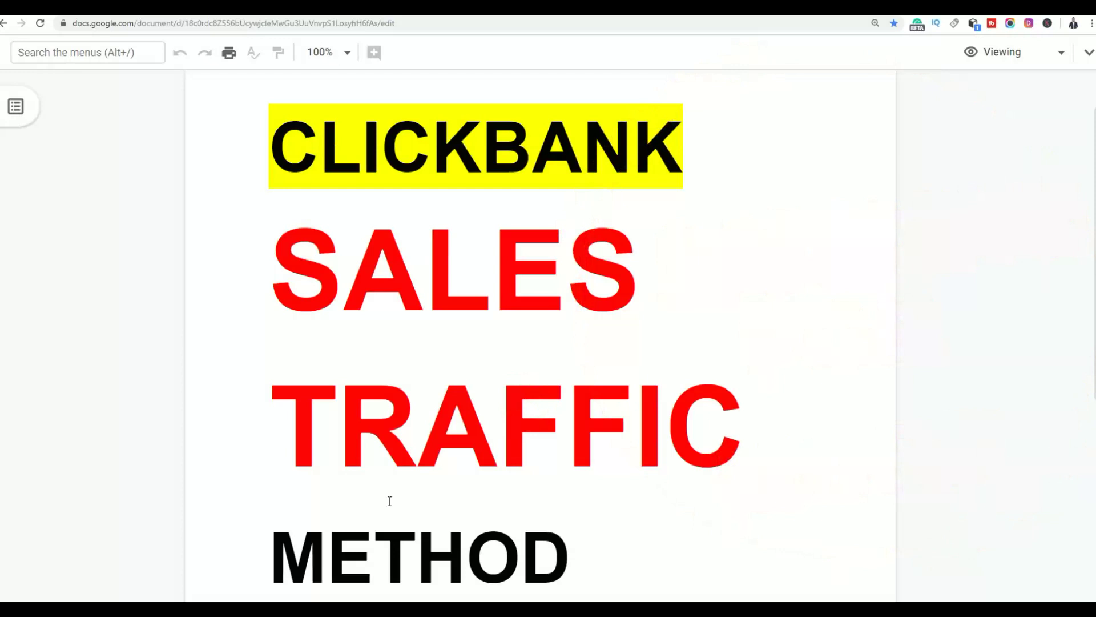
scroll(552, 445, down, 2)
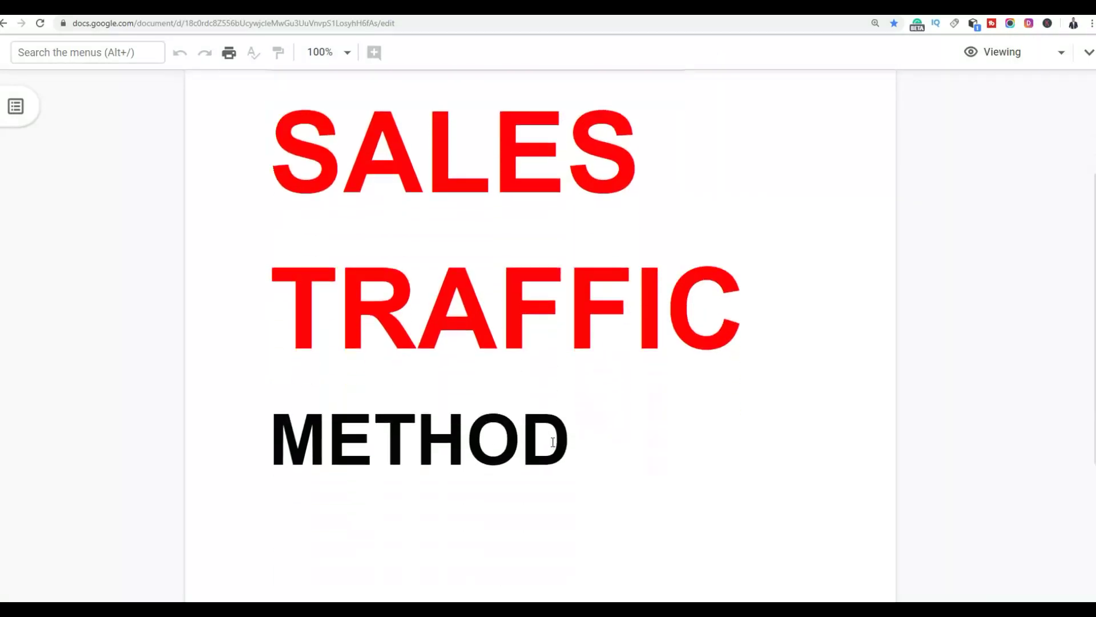
scroll(551, 440, up, 1)
scroll(550, 437, up, 2)
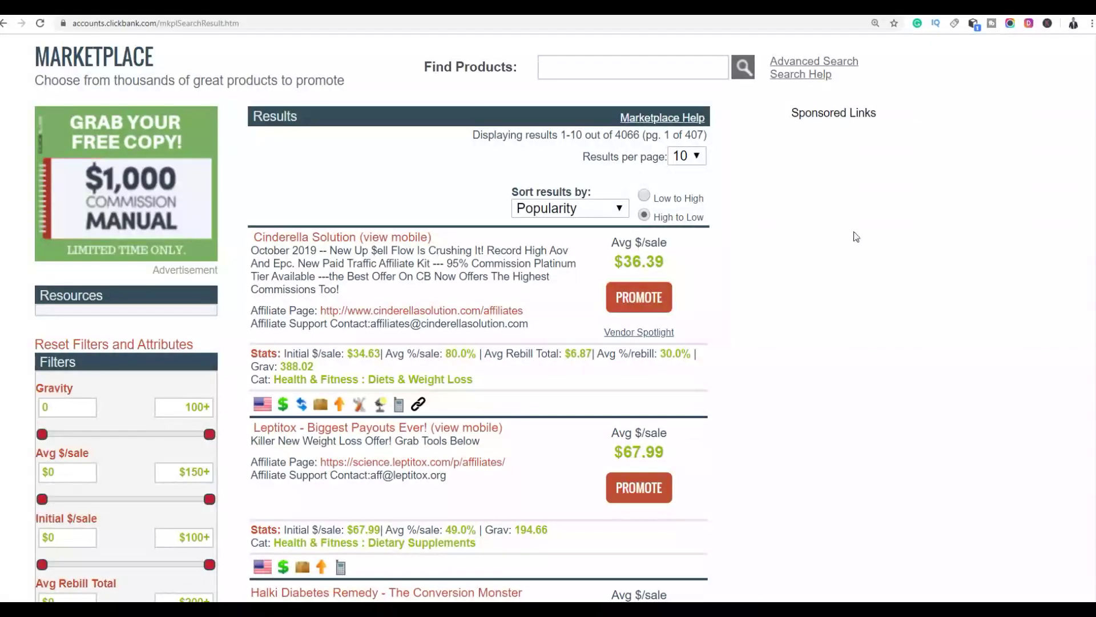
Sort the ClickBank marketplace results by Gravity.
scroll(856, 237, down, 2)
click(565, 90)
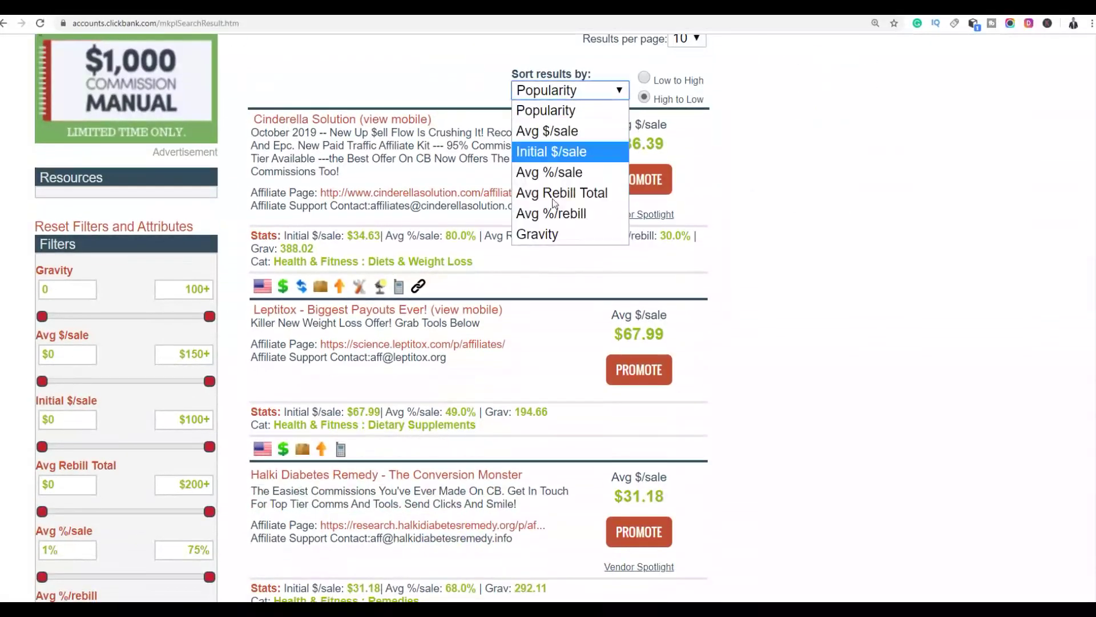
click(542, 237)
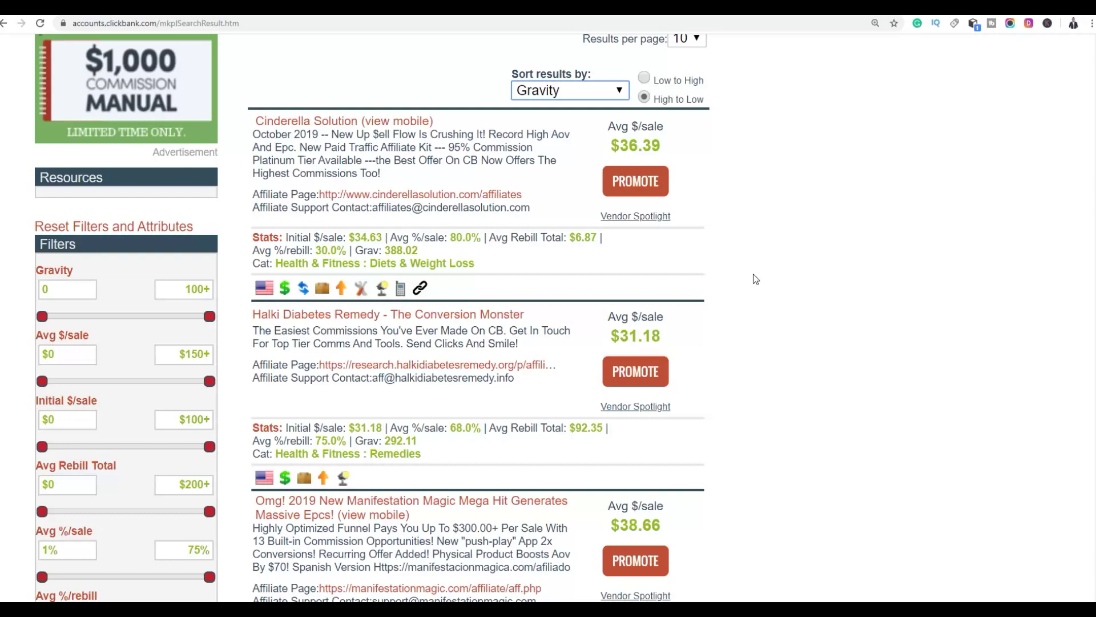
Look through the first page of gravity-sorted offers and the list of marketplace categories.
scroll(626, 244, down, 5)
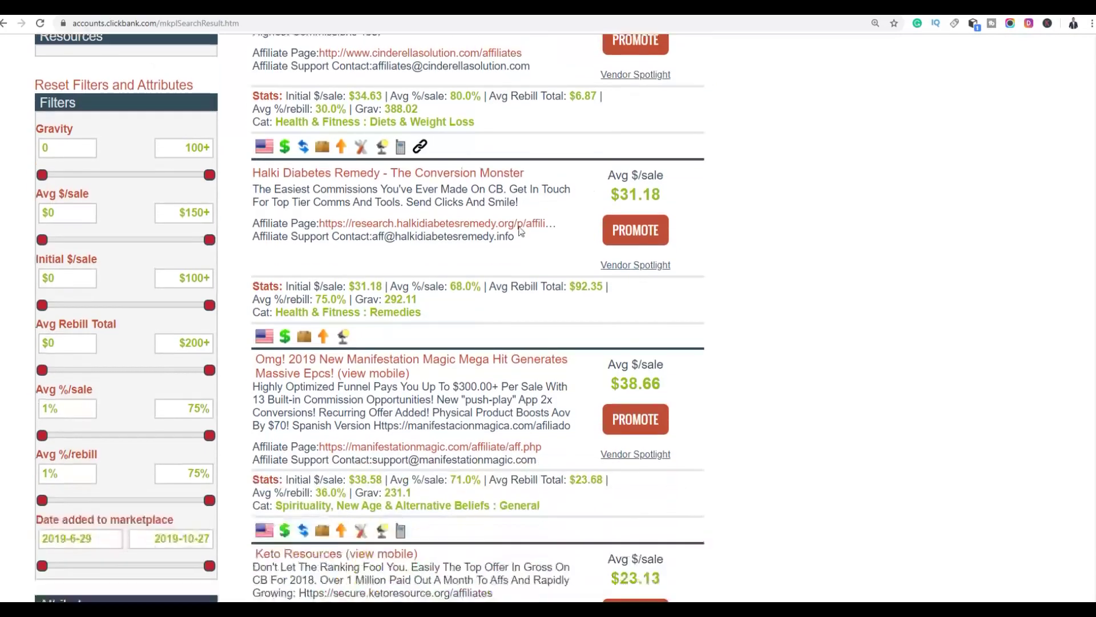
scroll(333, 287, down, 18)
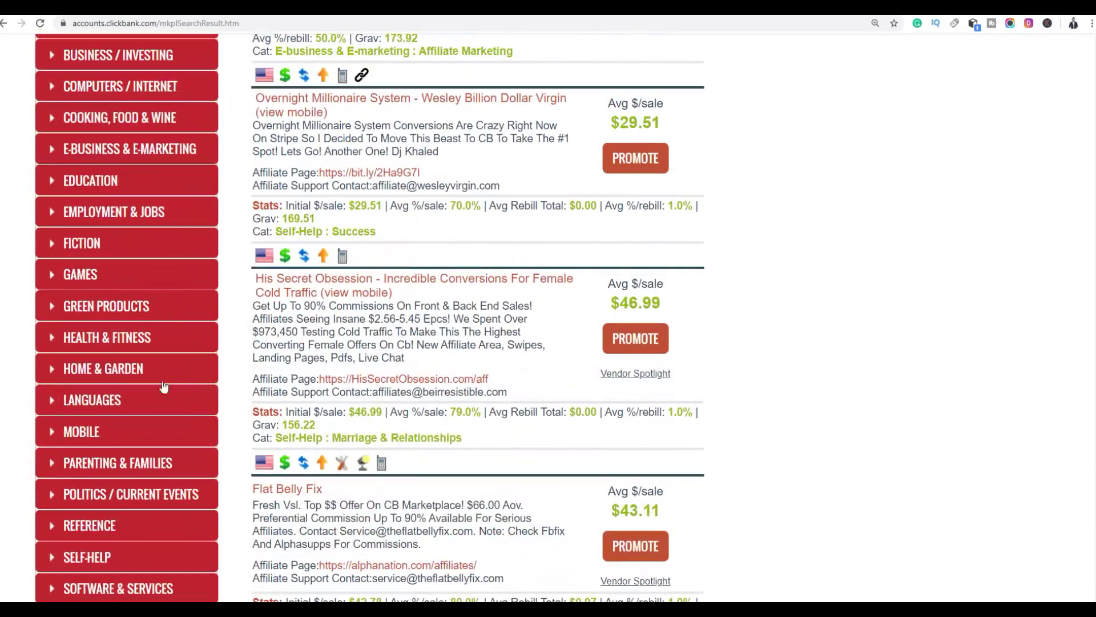
scroll(312, 364, down, 2)
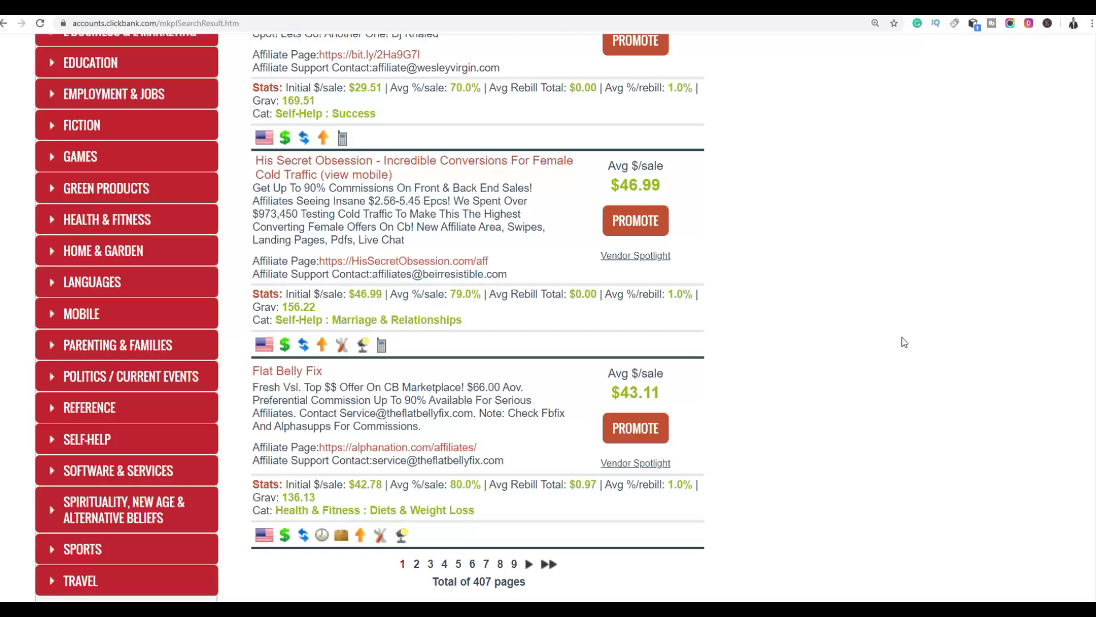
scroll(905, 342, up, 20)
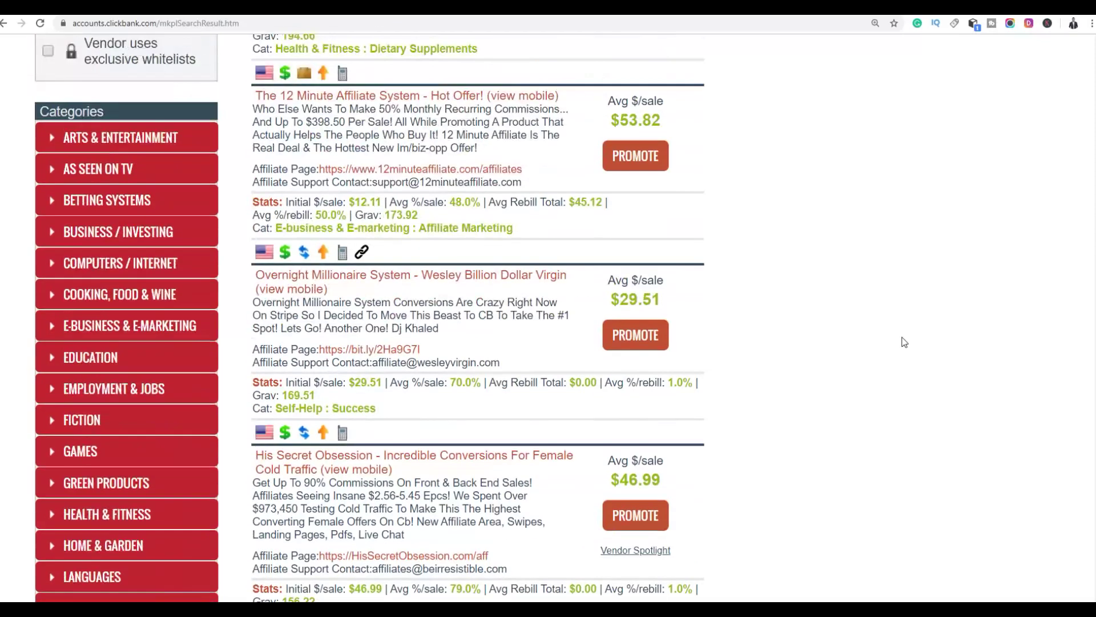
scroll(904, 342, up, 3)
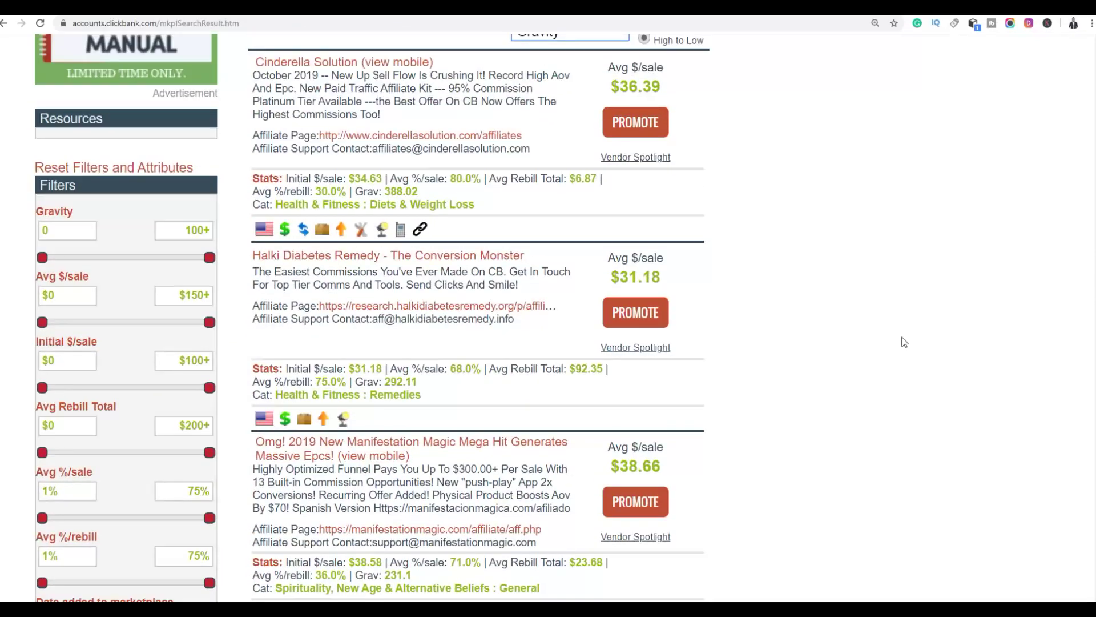
scroll(905, 341, up, 4)
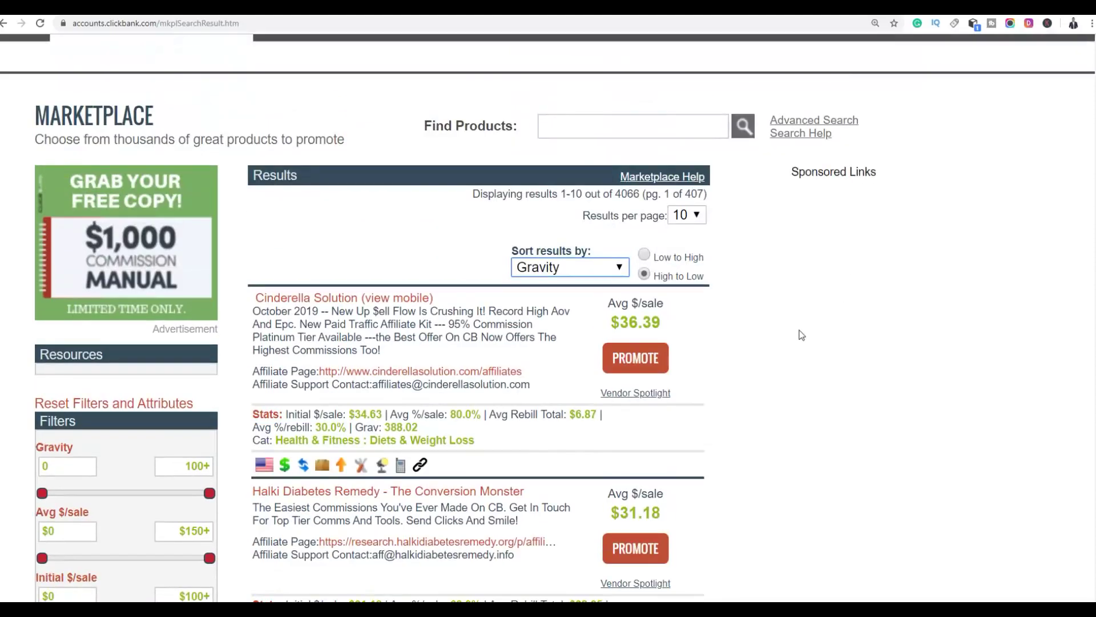
Examine the gravity score and average earnings per sale of the Cinderella Solution offer.
drag(382, 426, 427, 428)
click(401, 425)
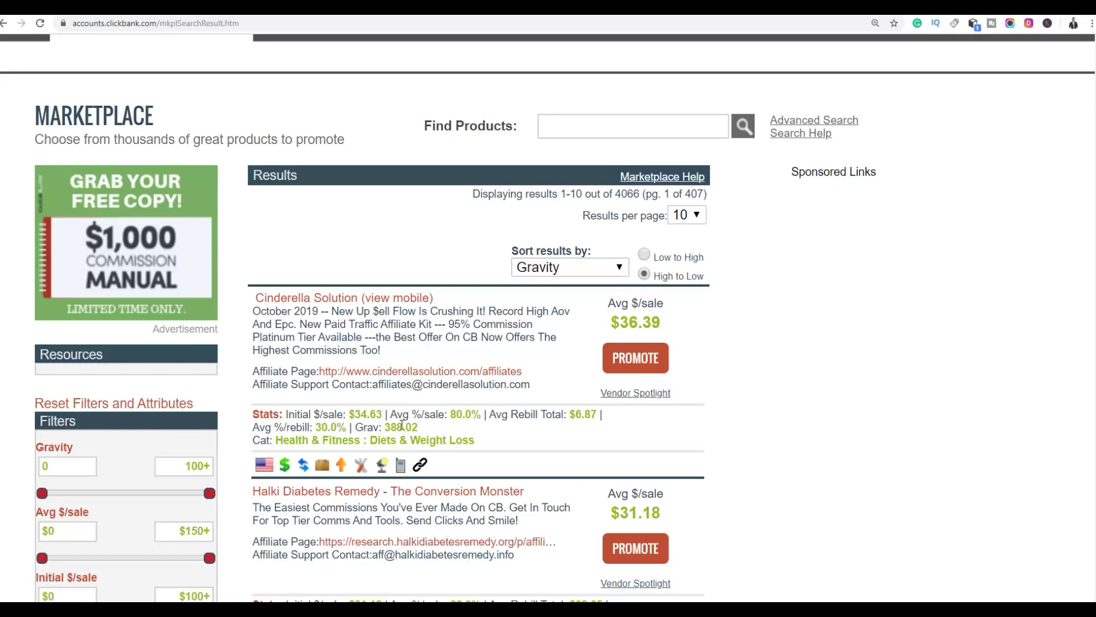
drag(610, 320, 675, 321)
click(654, 314)
Open the Cinderella Solution affiliate page in a new tab and review its commission figures and promotional material.
right_click(388, 374)
click(403, 380)
click(280, 11)
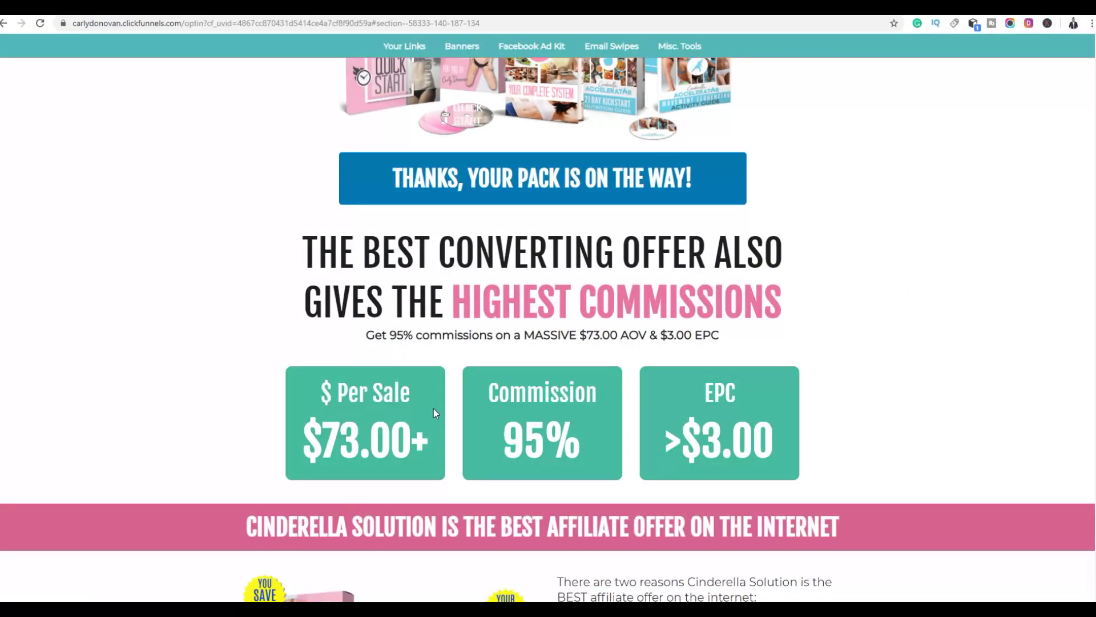
scroll(785, 336, down, 2)
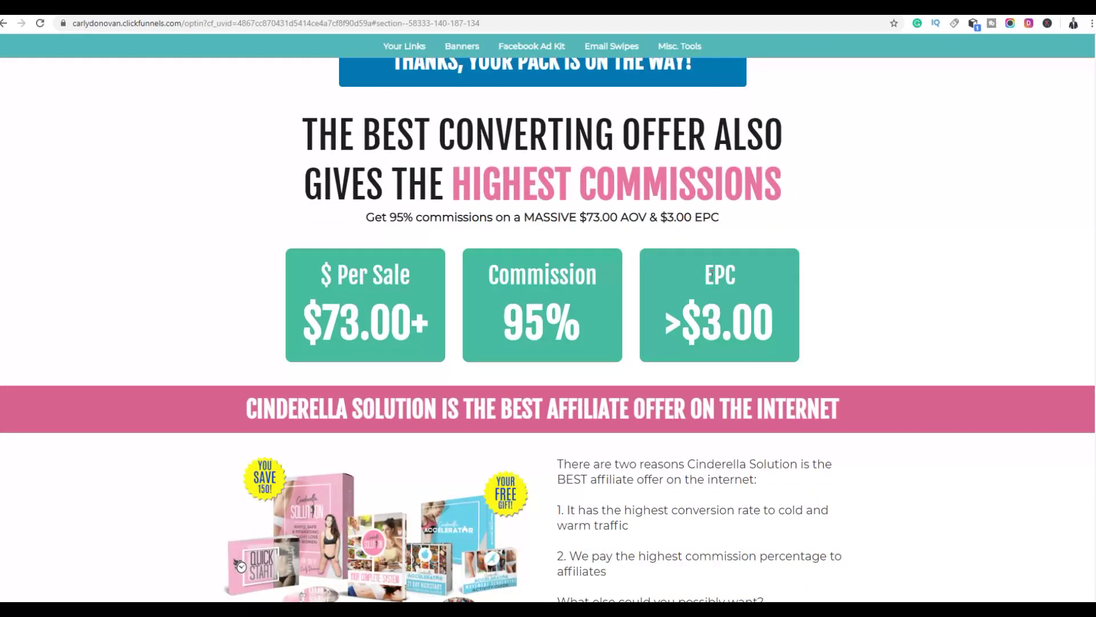
scroll(711, 275, up, 9)
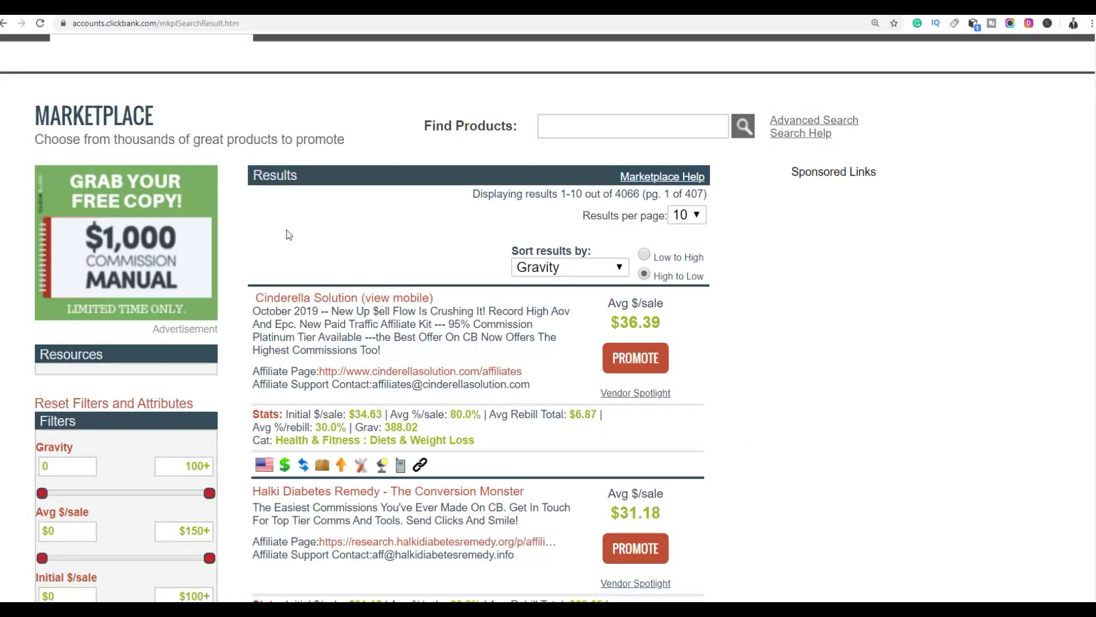
Go from the marketplace to the EzineArticles home page and look over its article categories.
scroll(318, 253, down, 4)
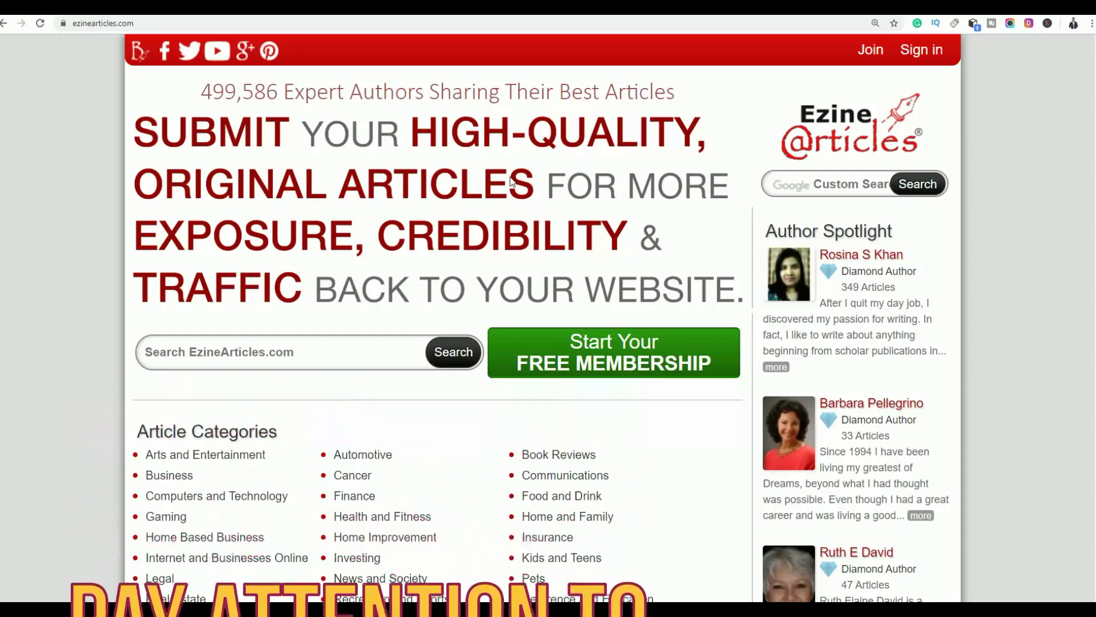
scroll(510, 183, down, 6)
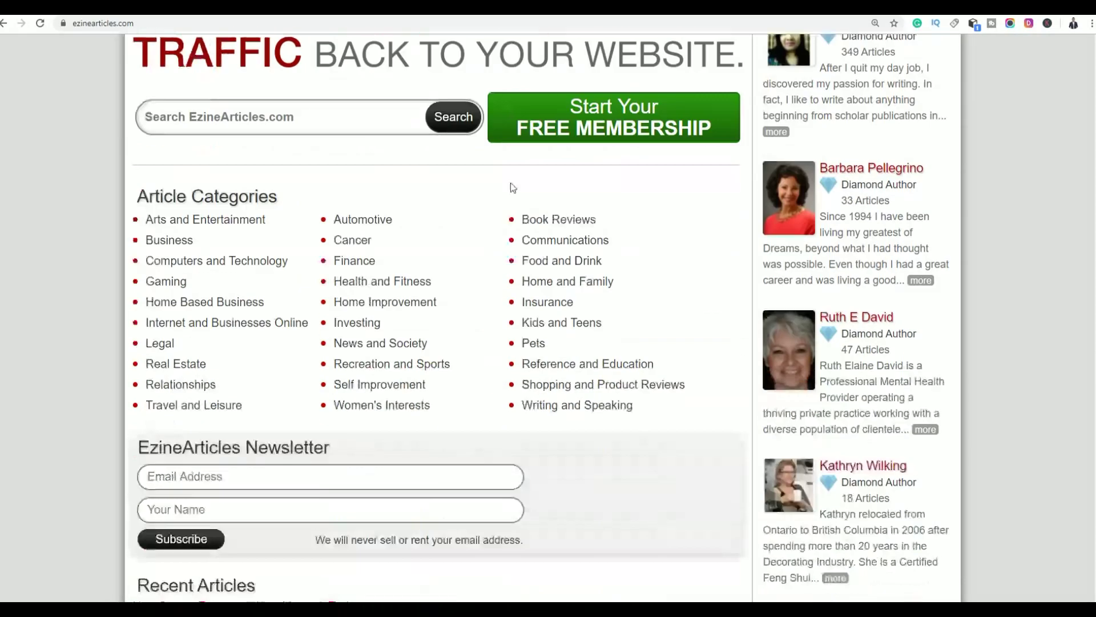
scroll(890, 197, up, 5)
scroll(889, 196, up, 2)
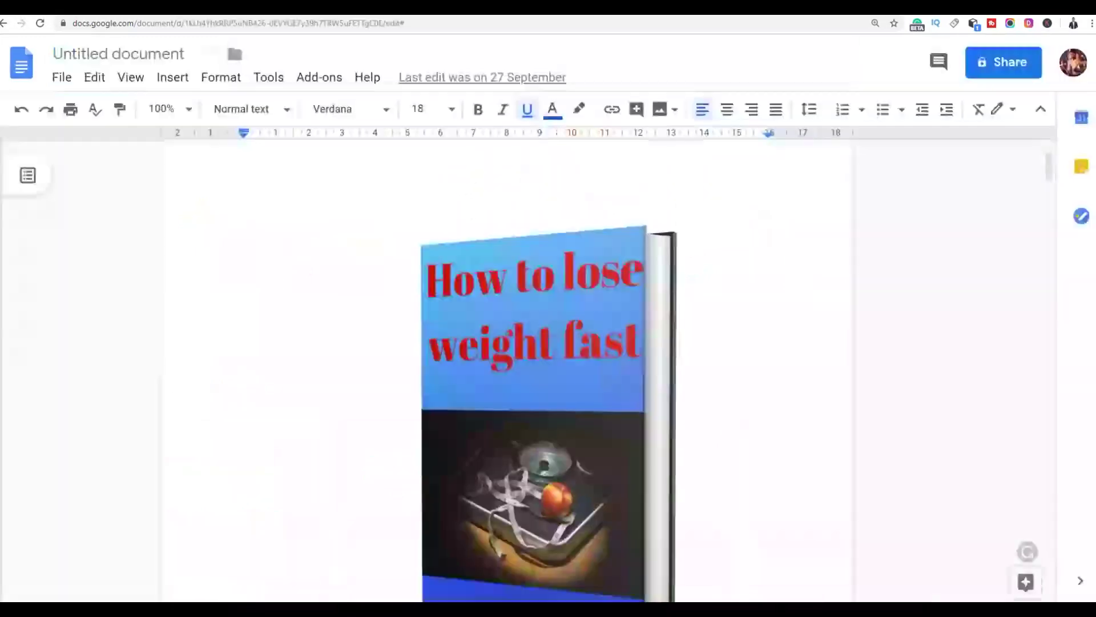
Look through the "How to lose weight fast" ebook document from its cover to the last page and back.
scroll(756, 286, down, 3)
scroll(758, 316, down, 20)
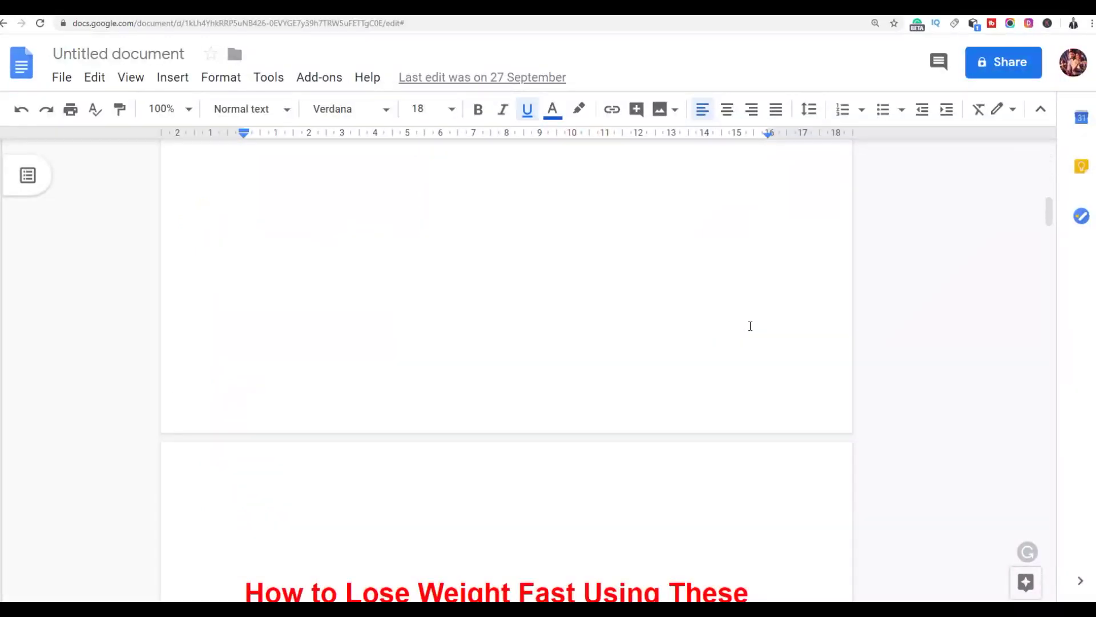
scroll(810, 358, down, 15)
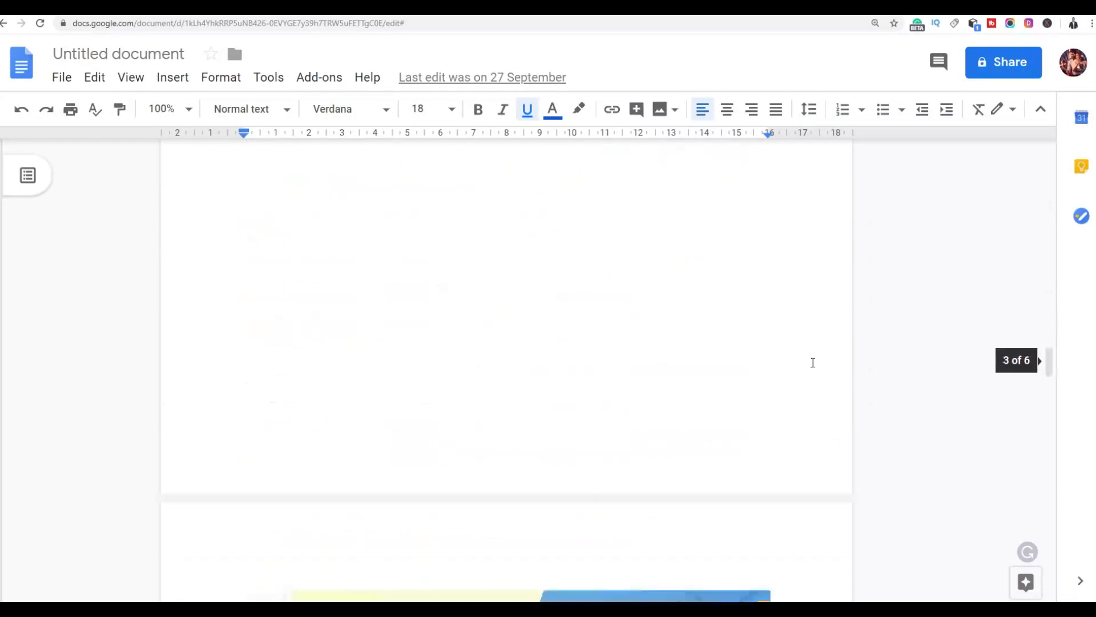
scroll(360, 448, down, 8)
scroll(414, 425, down, 20)
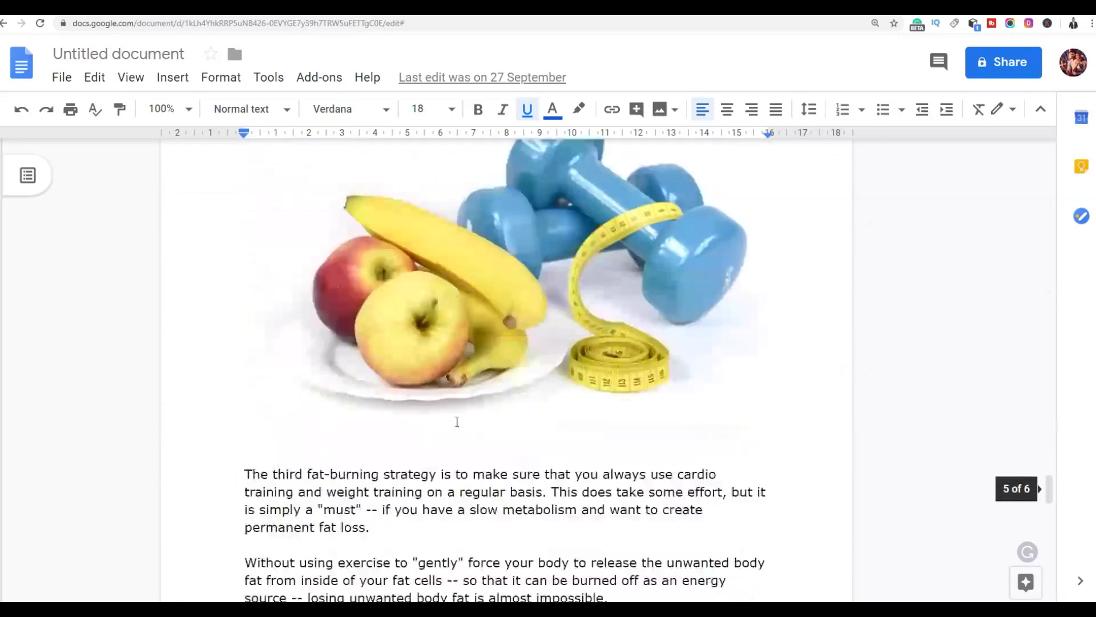
scroll(440, 420, down, 5)
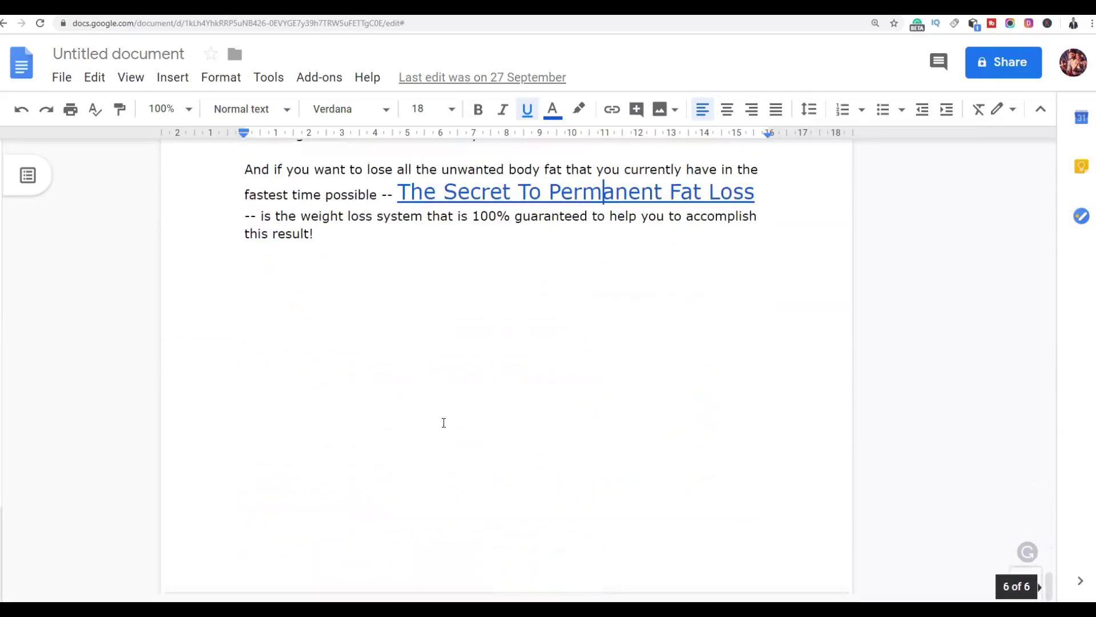
scroll(1010, 542, up, 5)
scroll(1020, 493, up, 20)
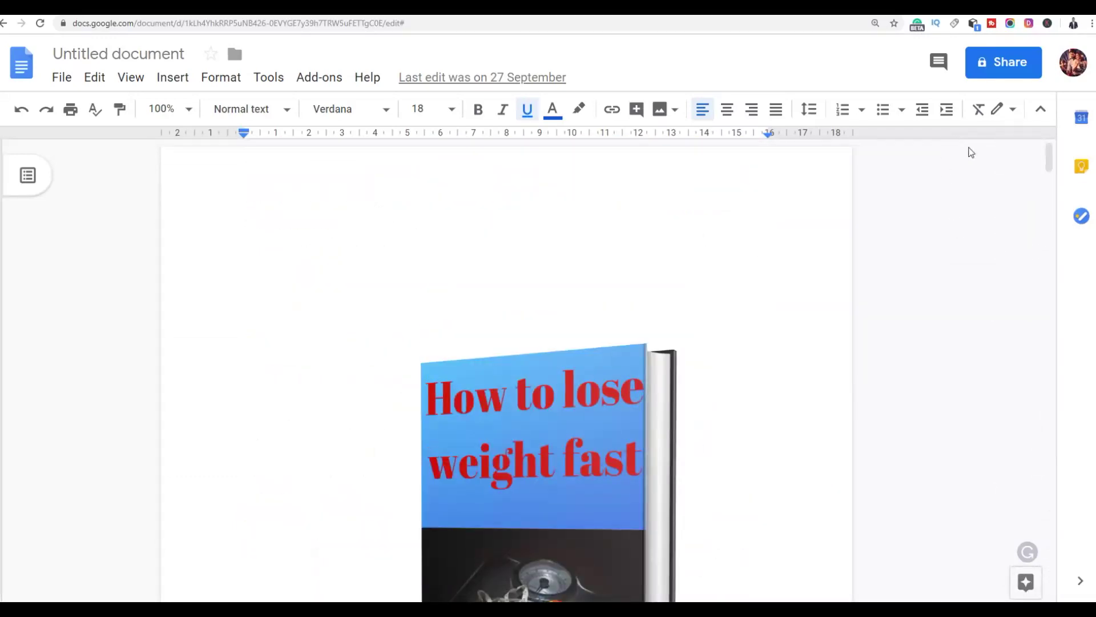
Download the weight loss ebook document as a PDF document (.pdf).
key(ctrl+Tab)
scroll(392, 367, down, 8)
scroll(394, 328, down, 5)
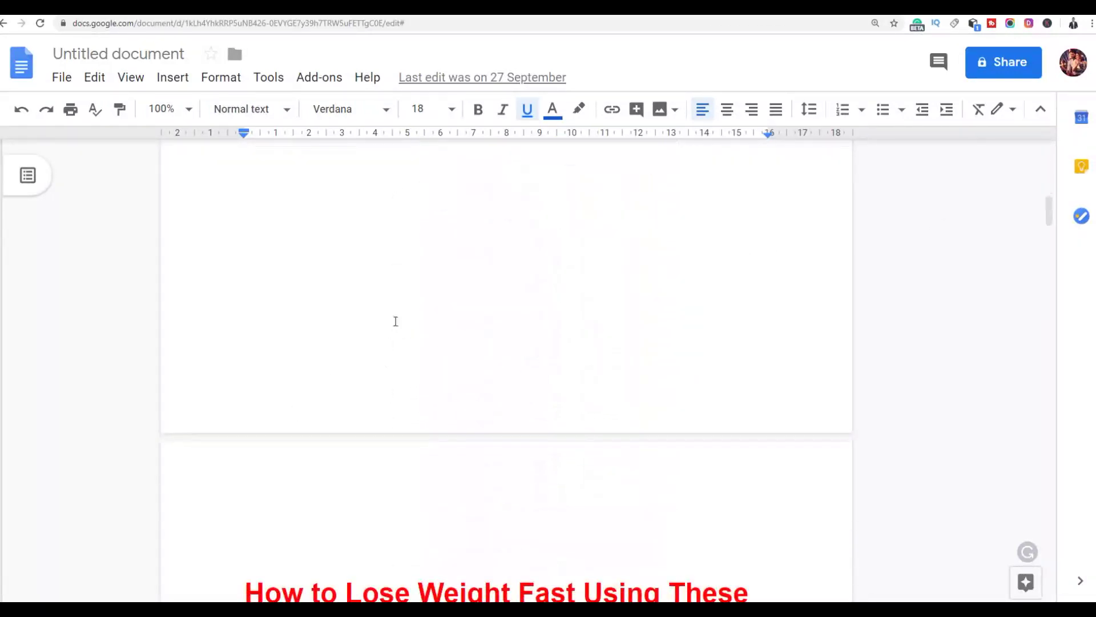
scroll(434, 296, down, 1)
scroll(434, 296, down, 3)
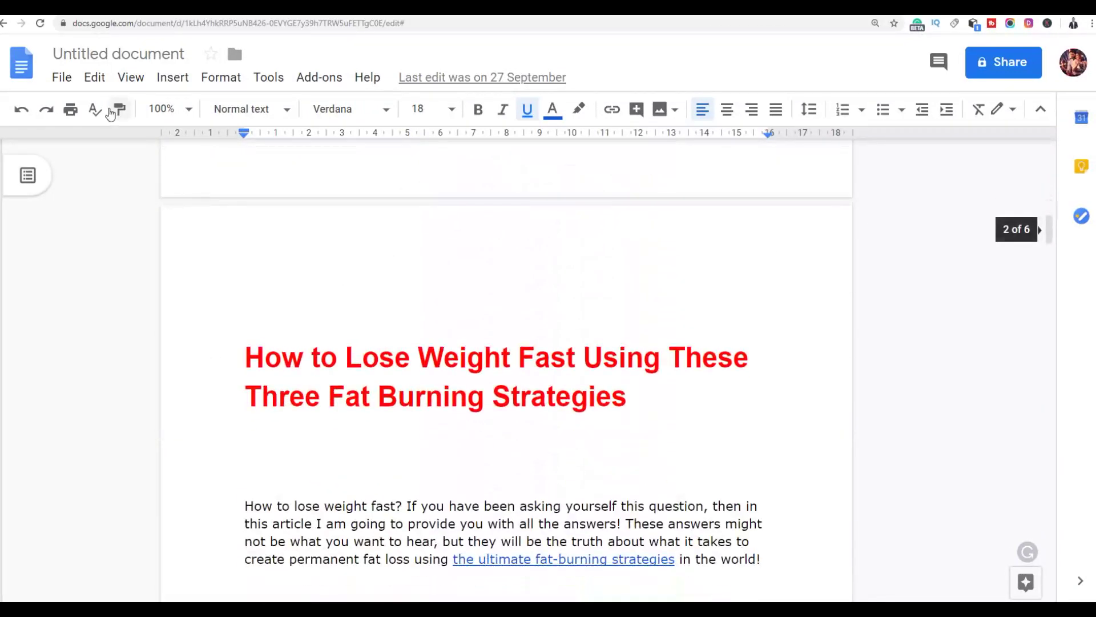
click(62, 77)
mouse_move(150, 252)
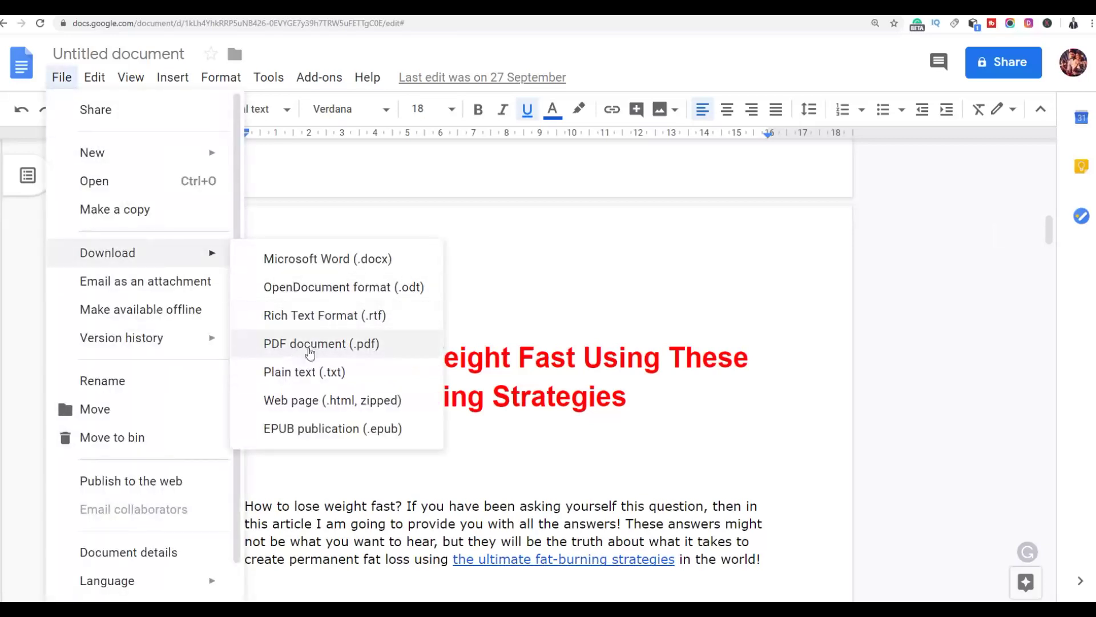
click(313, 344)
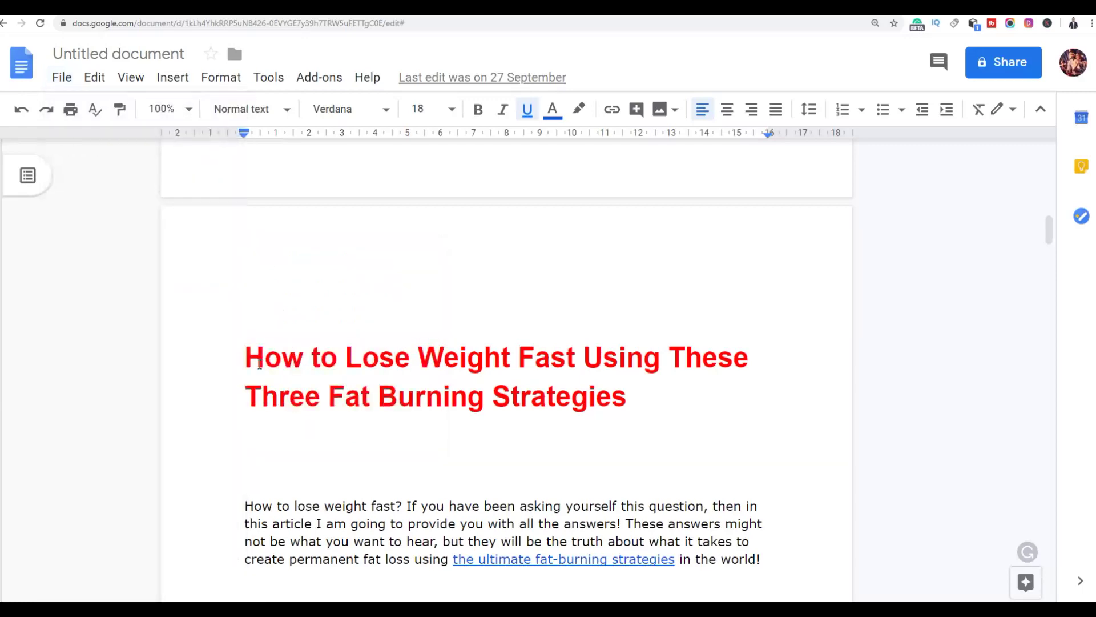
Read through the ebook's introduction and the Strategy #1 section.
scroll(673, 334, down, 15)
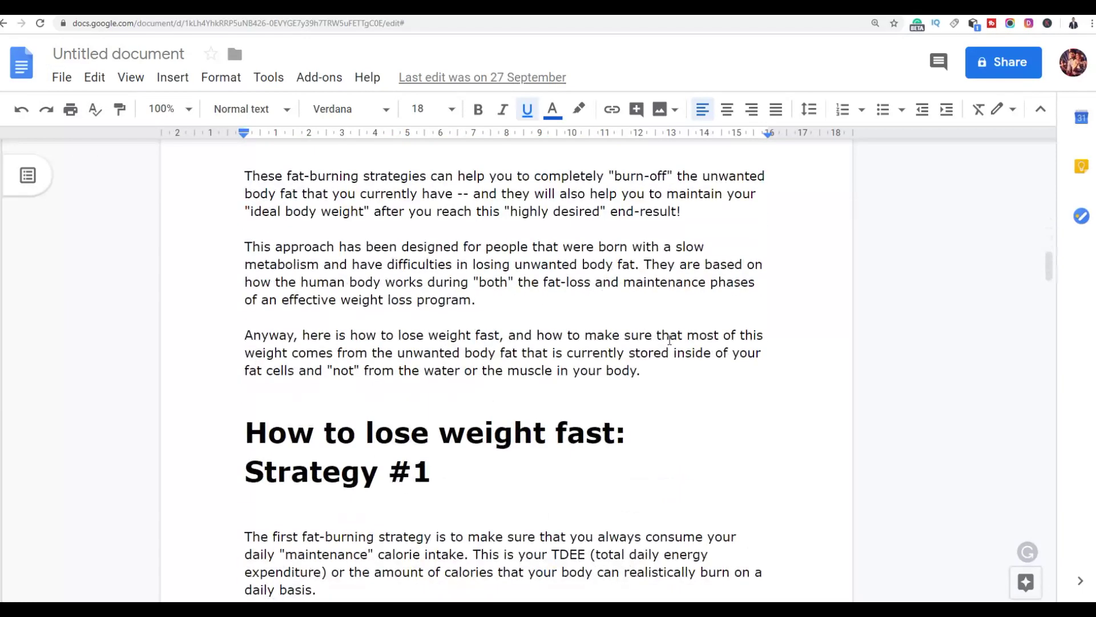
scroll(672, 332, down, 6)
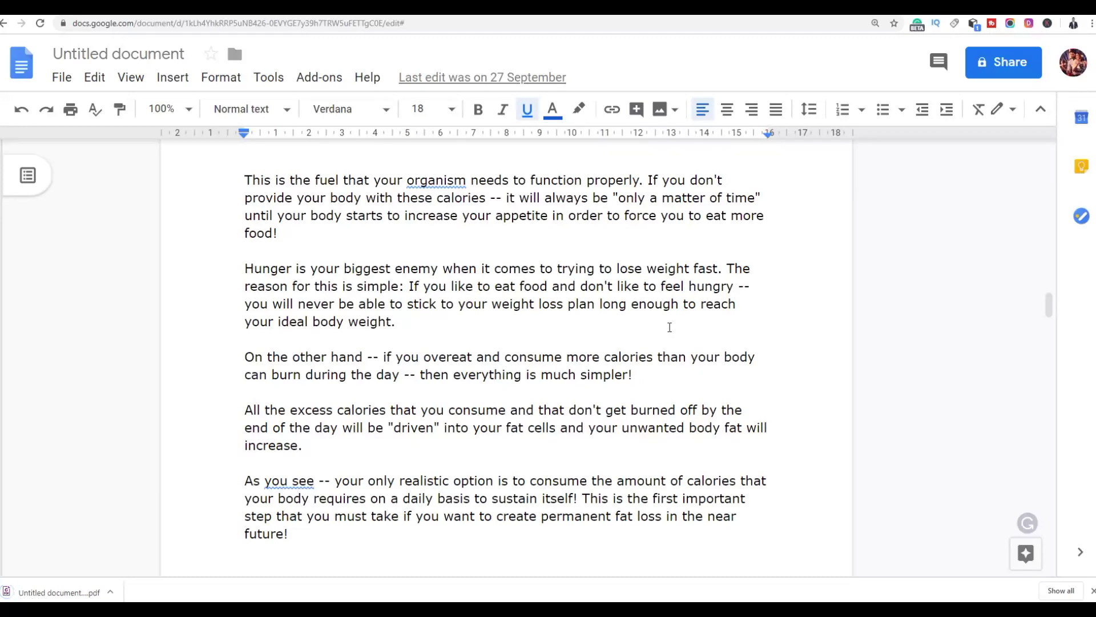
scroll(712, 311, down, 10)
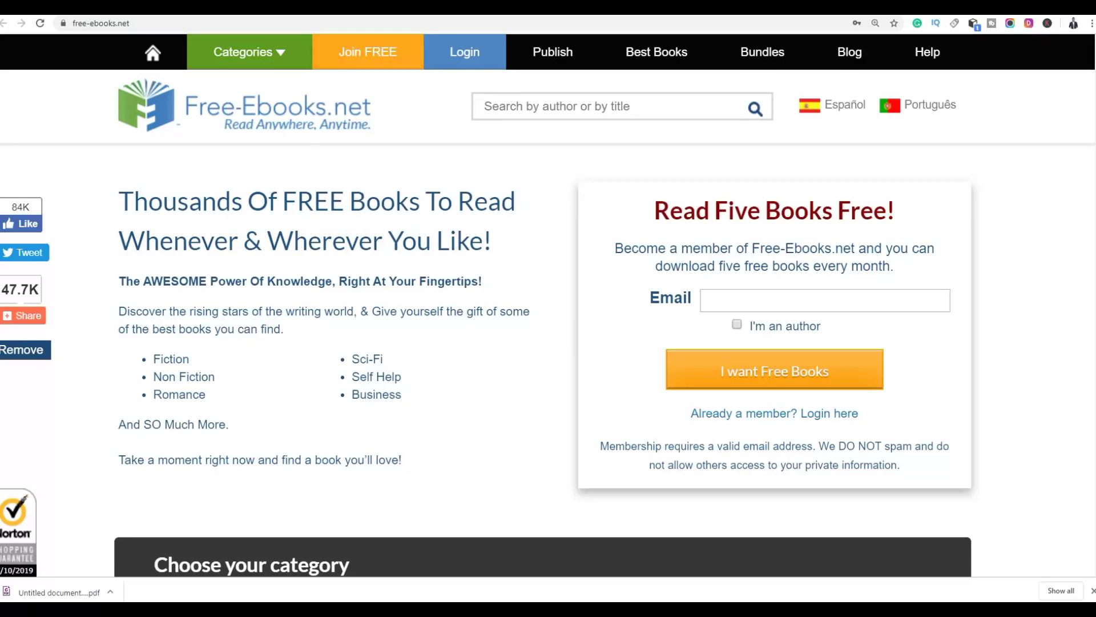
Switch to the SimilarWeb report for free-ebooks.net and examine its rankings and Traffic Overview.
key(ctrl+Tab)
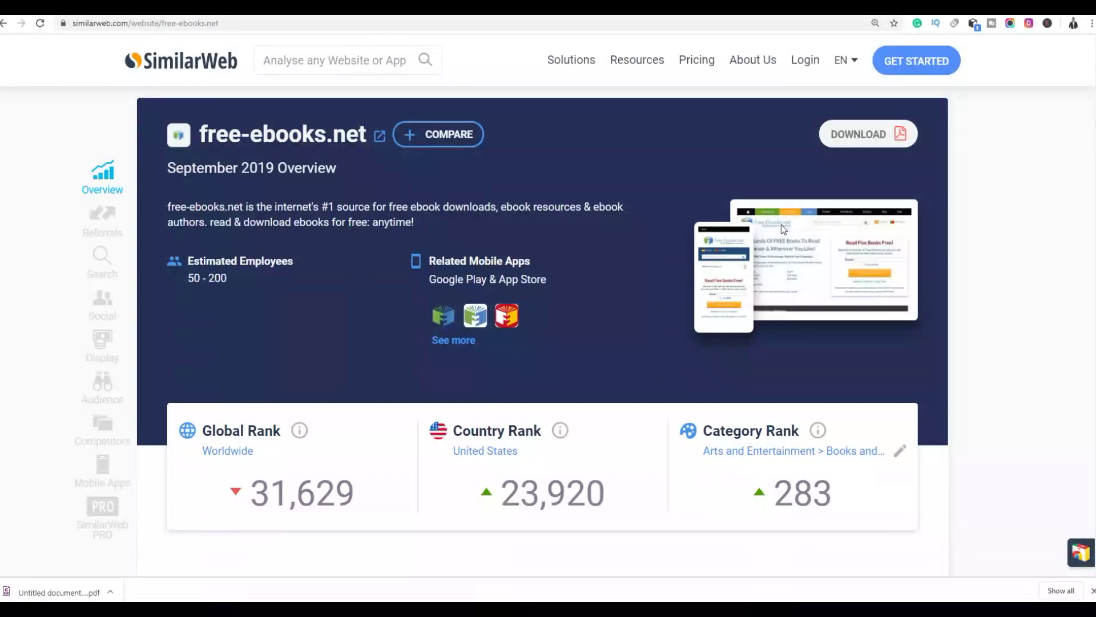
scroll(218, 108, down, 1)
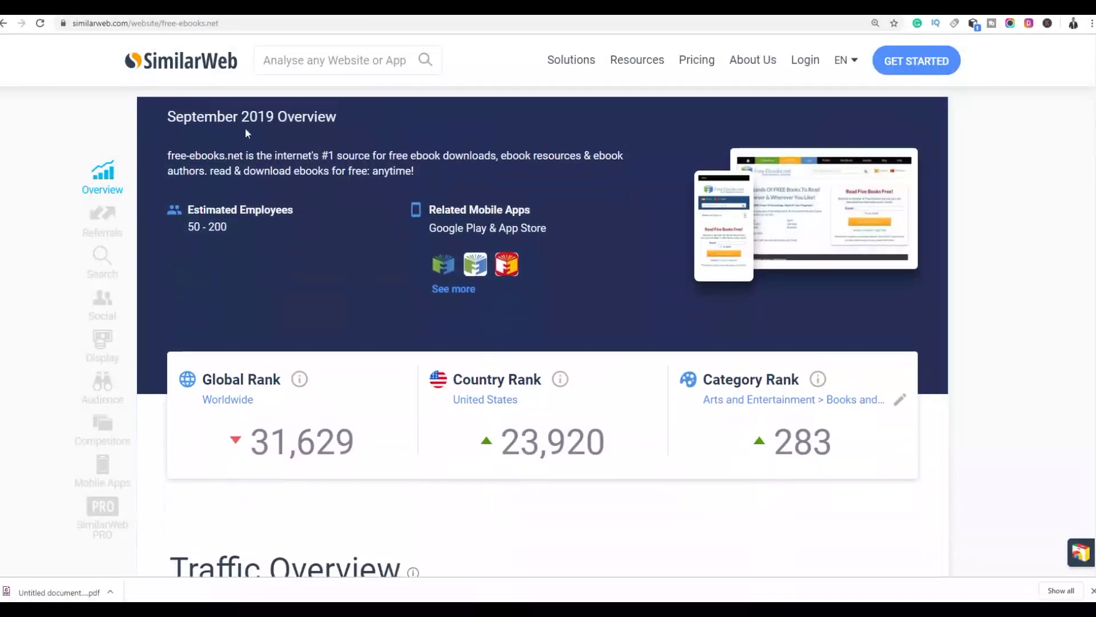
scroll(245, 128, up, 1)
scroll(958, 231, down, 3)
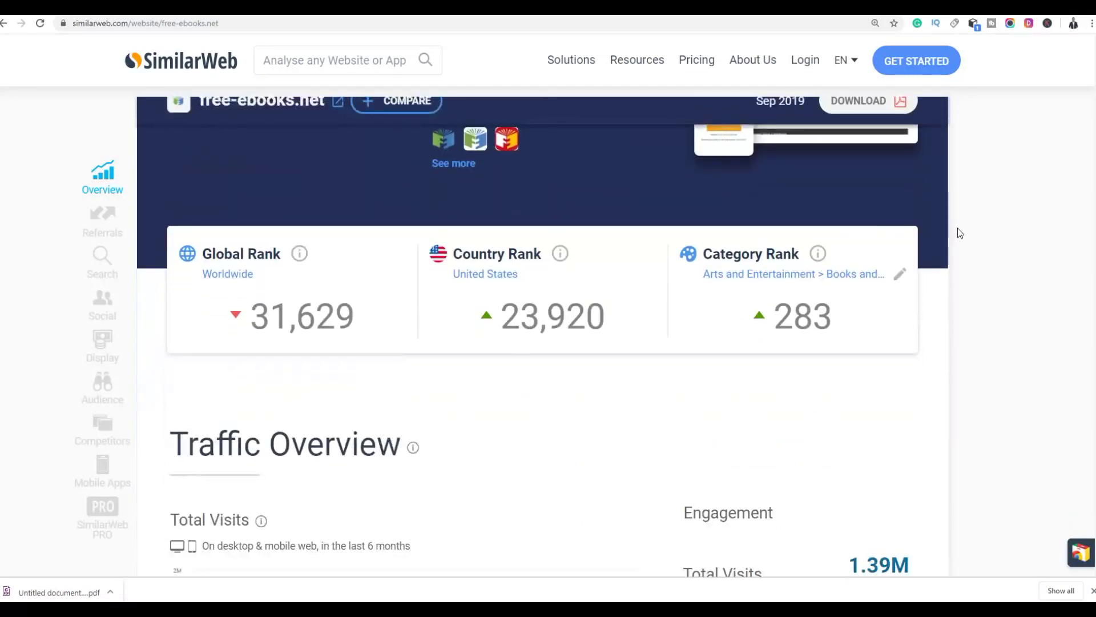
scroll(957, 232, down, 4)
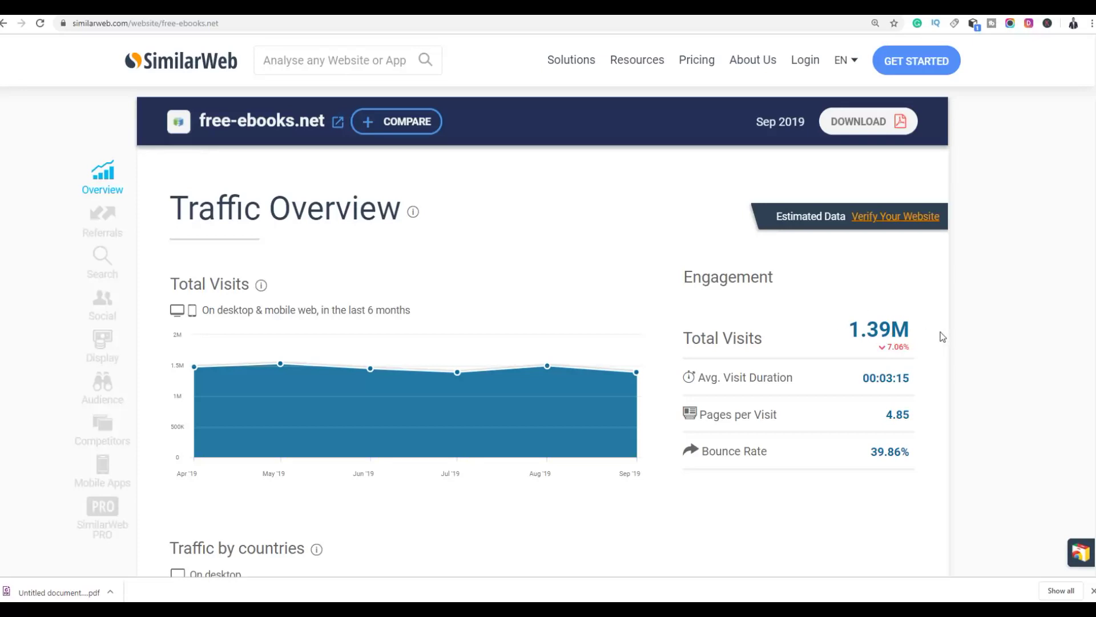
Switch to the free-ebooks.net ebook submission page and read the Huge Exposure benefit.
scroll(670, 352, up, 3)
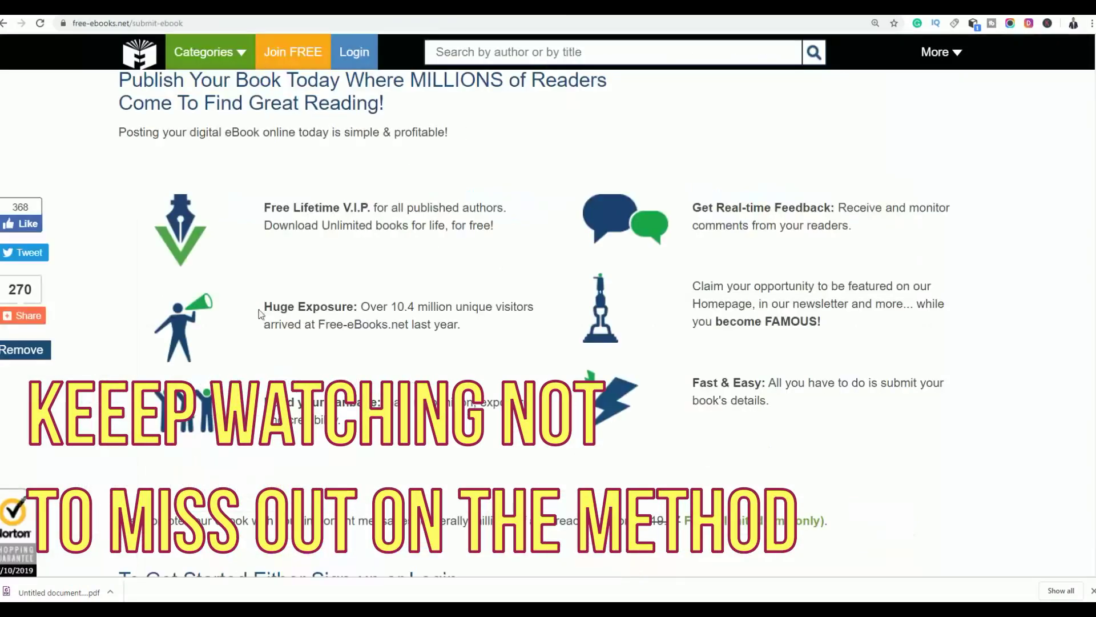
drag(273, 306, 423, 311)
click(422, 311)
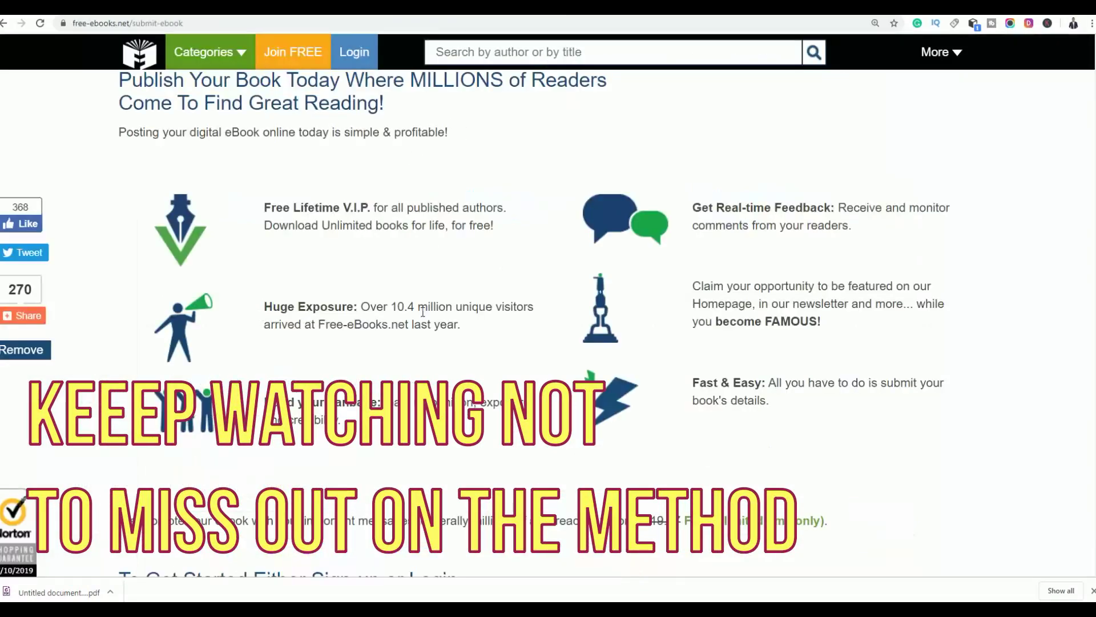
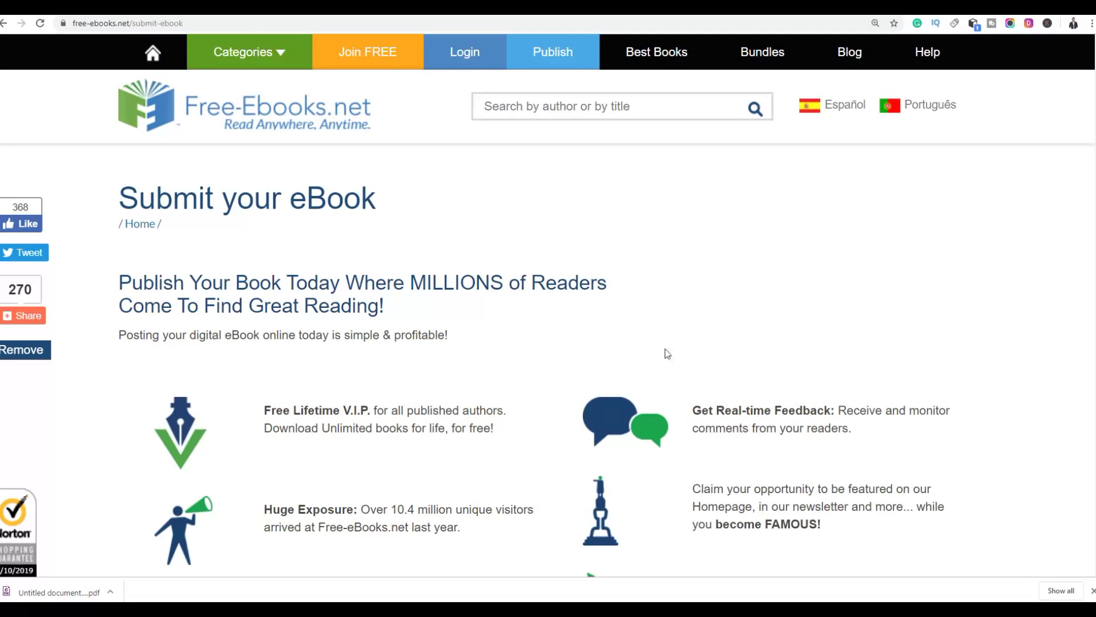
Search free-ebooks.net for "LOSE WEIGHT".
click(511, 109)
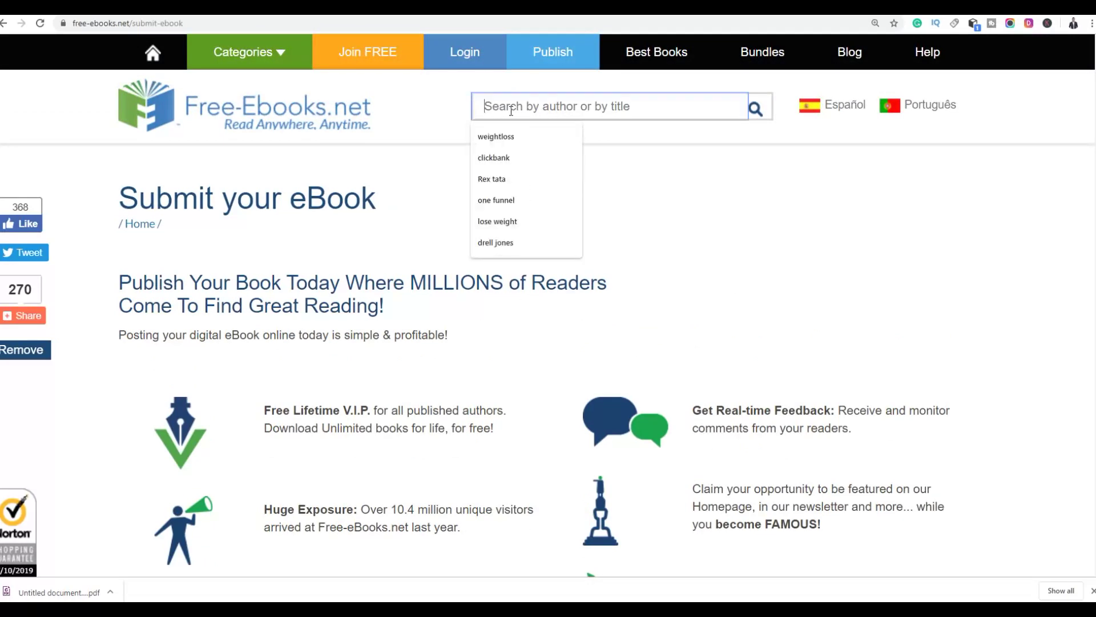
text(LOSE WEIGHT)
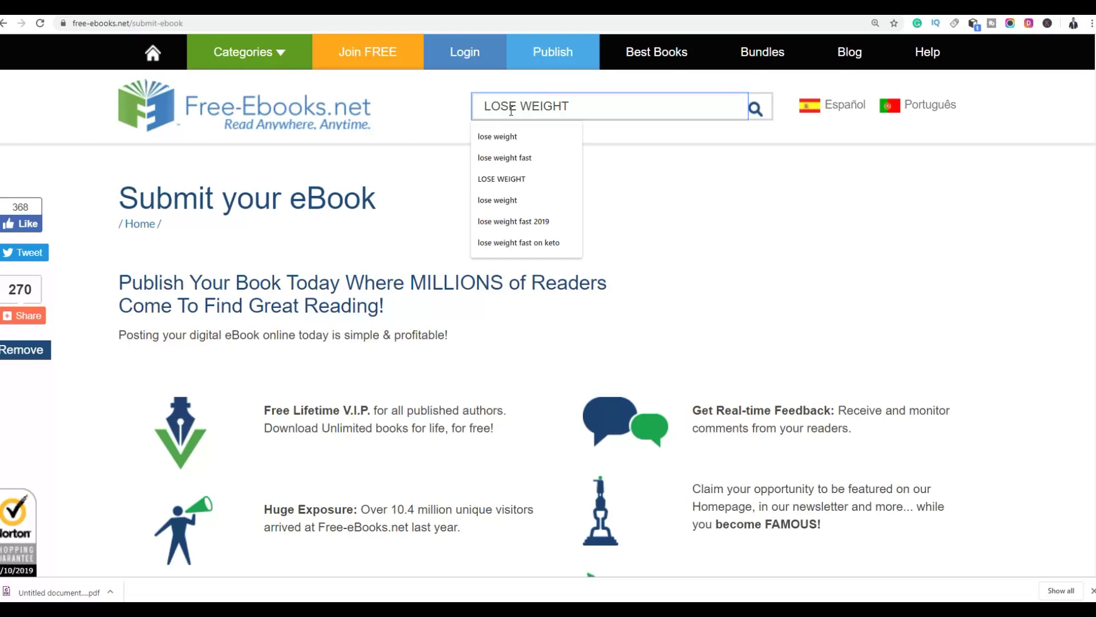
key(Return)
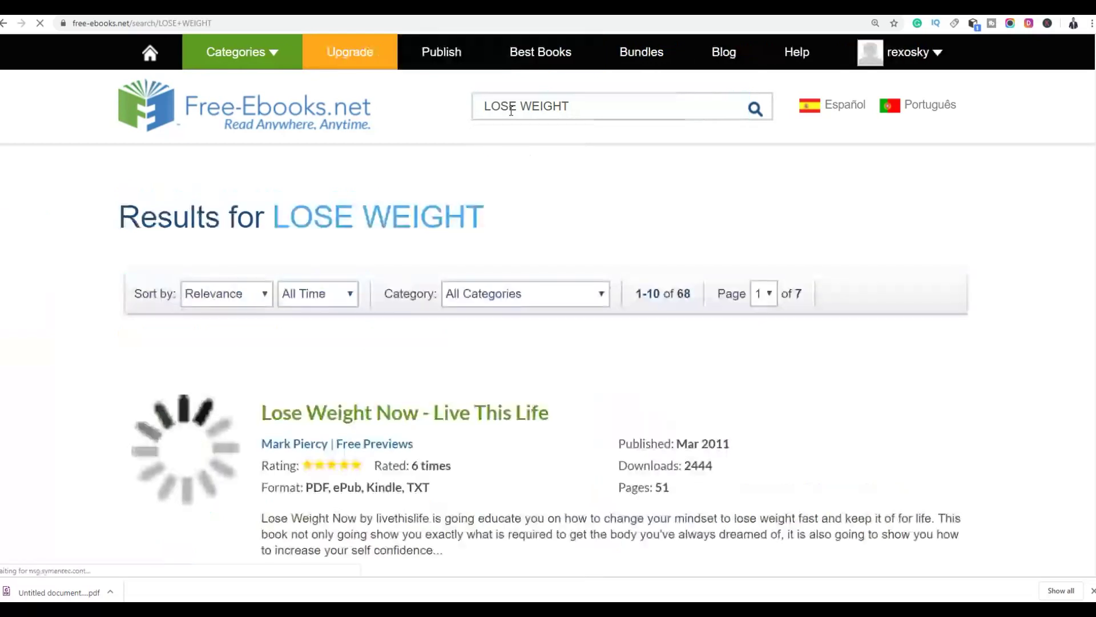
Look through the first page of weight loss search results, comparing the books' download counts and publication dates.
scroll(719, 152, down, 4)
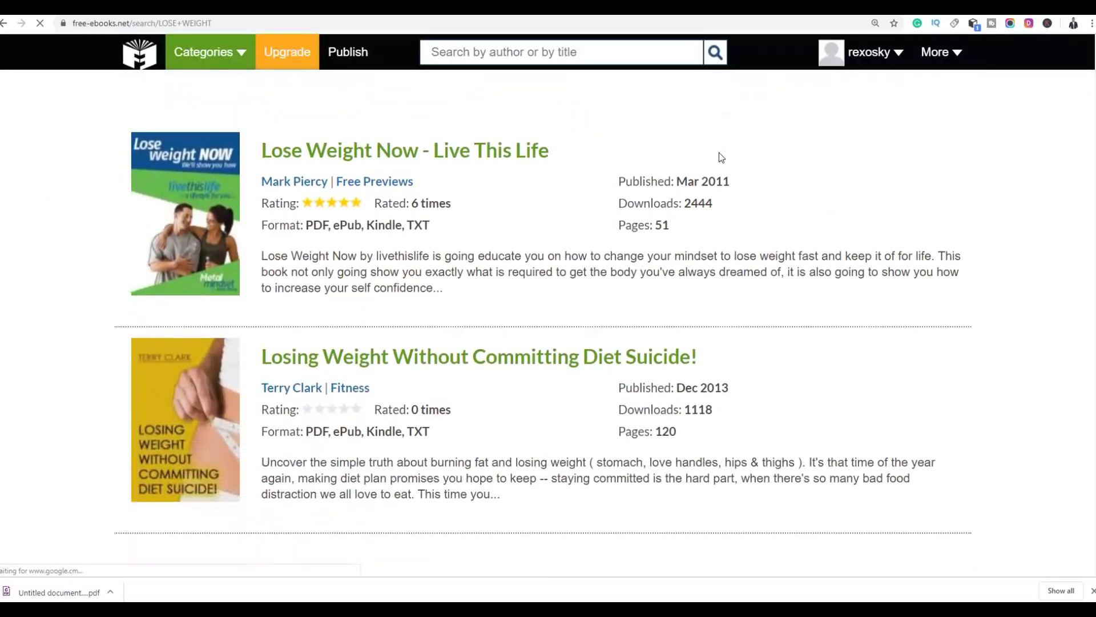
scroll(721, 157, down, 1)
scroll(719, 155, down, 4)
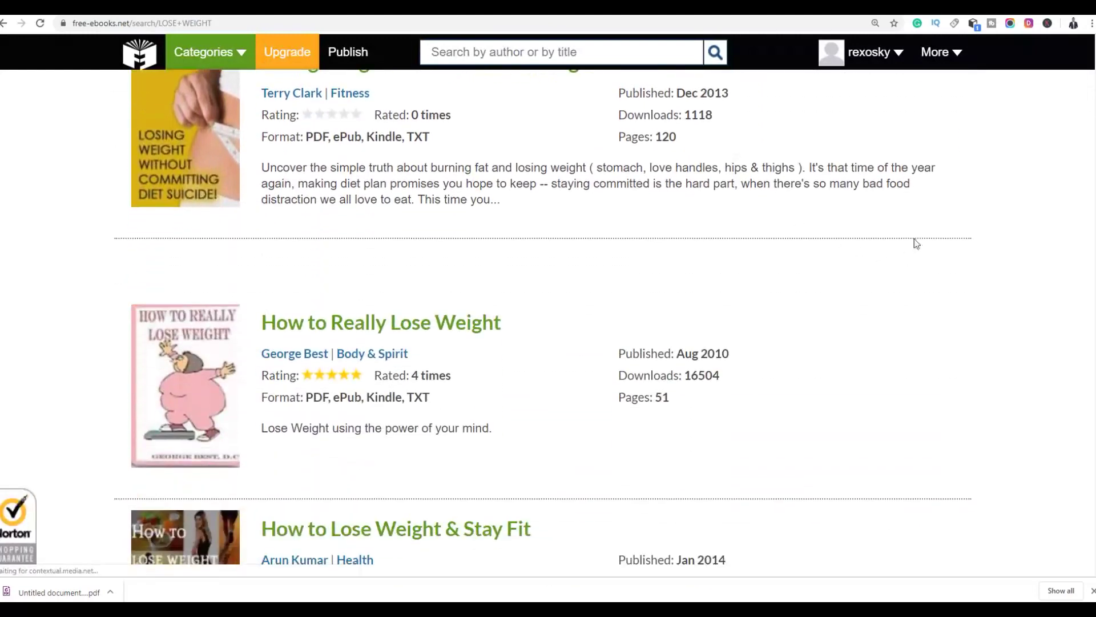
scroll(824, 206, up, 5)
scroll(822, 201, up, 4)
scroll(823, 206, down, 3)
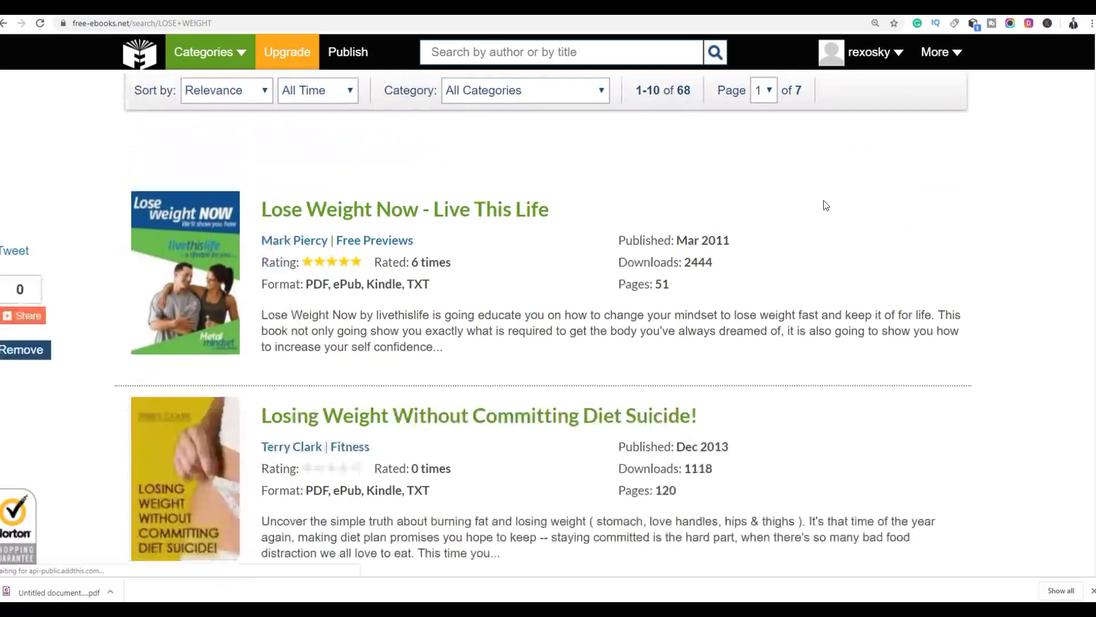
scroll(626, 205, down, 1)
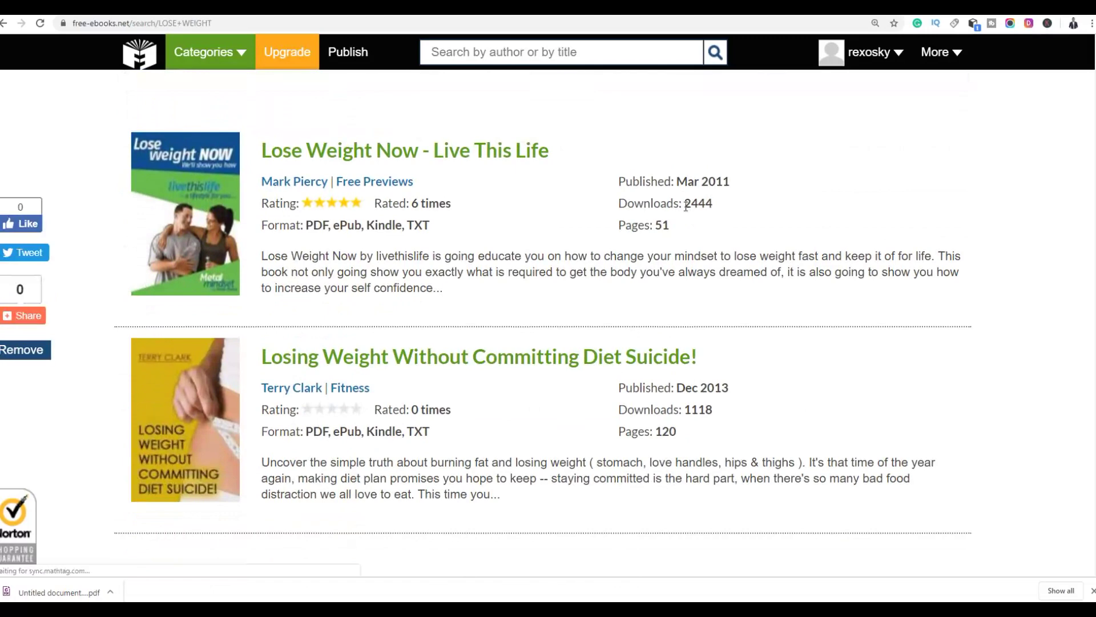
click(110, 240)
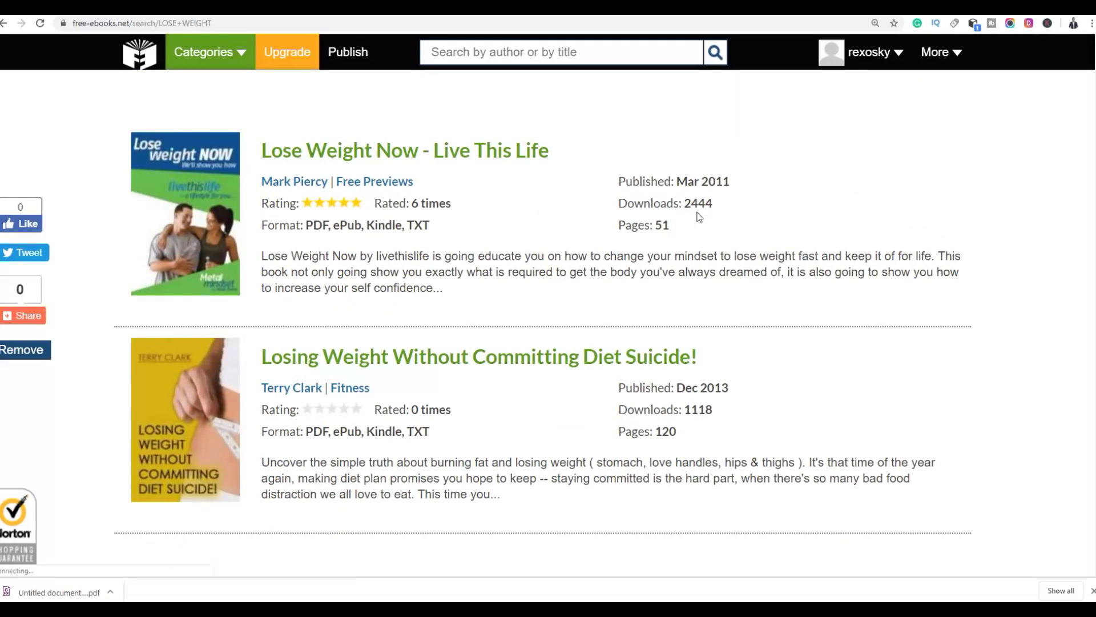
scroll(717, 203, down, 3)
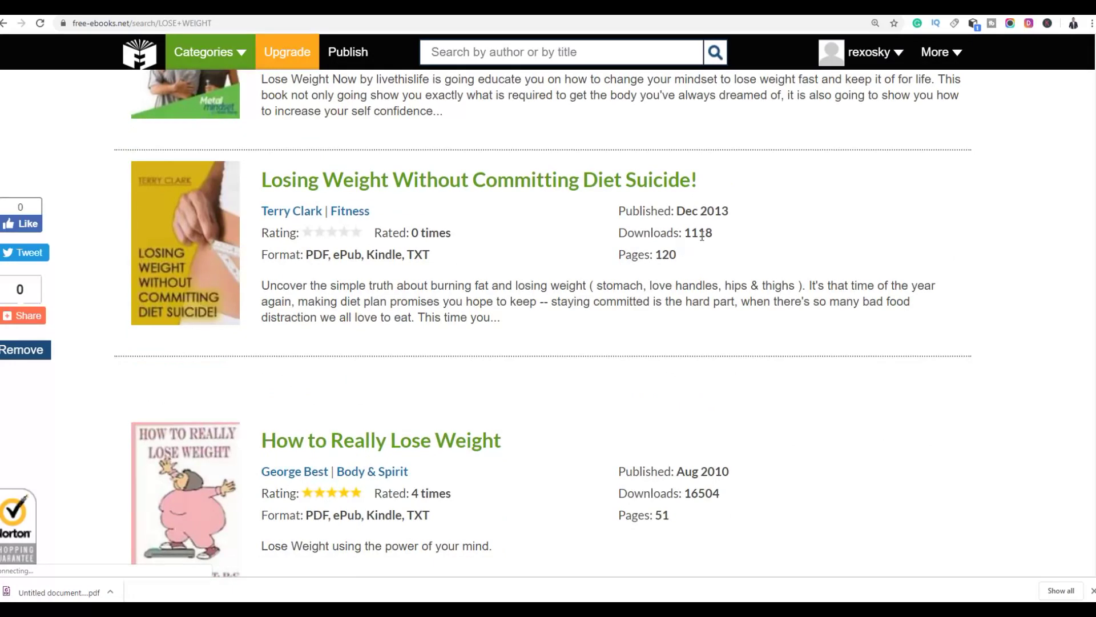
scroll(721, 236, down, 3)
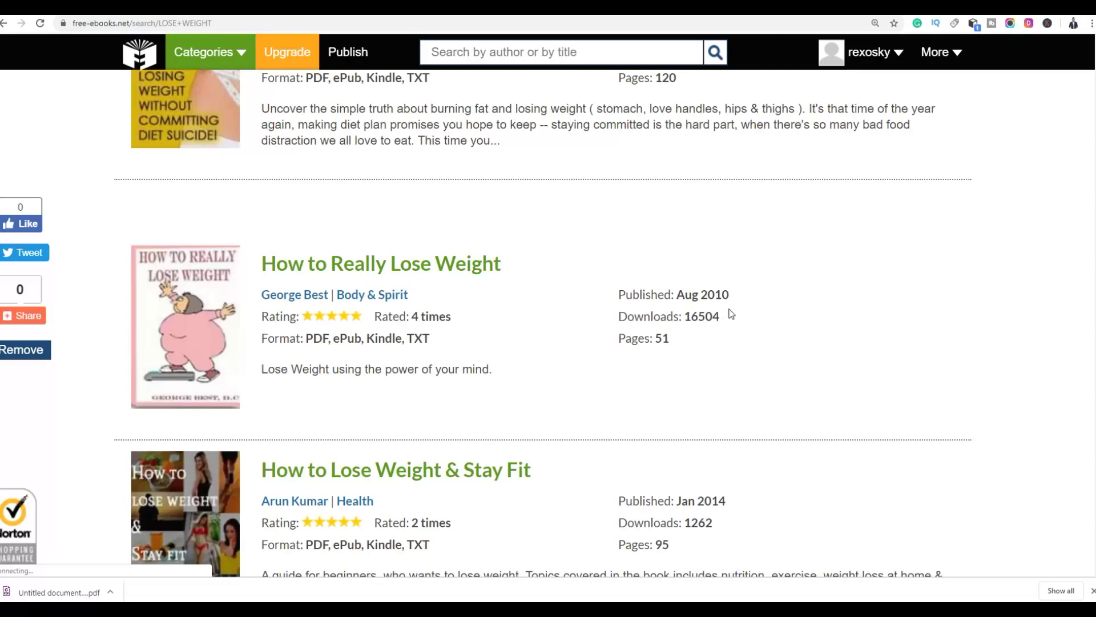
scroll(732, 311, down, 3)
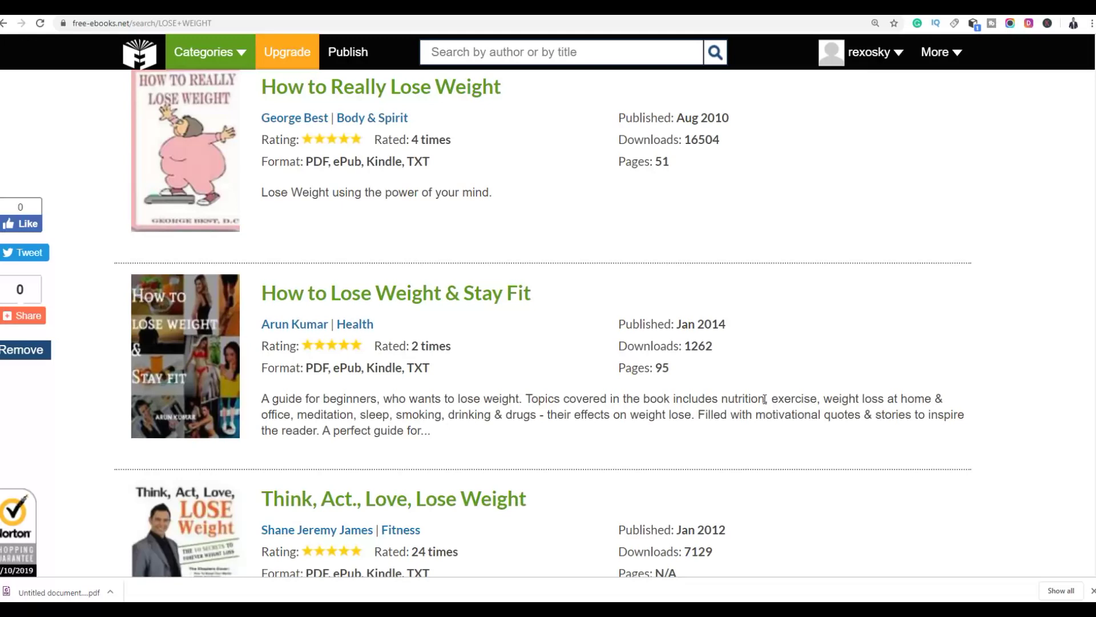
scroll(763, 398, up, 10)
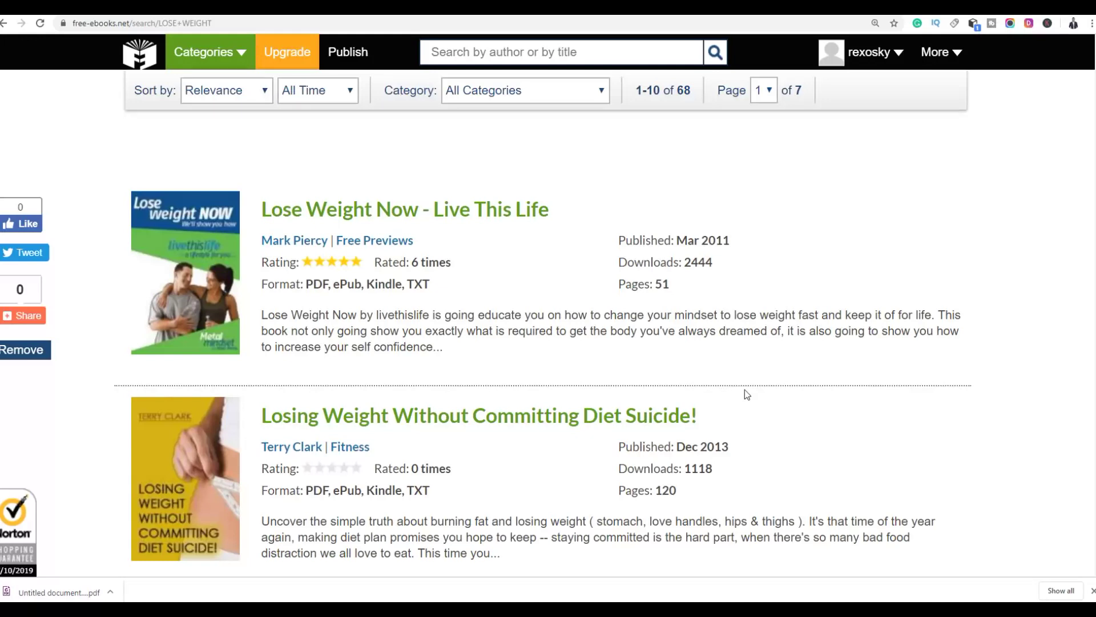
scroll(748, 379, down, 10)
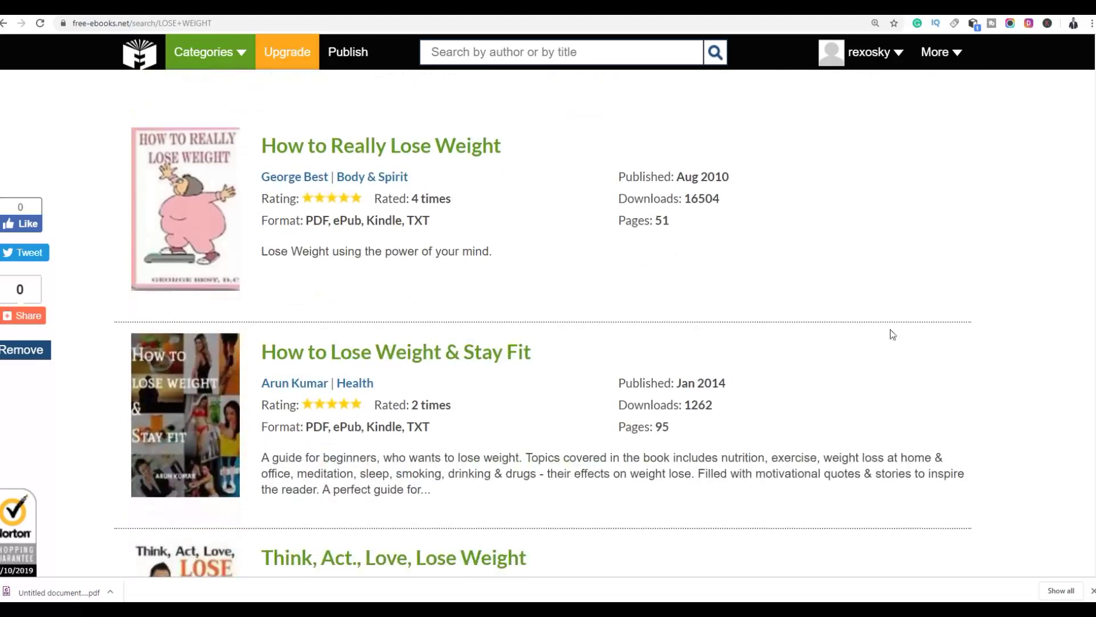
Open the "How to Really Lose Weight" book page and examine its details and book description.
scroll(362, 243, up, 1)
click(382, 213)
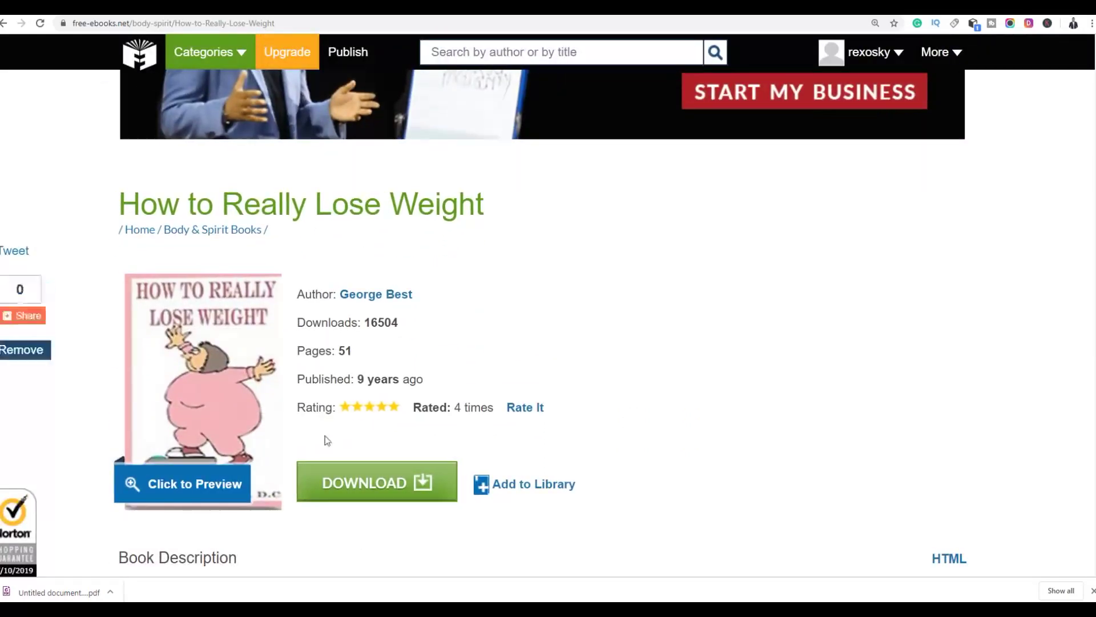
scroll(409, 431, down, 6)
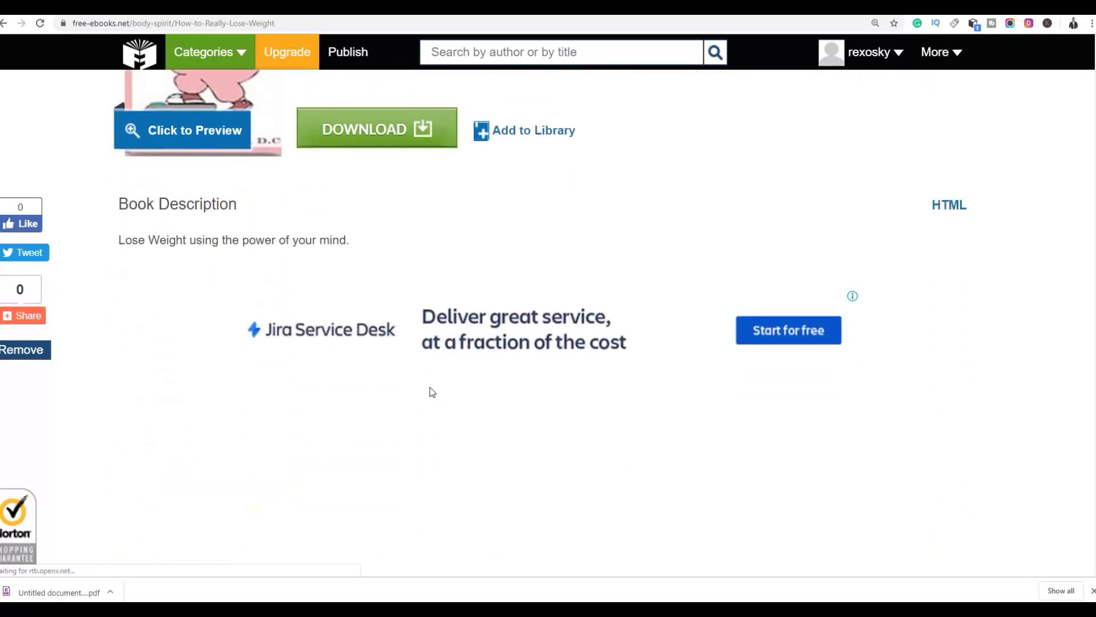
scroll(430, 387, up, 5)
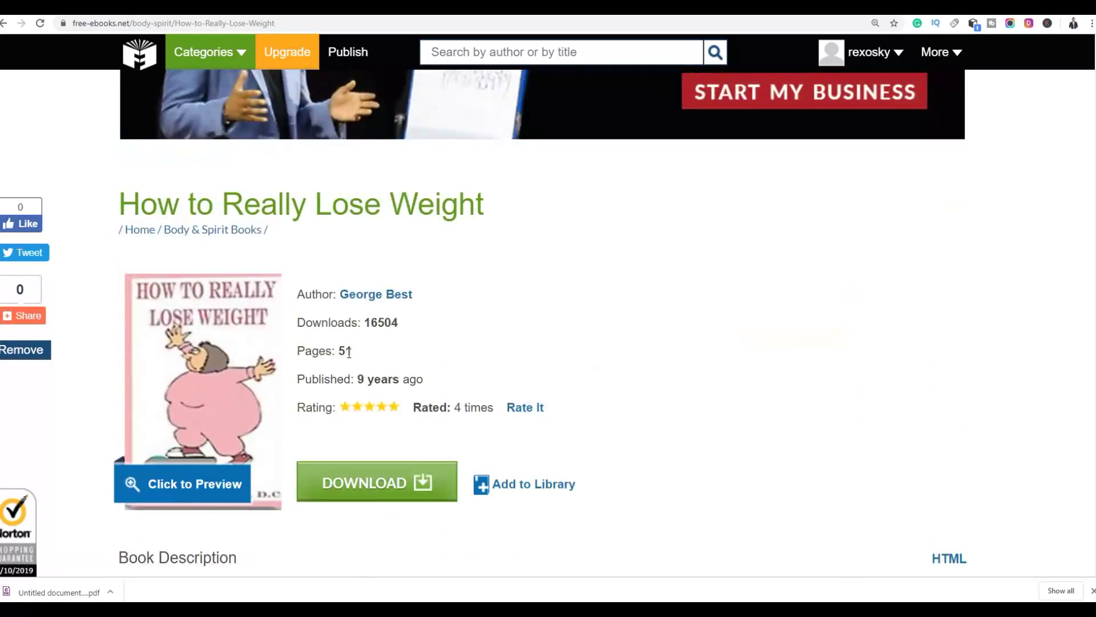
scroll(274, 400, down, 2)
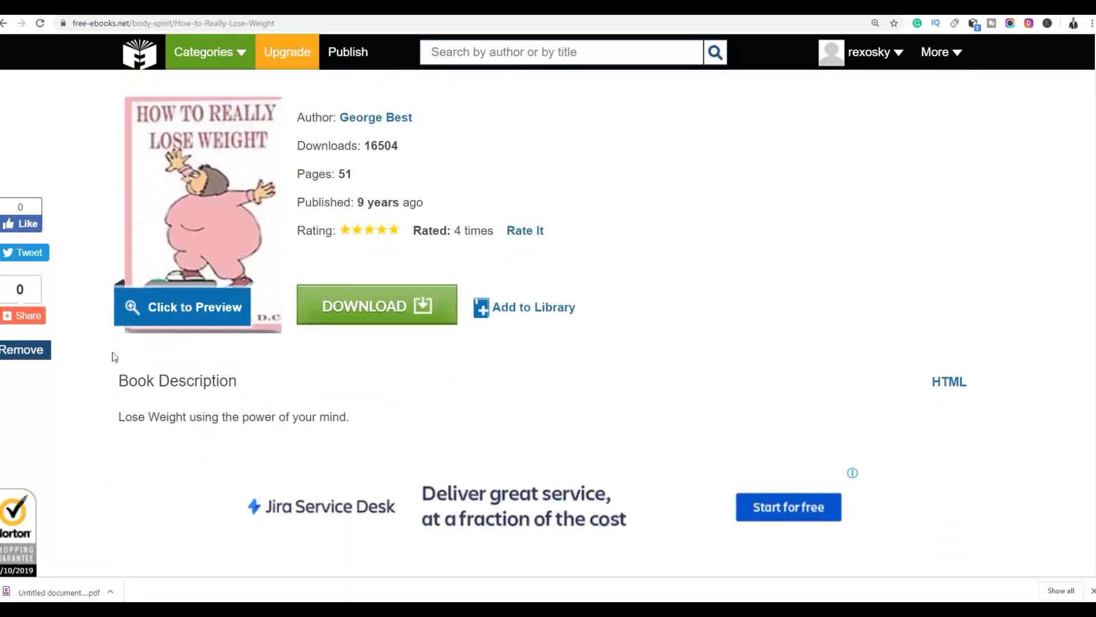
Preview the "How to Really Lose Weight" ebook and look from its cover to the "Training Your Brain For Weight Loss" link in the introduction.
click(181, 309)
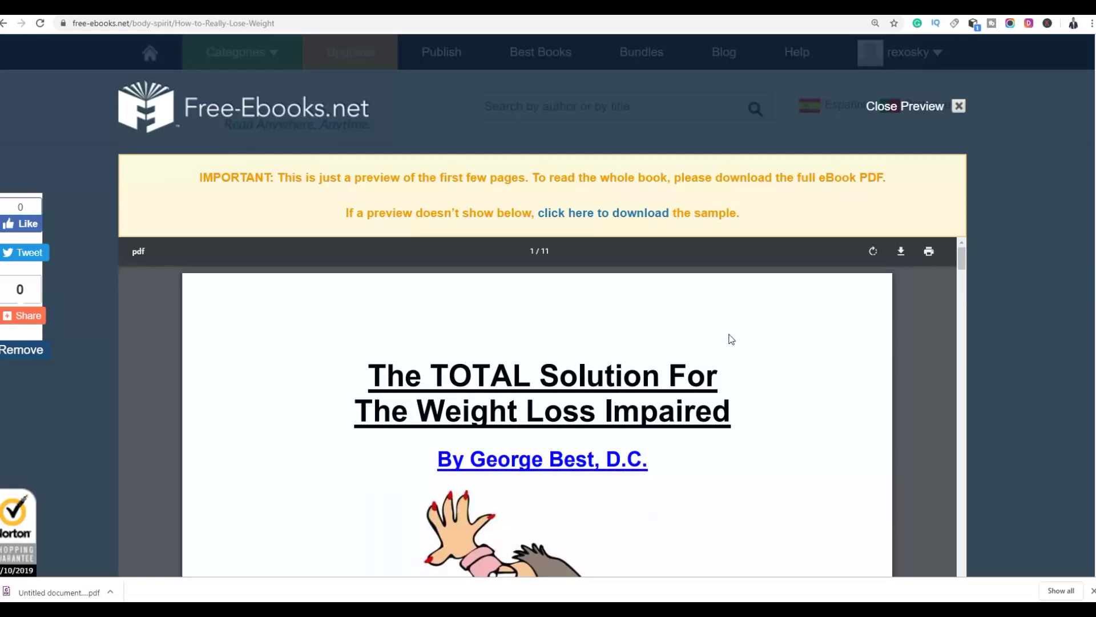
scroll(791, 338, down, 5)
scroll(792, 338, down, 6)
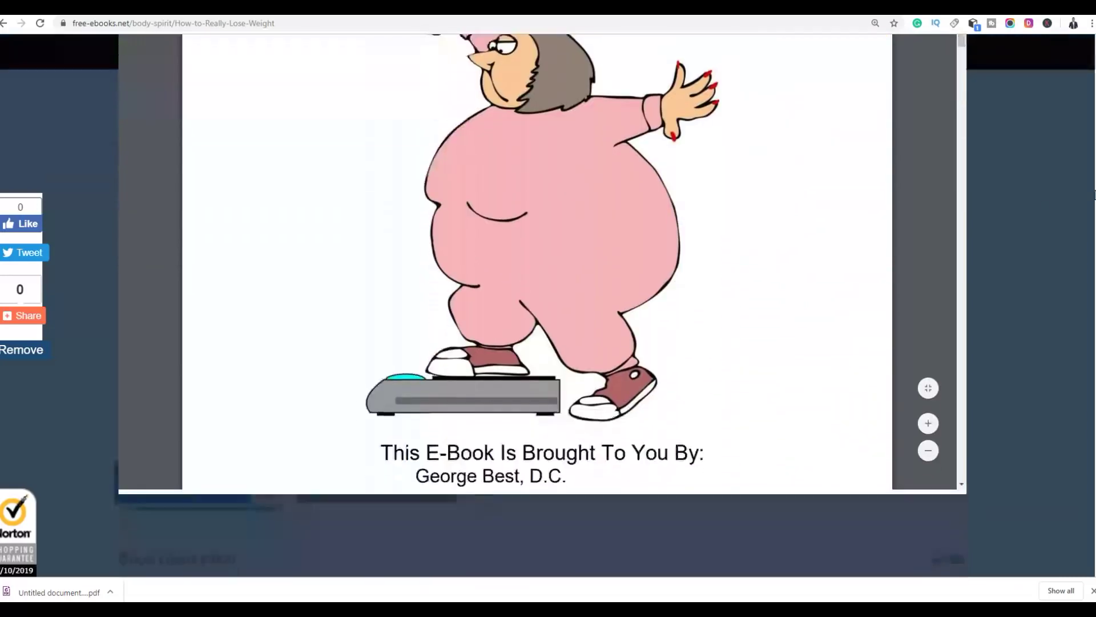
scroll(699, 234, down, 3)
scroll(700, 236, down, 5)
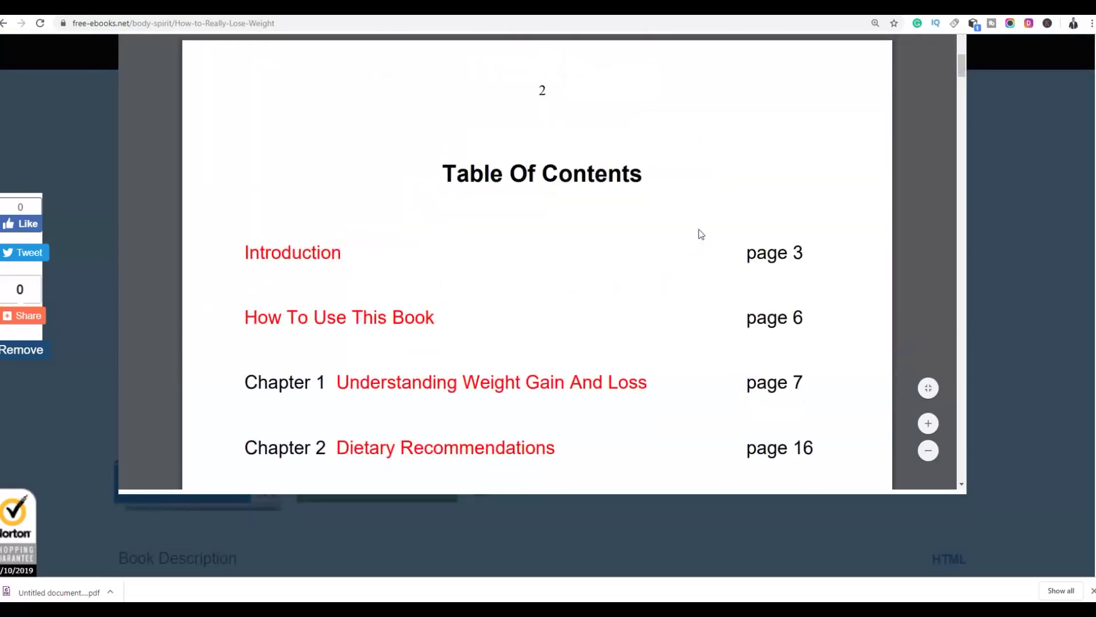
scroll(712, 220, down, 15)
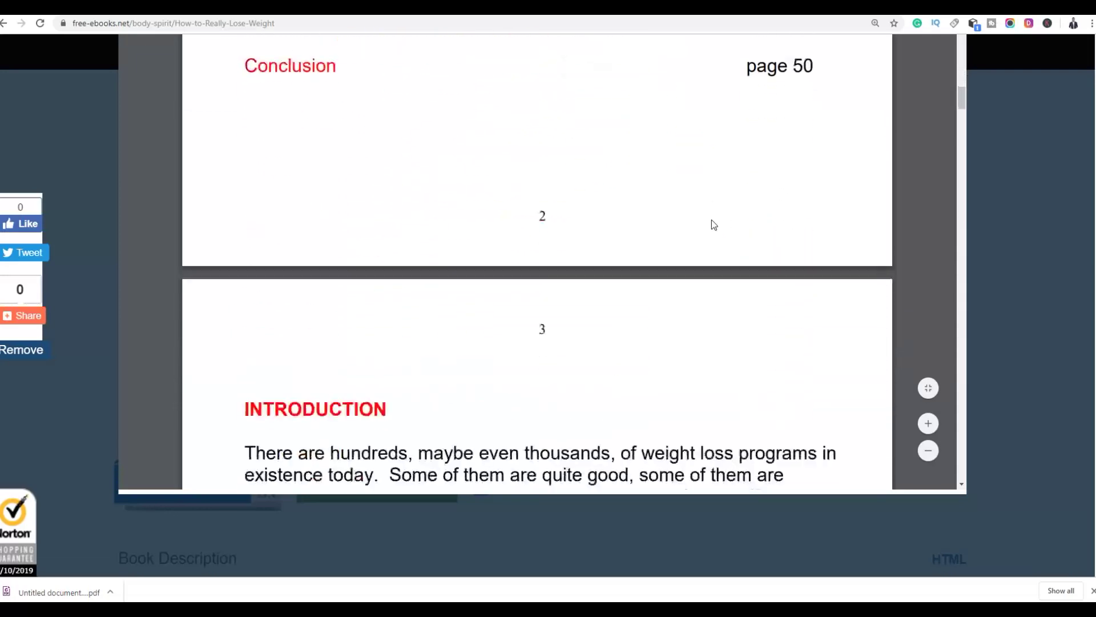
scroll(713, 223, down, 12)
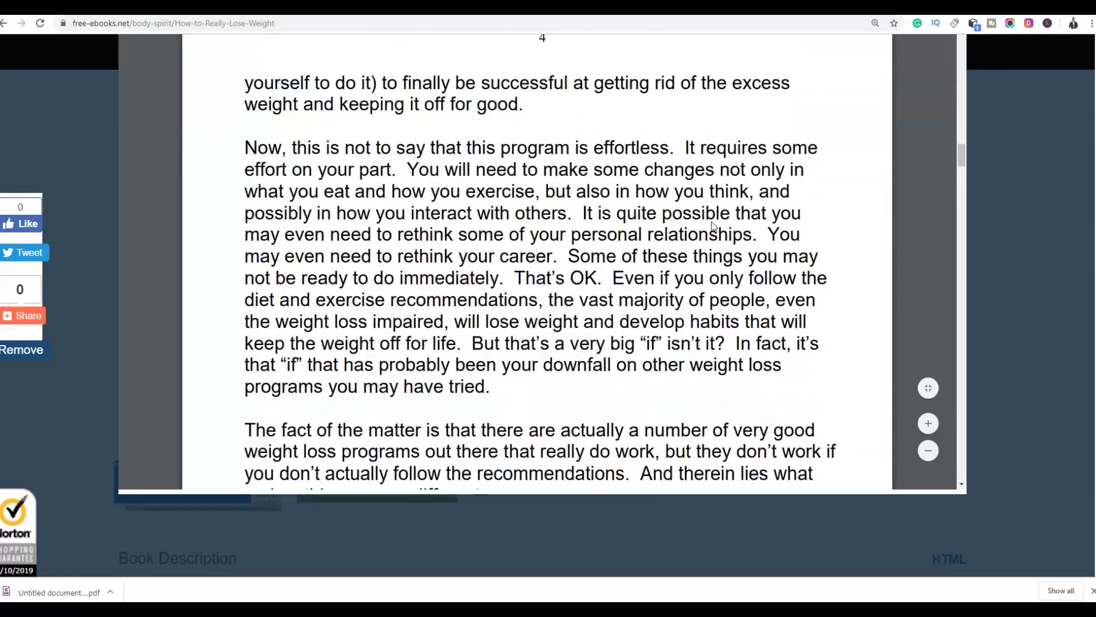
scroll(640, 233, up, 6)
scroll(526, 247, up, 3)
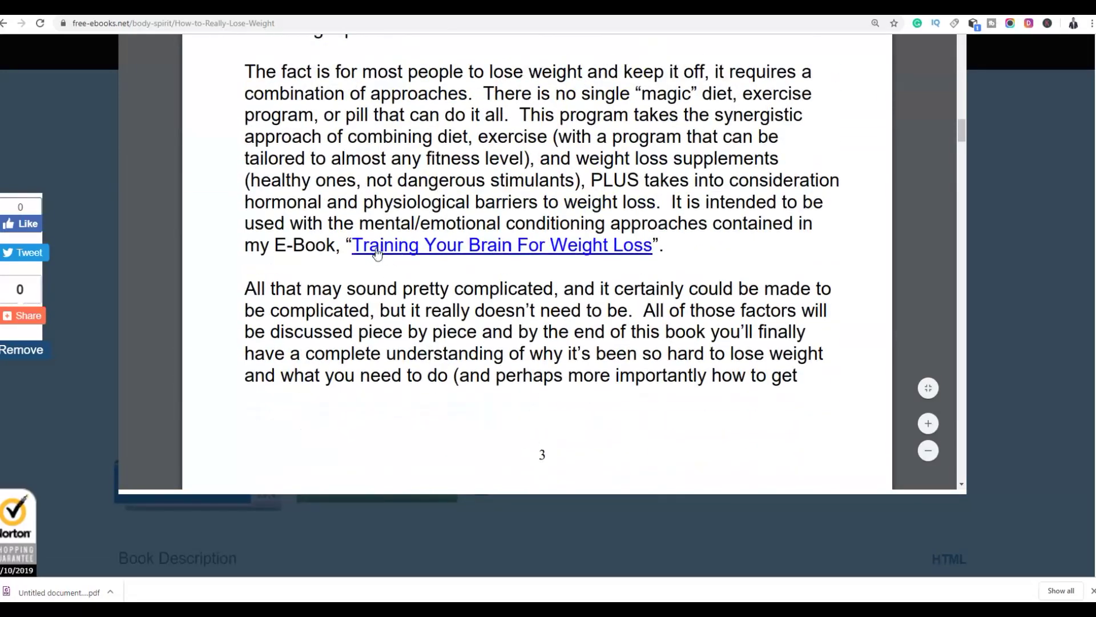
Copy the address of the "Training Your Brain For Weight Loss" link and paste it into the address bar to inspect its URL without loading it.
right_click(469, 249)
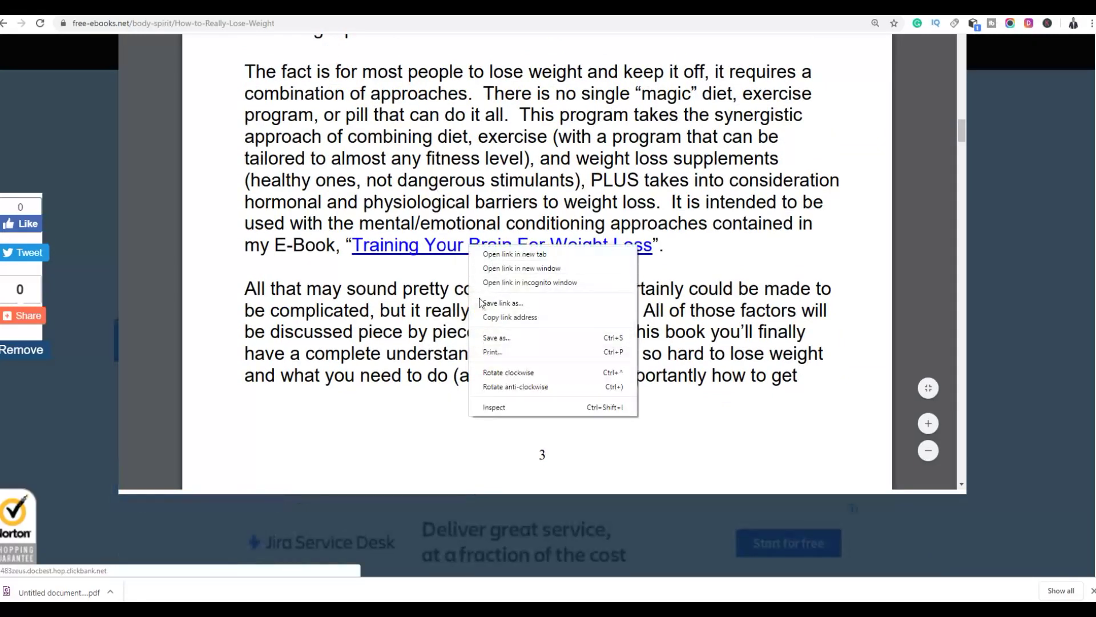
click(491, 317)
click(249, 23)
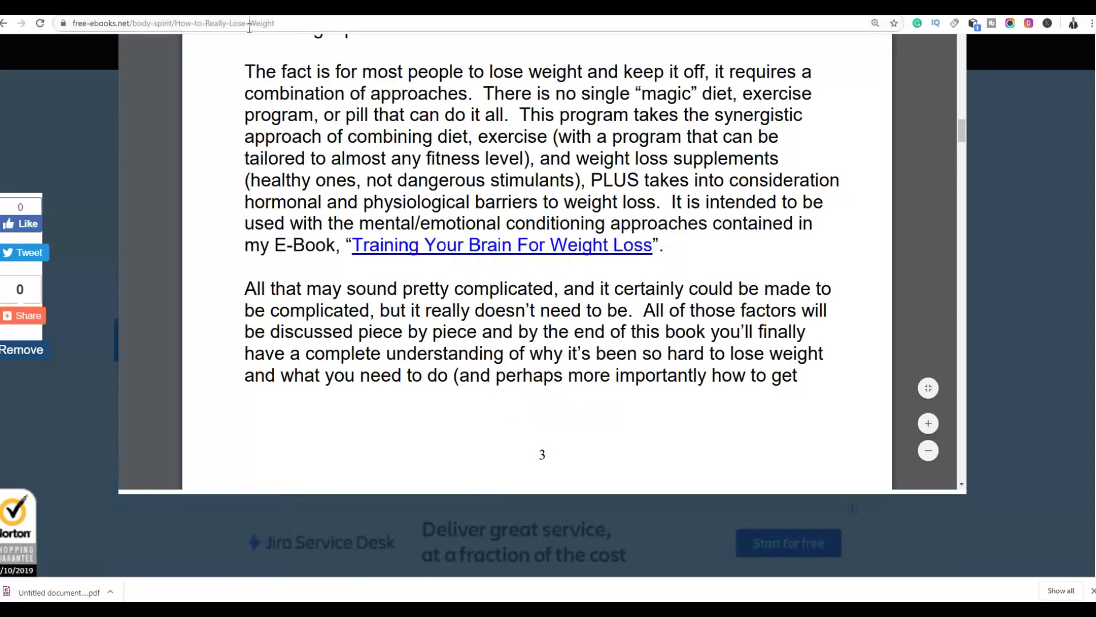
right_click(250, 26)
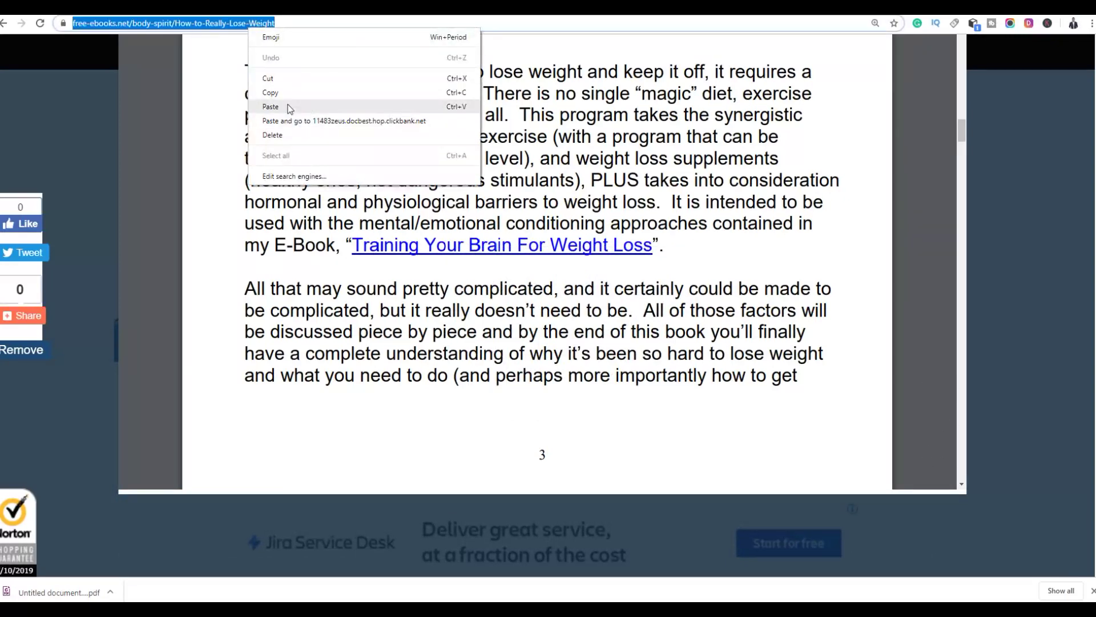
click(279, 106)
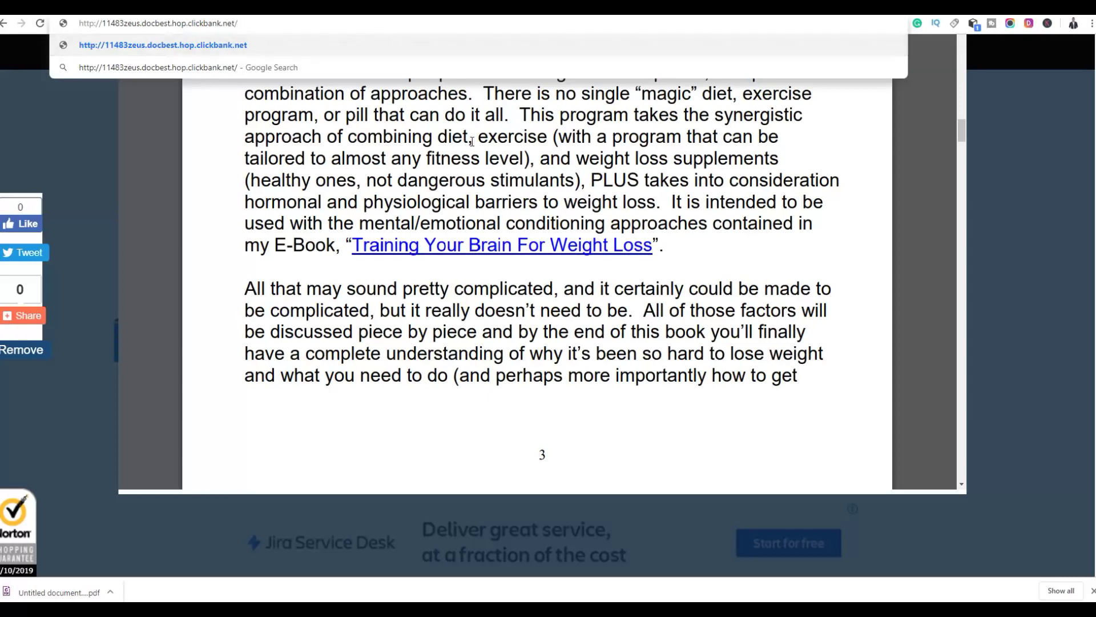
click(498, 176)
Check the links on the previewed ebook's cover page, close the preview and examine the book's download count.
scroll(776, 223, down, 10)
scroll(772, 236, down, 10)
drag(960, 213, 951, 49)
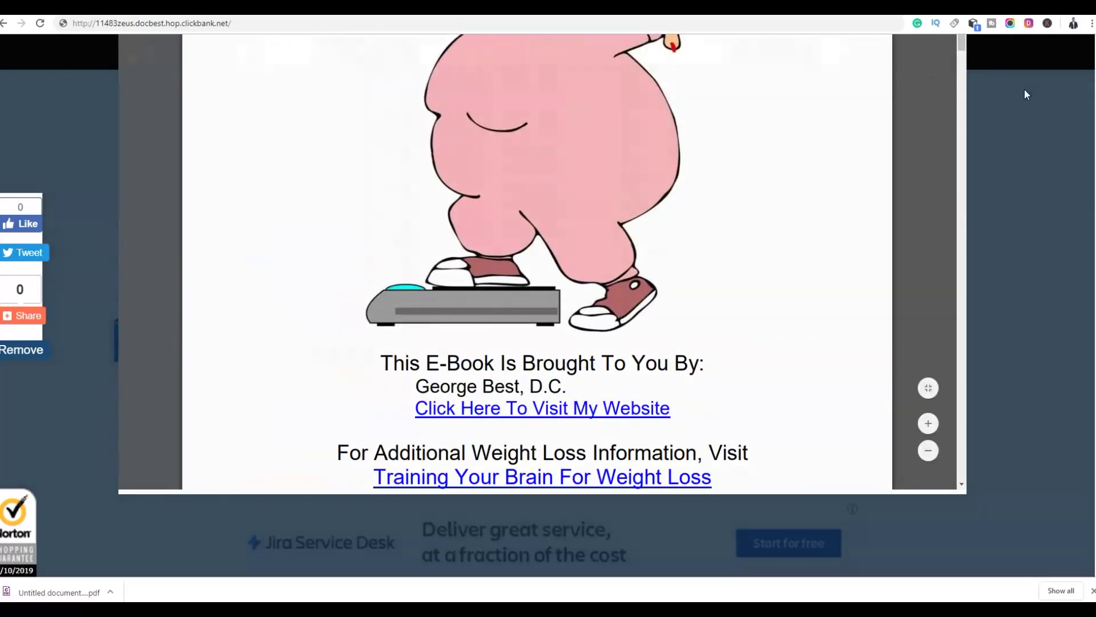
click(1025, 90)
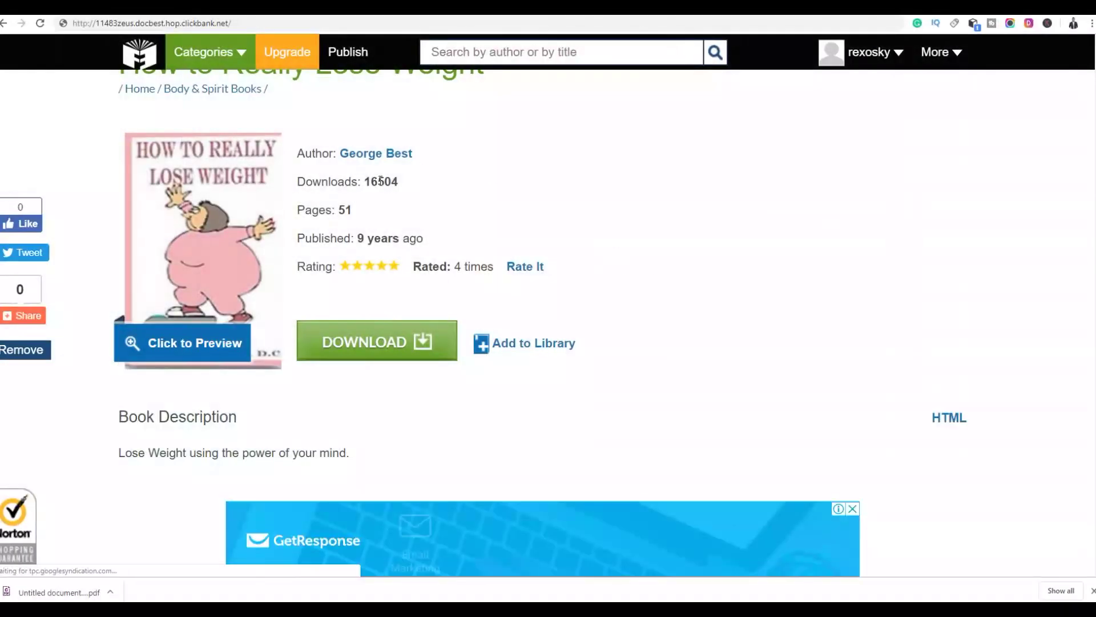
drag(364, 181, 398, 181)
click(398, 181)
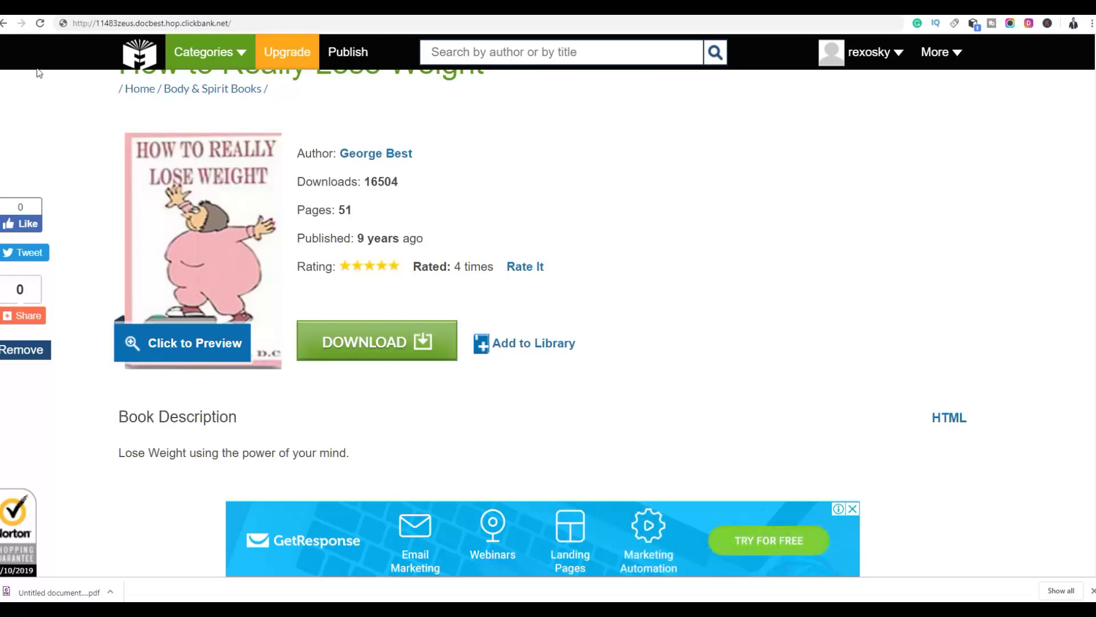
Leave the book page, search the ebook library for "diet" and examine the download count of "Diet, Fitness, and Fat Loss".
click(5, 23)
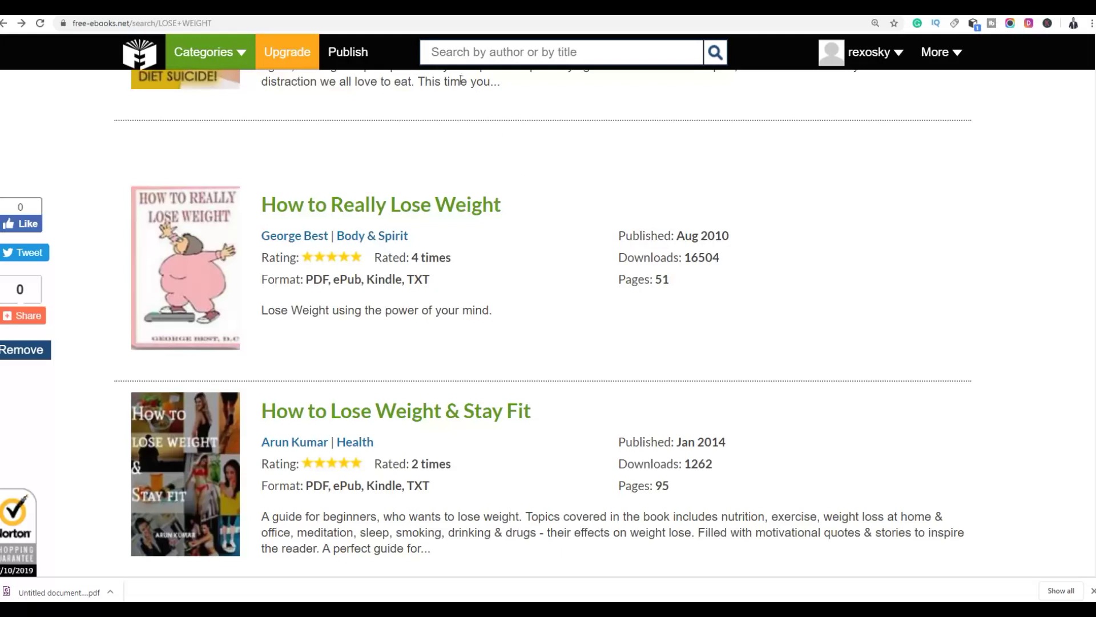
click(450, 57)
text(diet)
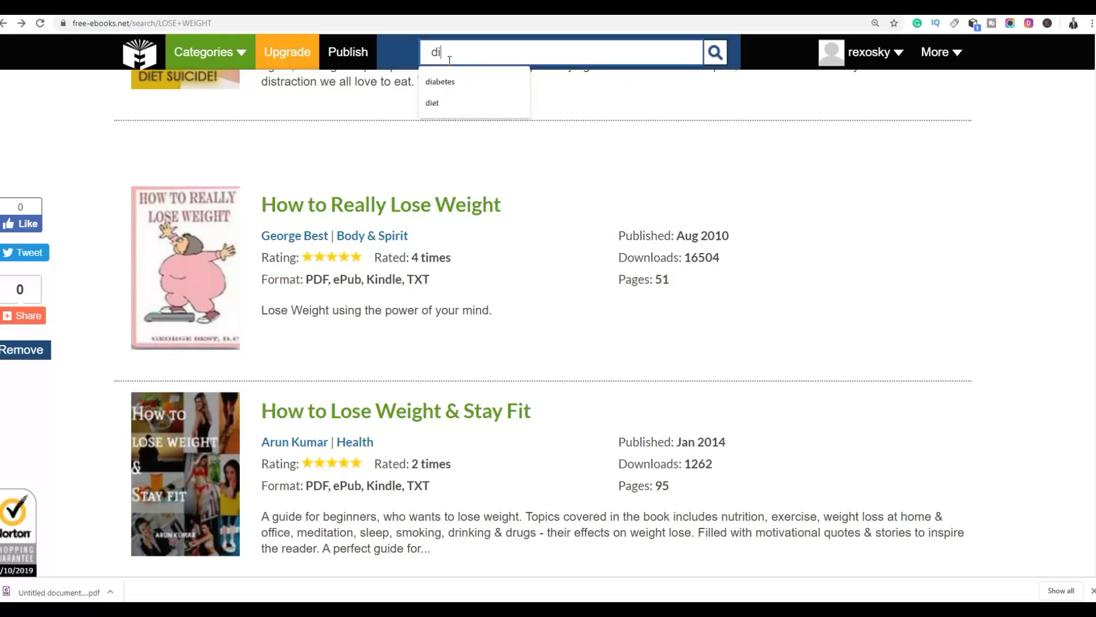
key(Return)
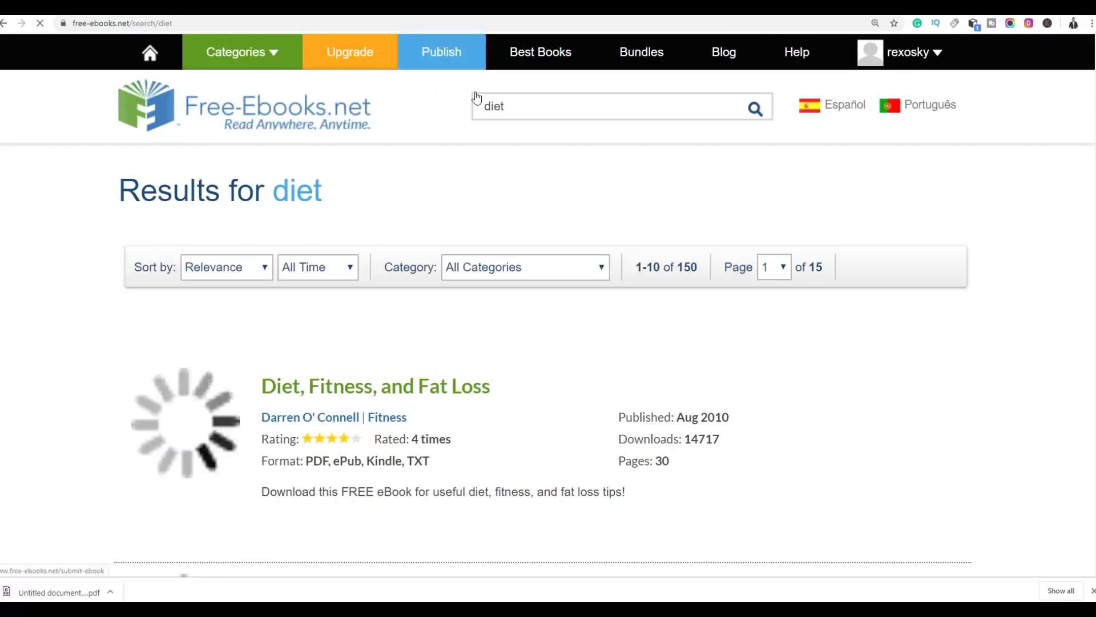
scroll(740, 270, down, 2)
scroll(662, 268, down, 4)
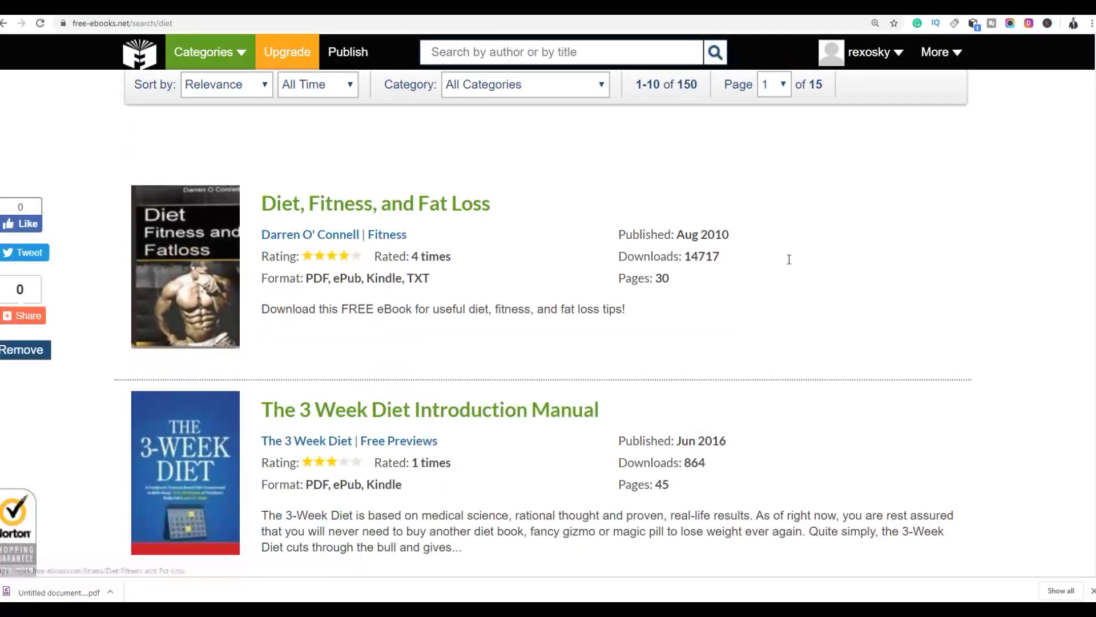
scroll(948, 280, down, 2)
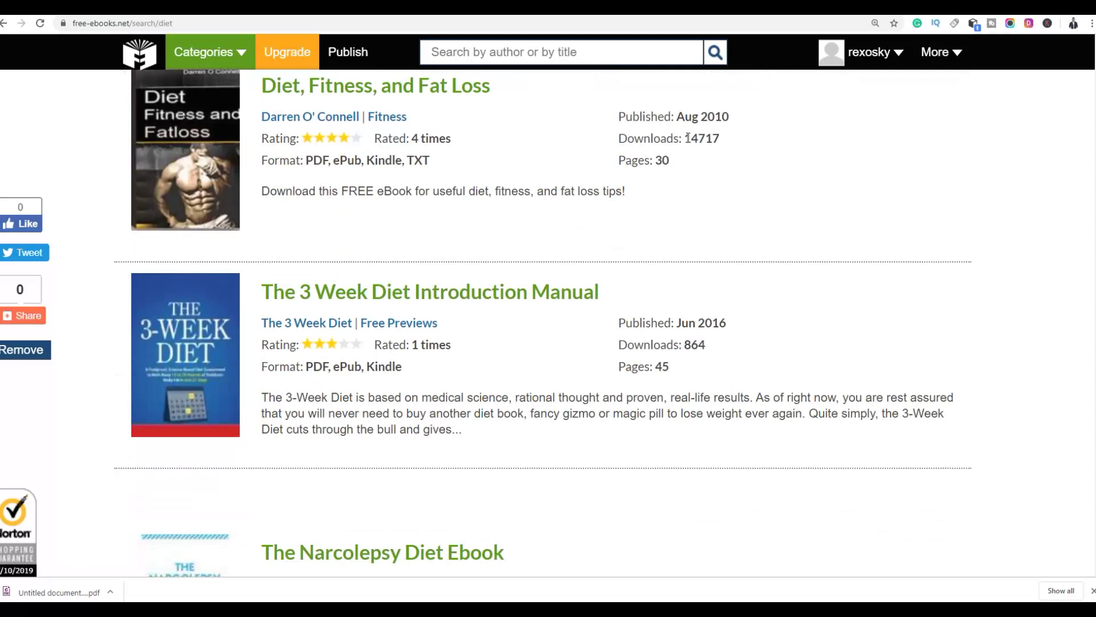
drag(684, 138, 706, 138)
click(705, 137)
scroll(574, 294, down, 1)
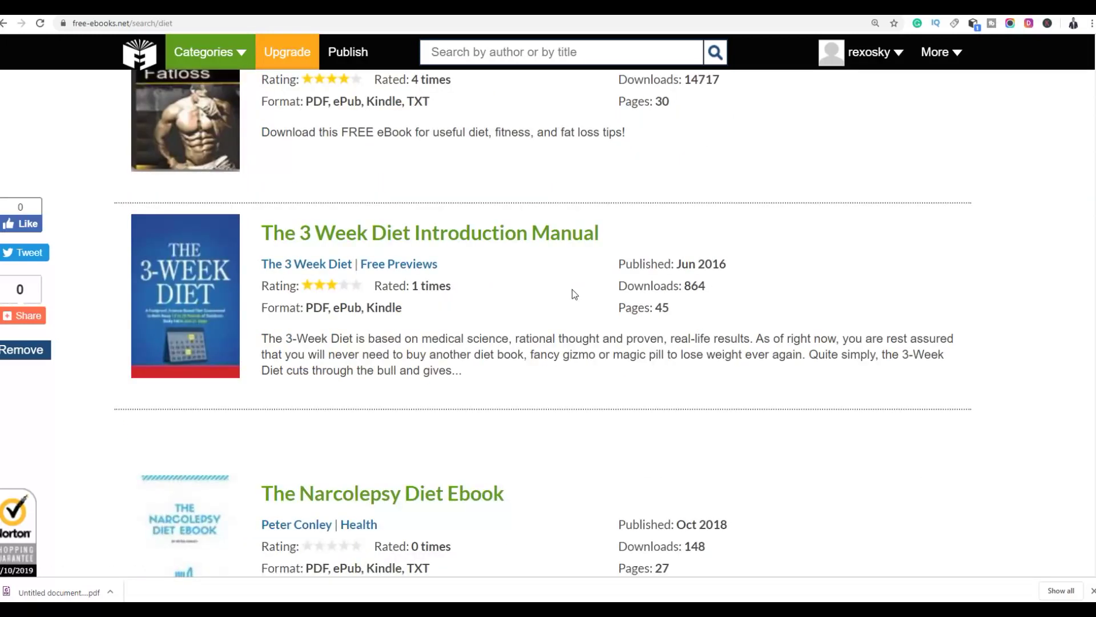
Look through the first page of "diet" results, comparing the ebooks' download counts, page counts and descriptions, and return to its start.
scroll(567, 289, down, 5)
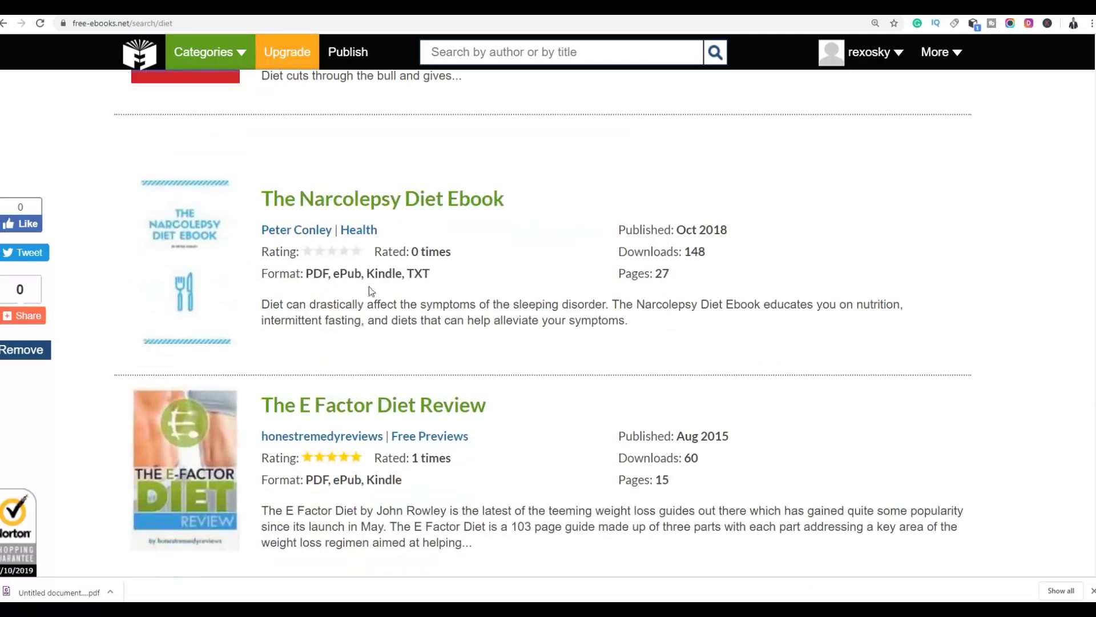
scroll(369, 286, down, 3)
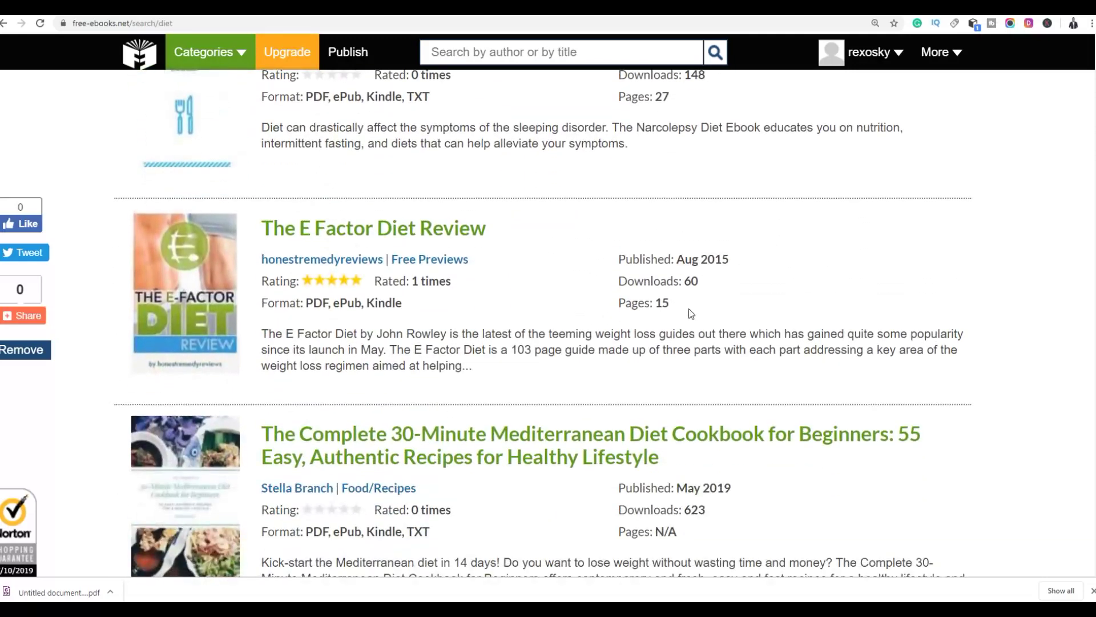
scroll(688, 309, down, 2)
scroll(477, 306, up, 1)
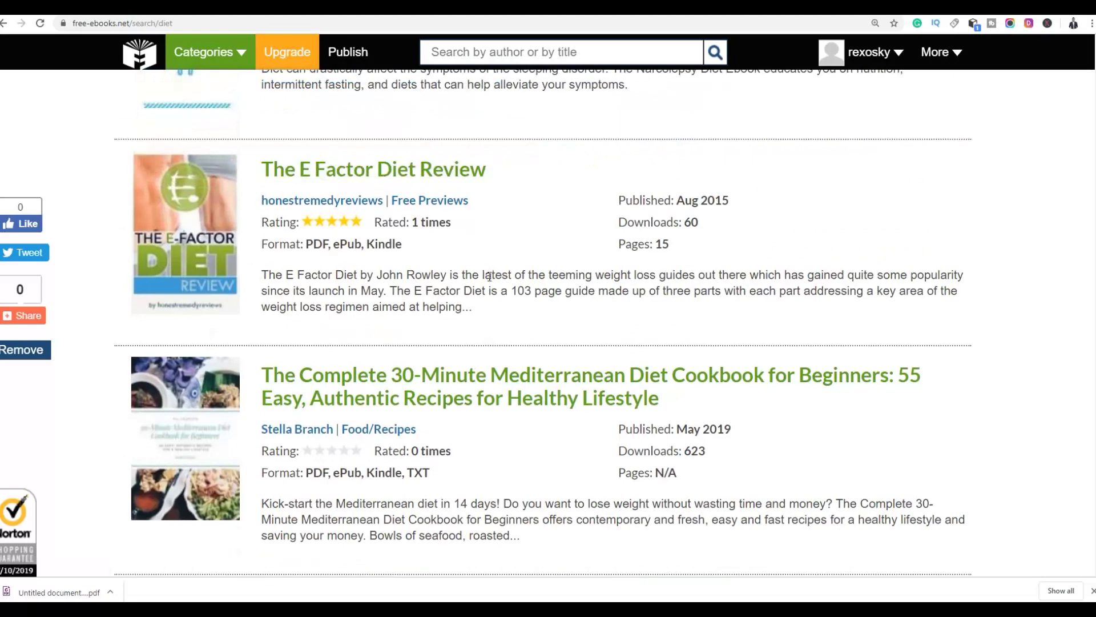
scroll(490, 277, down, 3)
scroll(489, 280, down, 5)
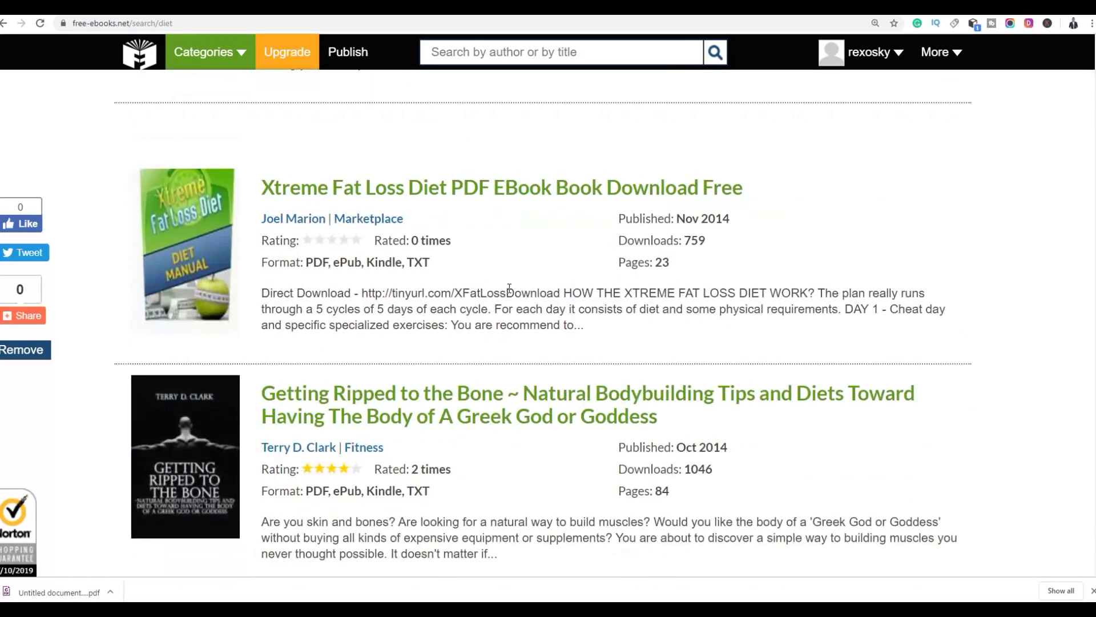
scroll(519, 301, down, 6)
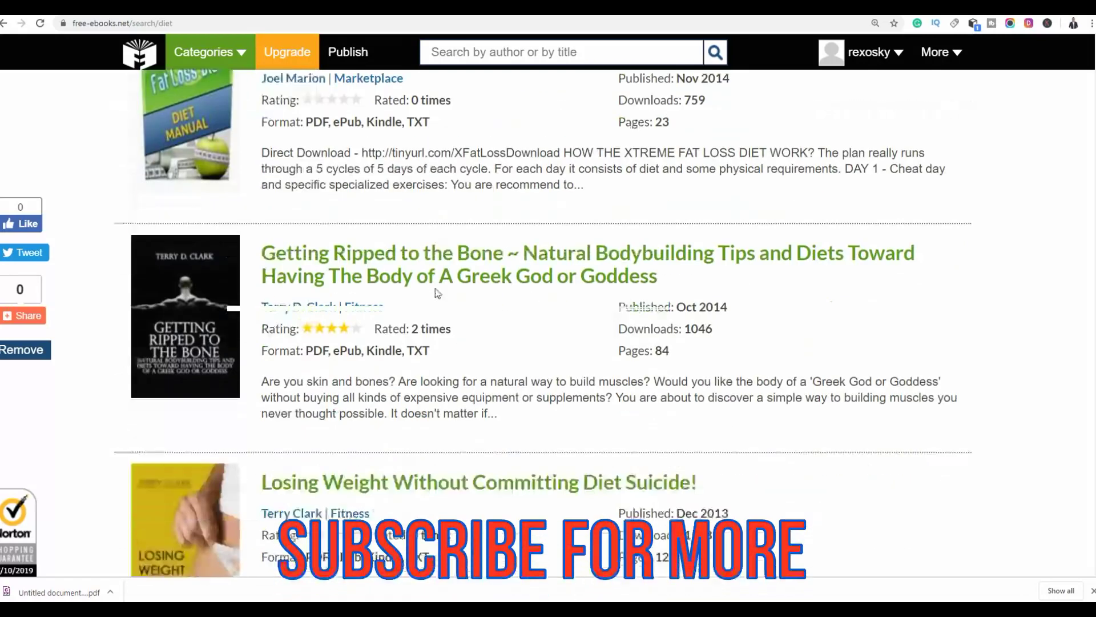
scroll(702, 313, down, 6)
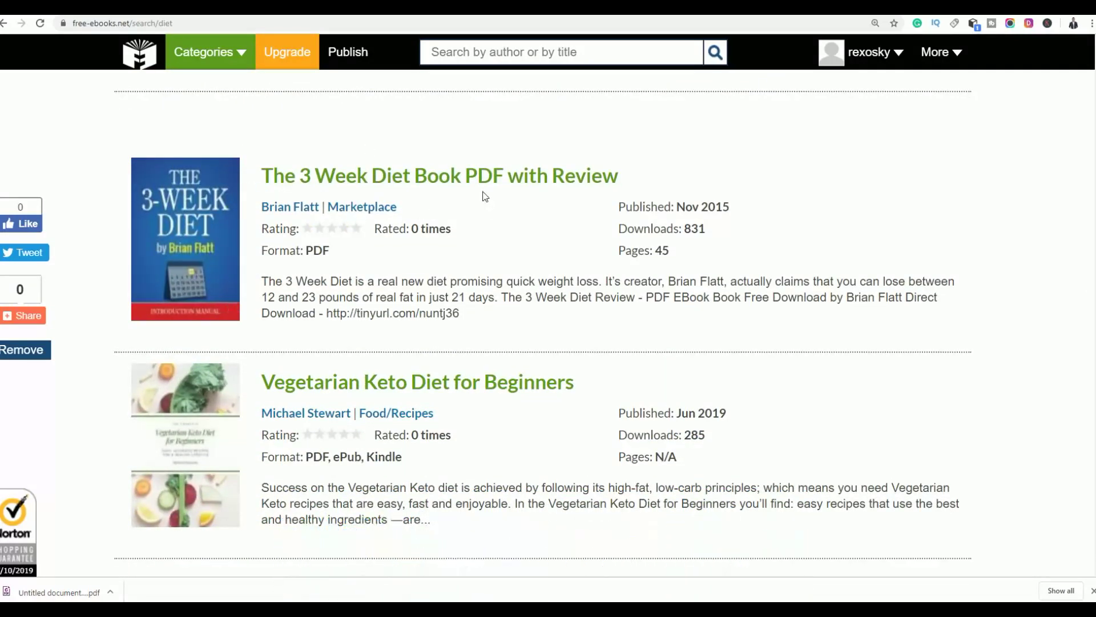
scroll(505, 213, down, 3)
scroll(556, 296, up, 5)
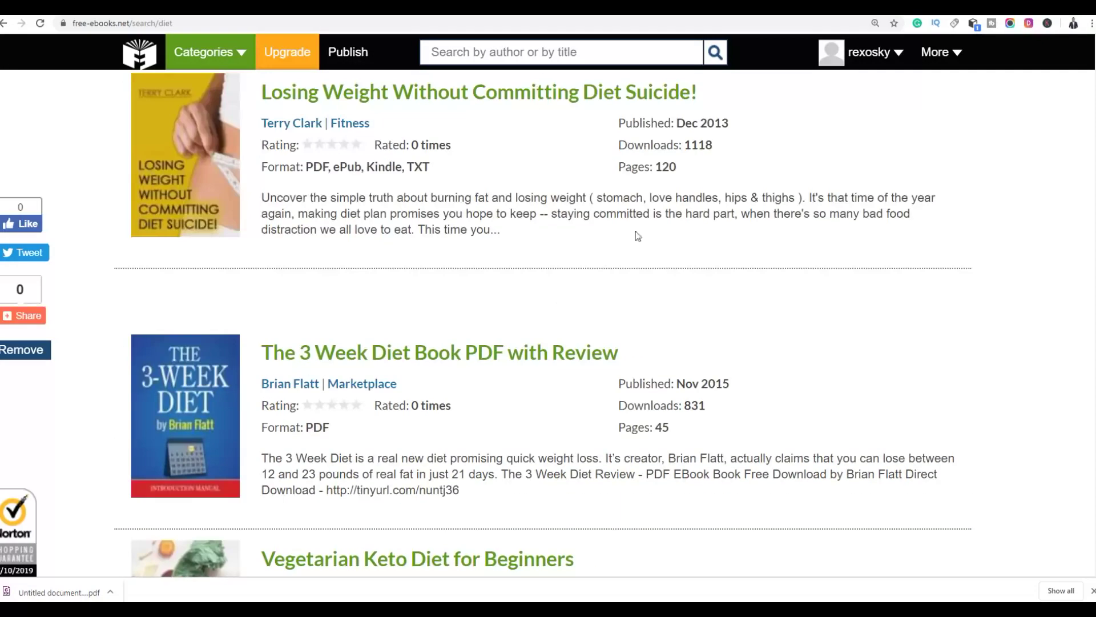
scroll(418, 187, up, 6)
scroll(362, 242, up, 8)
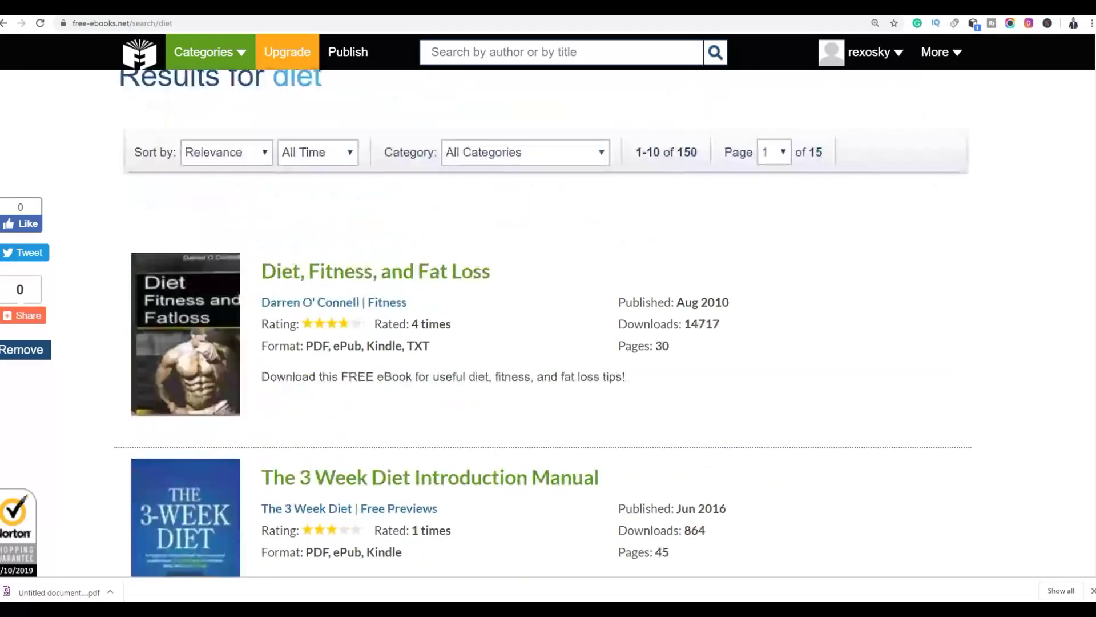
scroll(362, 242, up, 4)
Open the membership selection page, review the plans and choose FREE ACCESS, limited to 5 eBooks per month in PDF format.
click(298, 87)
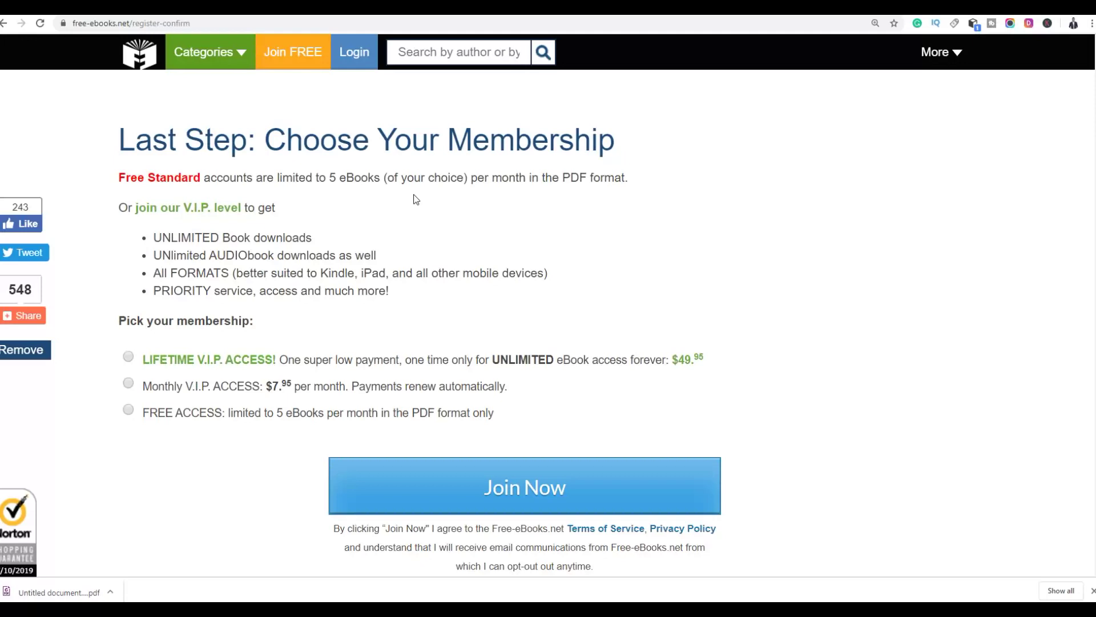
scroll(416, 199, down, 2)
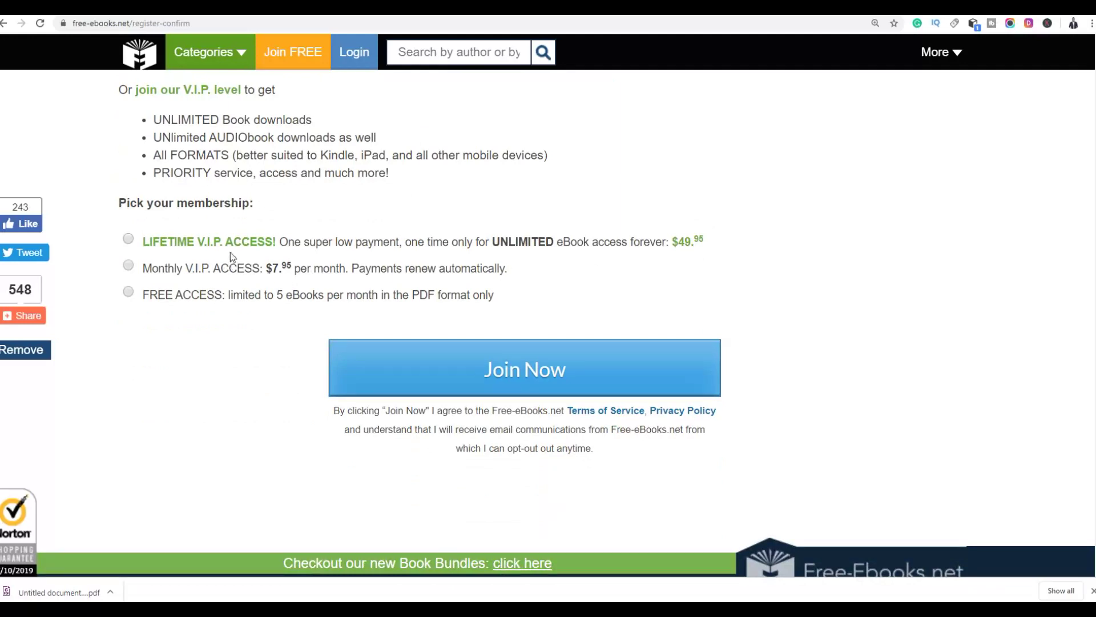
scroll(231, 252, up, 2)
click(131, 408)
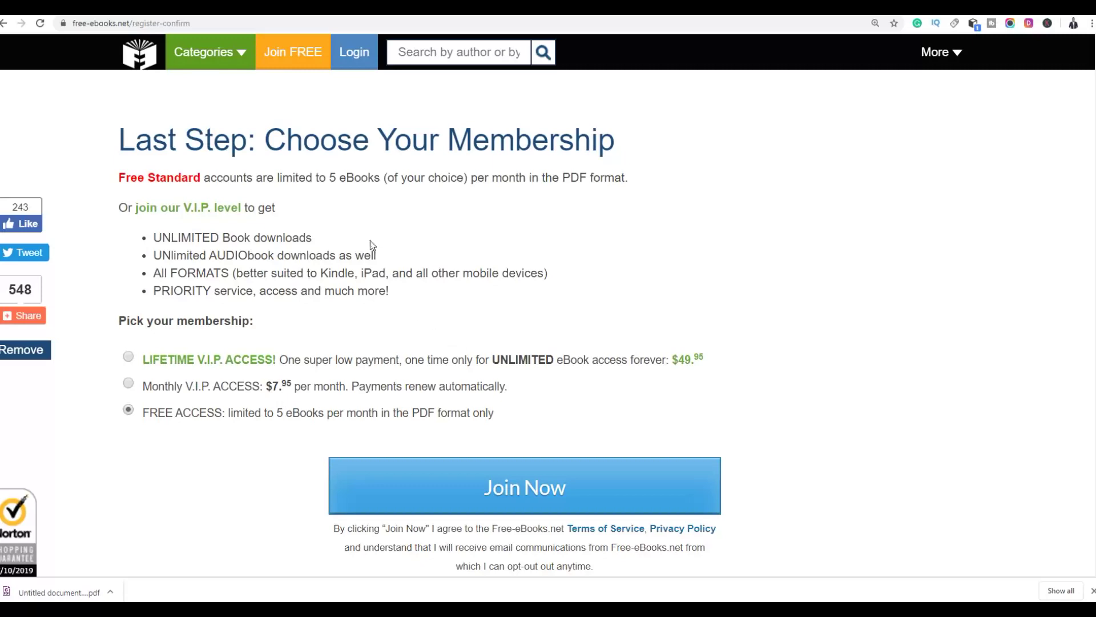
scroll(98, 299, down, 3)
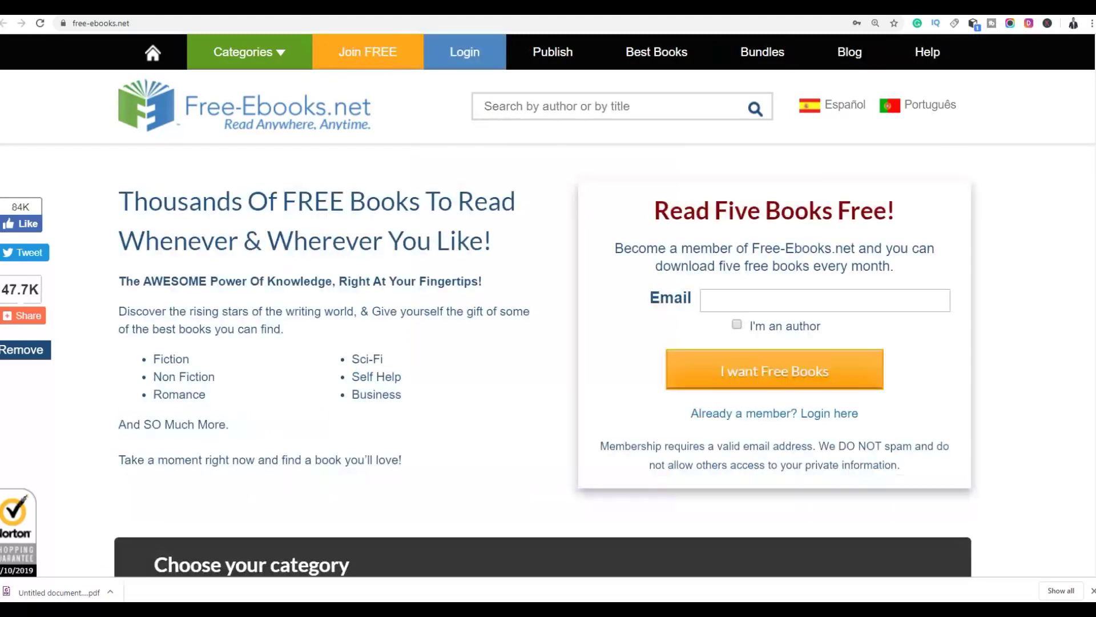
Reload the free-ebooks.net home page and open the form for submitting an ebook.
click(43, 25)
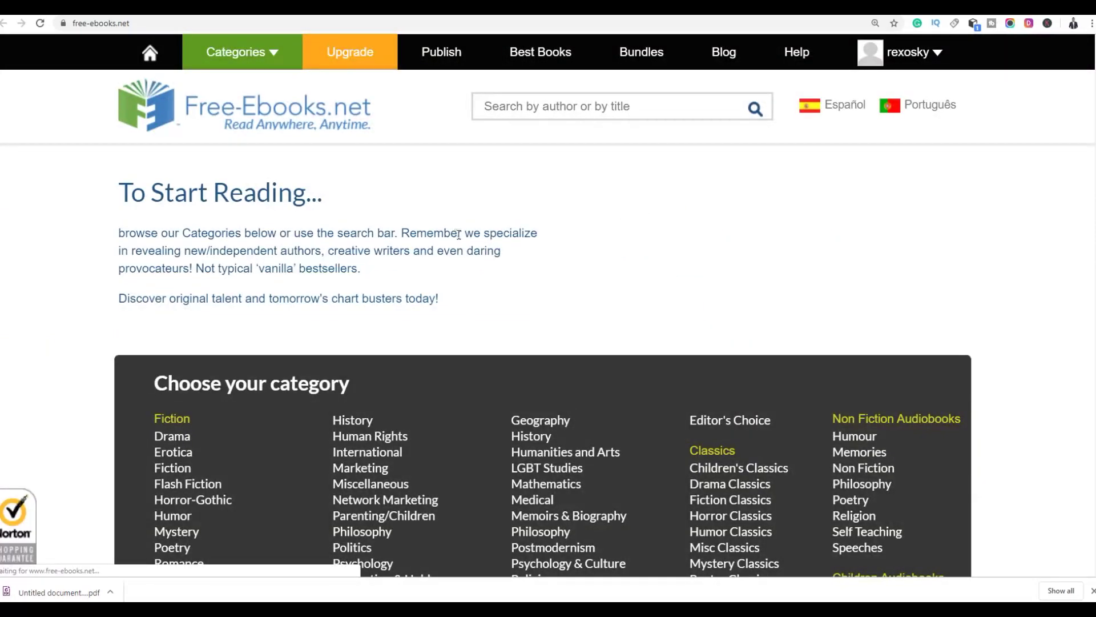
click(439, 63)
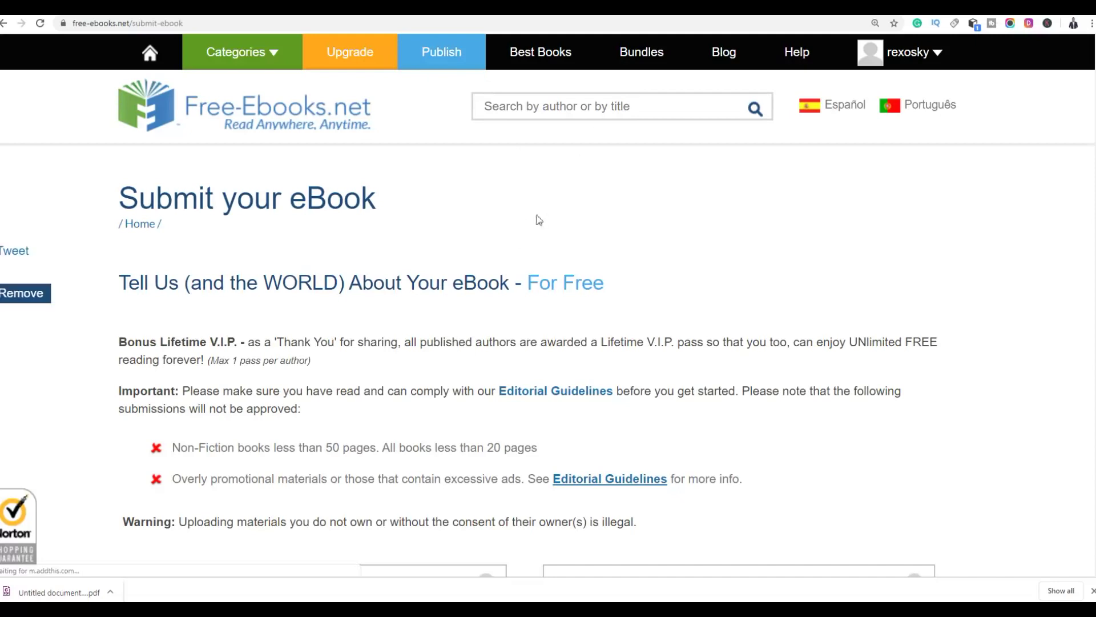
scroll(540, 223, down, 6)
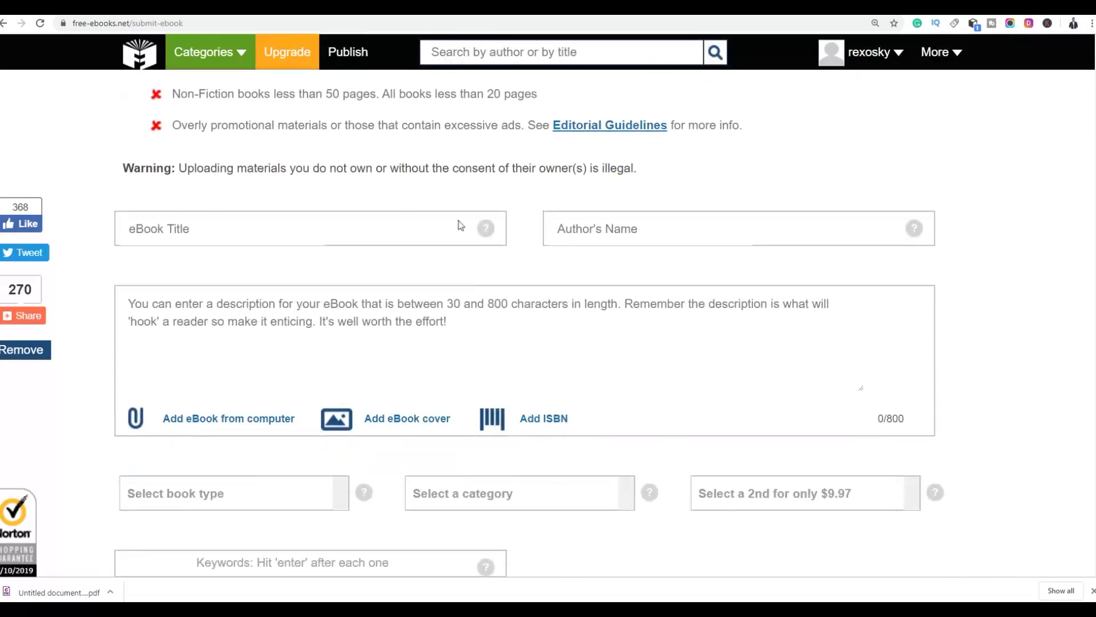
Copy the heading "How to Lose Weight Fast Using These Three Fat Burning Strategies" from the Google Docs document into the submission form's eBook Title.
click(314, 233)
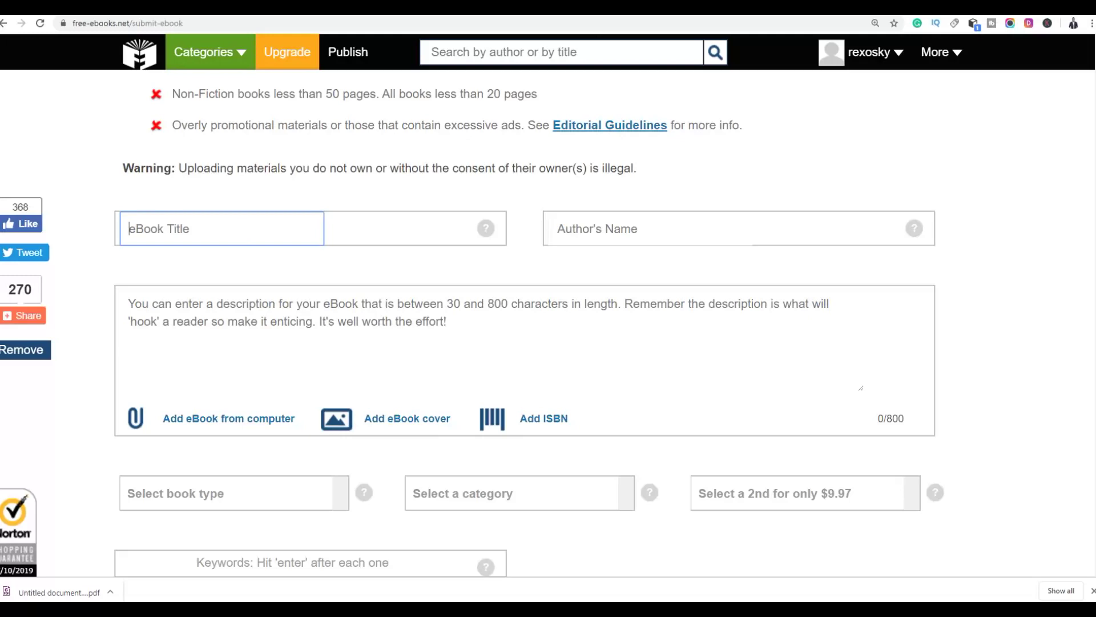
key(ctrl+Tab)
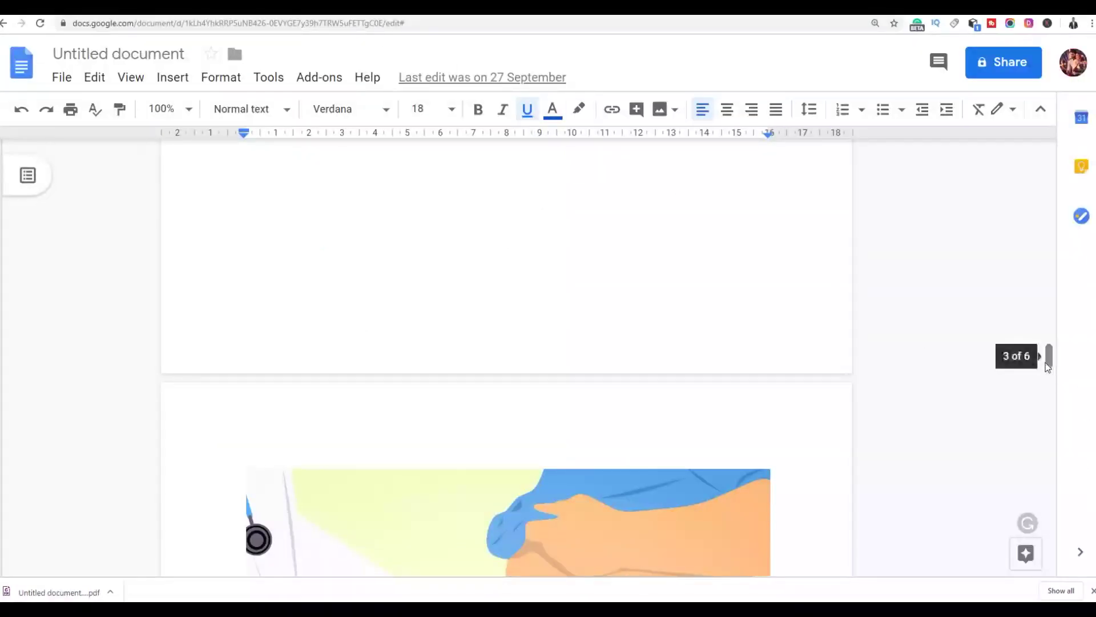
drag(1049, 357, 1052, 154)
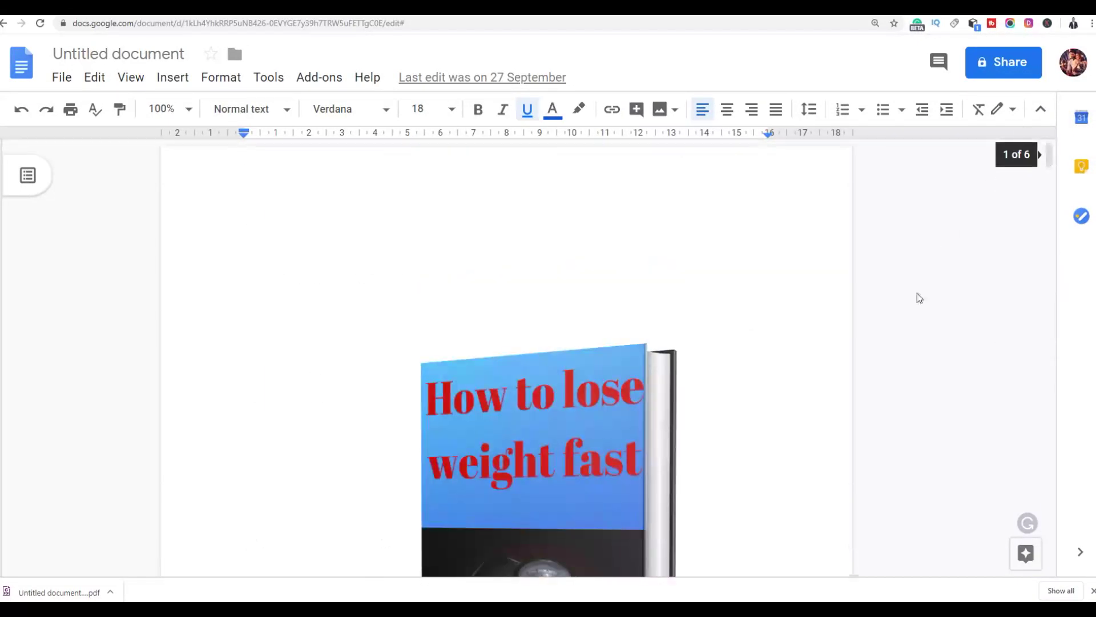
scroll(902, 331, down, 4)
scroll(880, 348, down, 10)
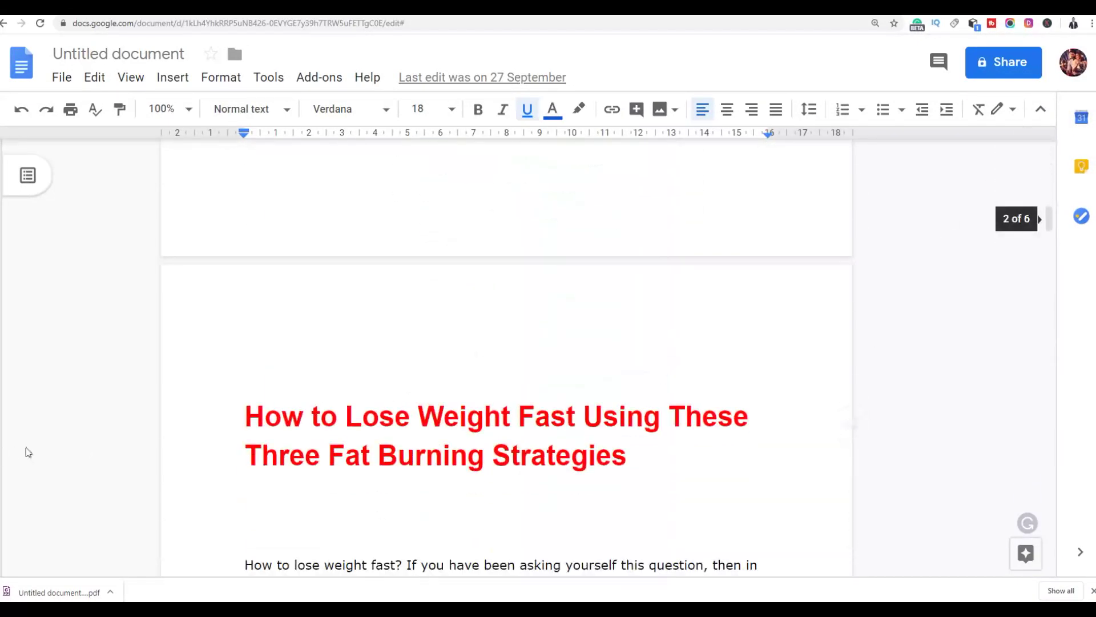
drag(235, 416, 632, 465)
right_click(600, 463)
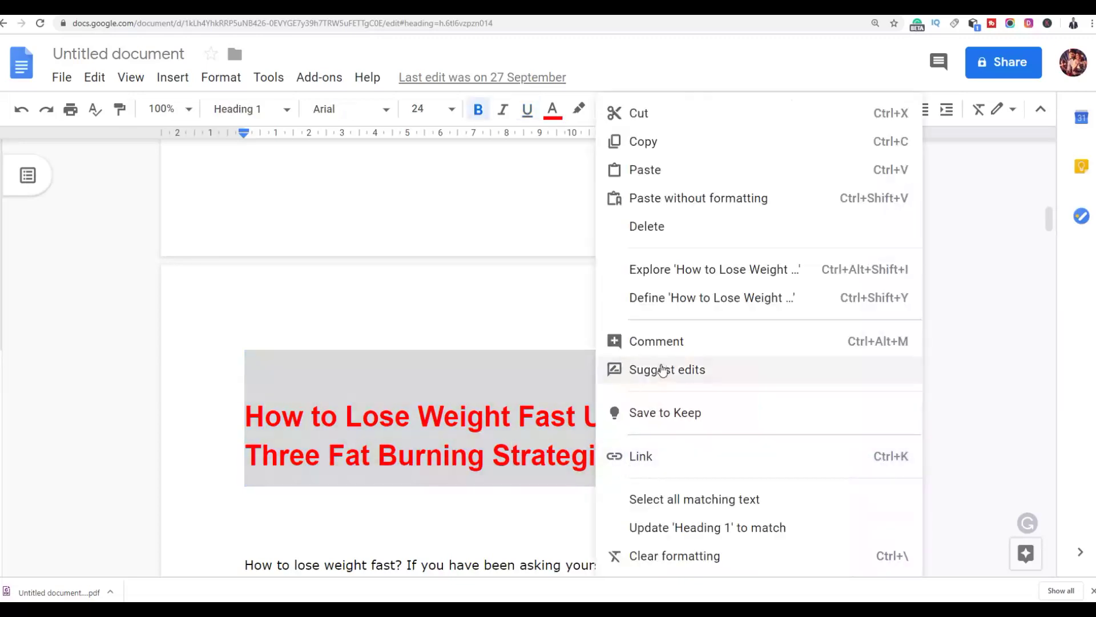
click(643, 141)
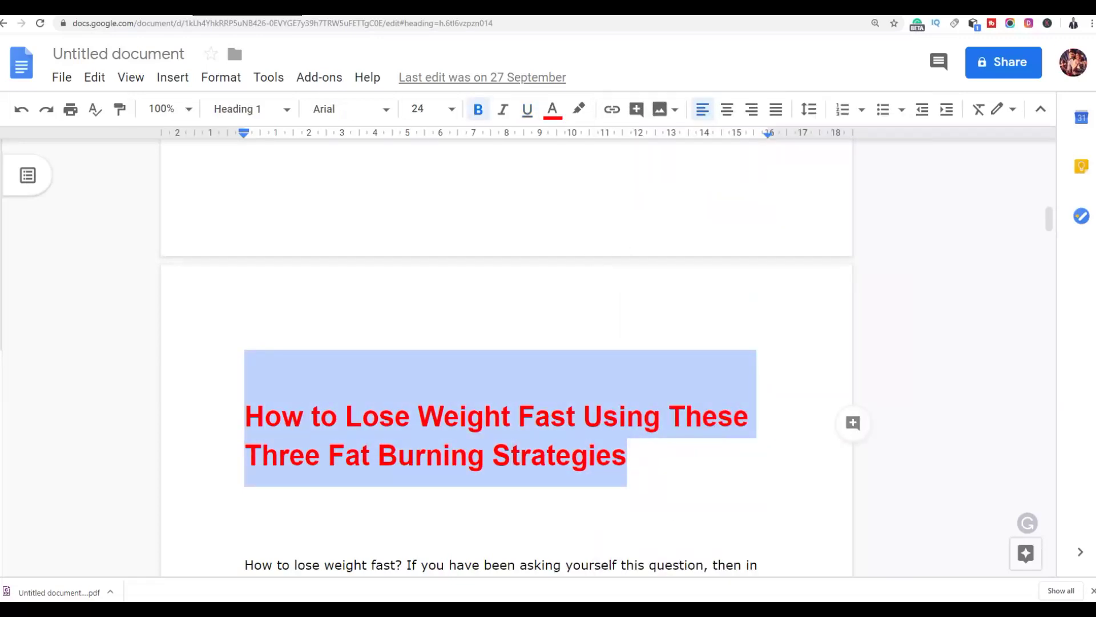
key(ctrl+Tab)
right_click(223, 219)
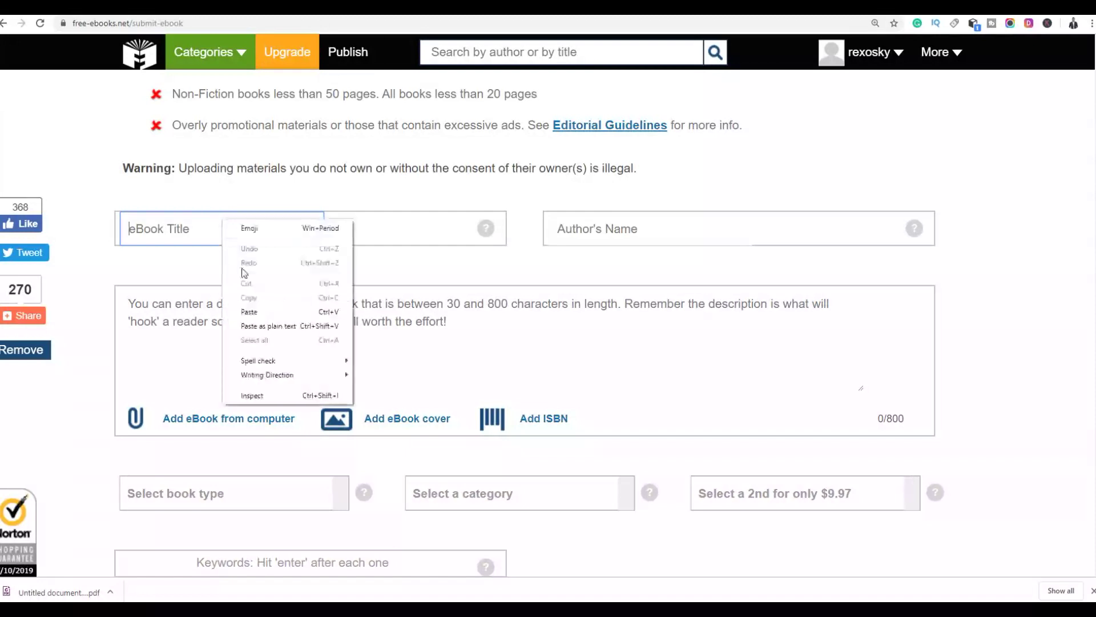
click(246, 313)
Enter the author's name in the ebook submission form.
click(629, 228)
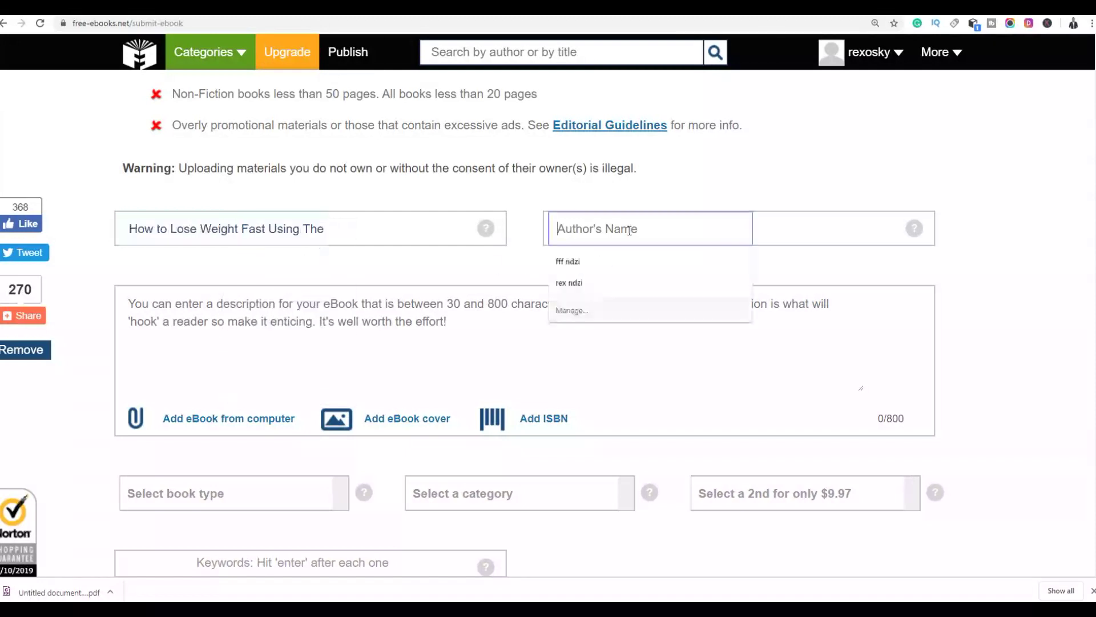
text(c)
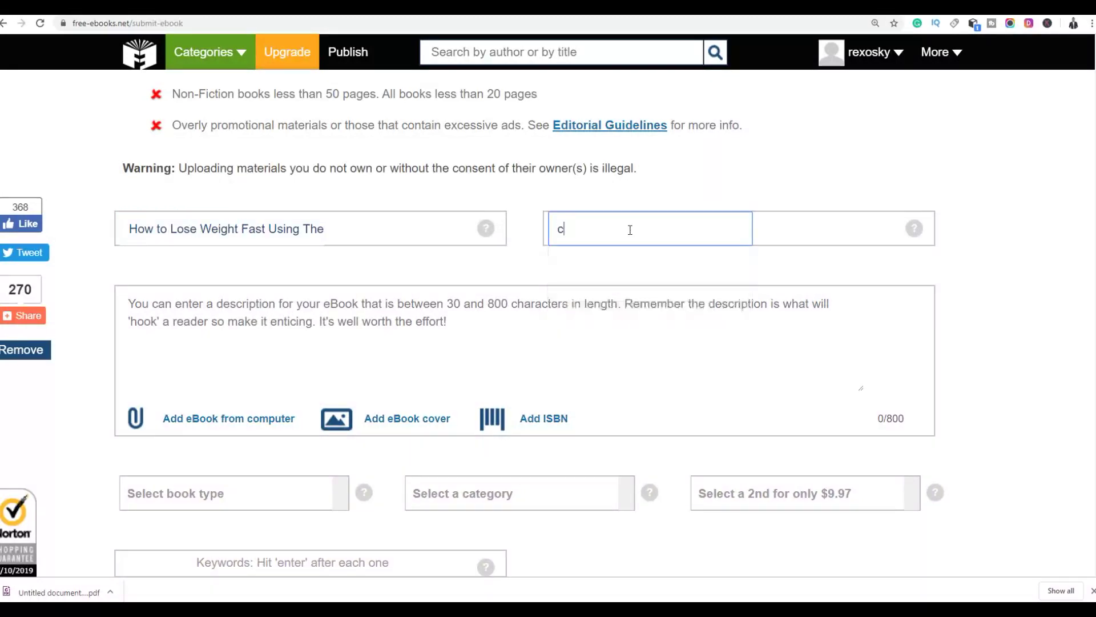
click(992, 268)
Copy the paragraph starting "These fat-burning strategies can help you" from the Google Docs document into the submission form's ebook description.
scroll(969, 303, down, 2)
click(395, 203)
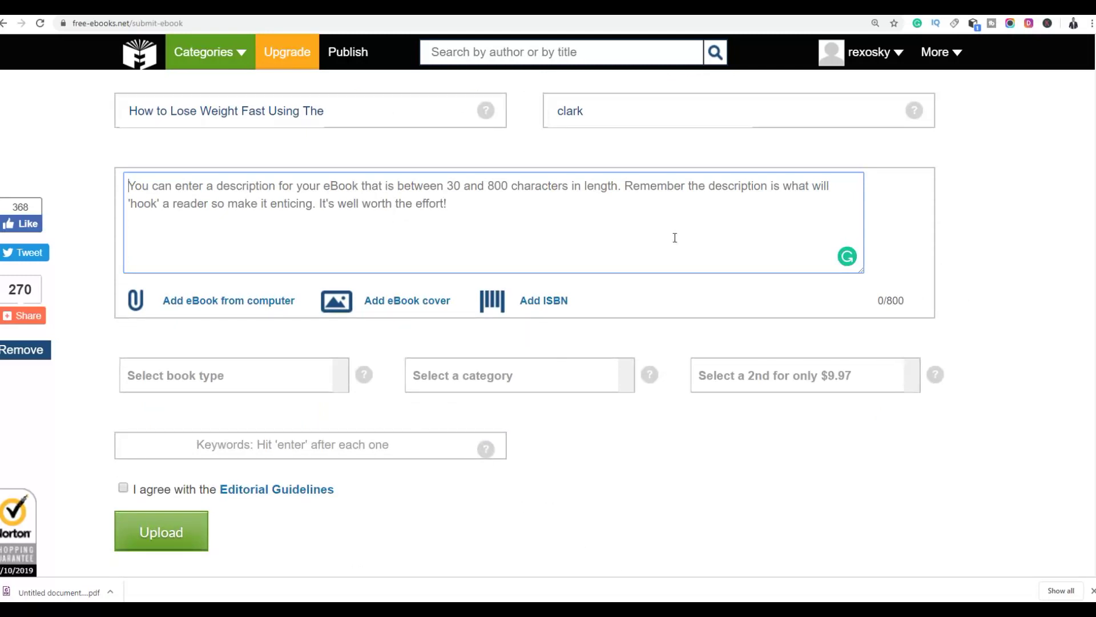
click(268, 8)
scroll(790, 274, down, 10)
scroll(764, 246, down, 6)
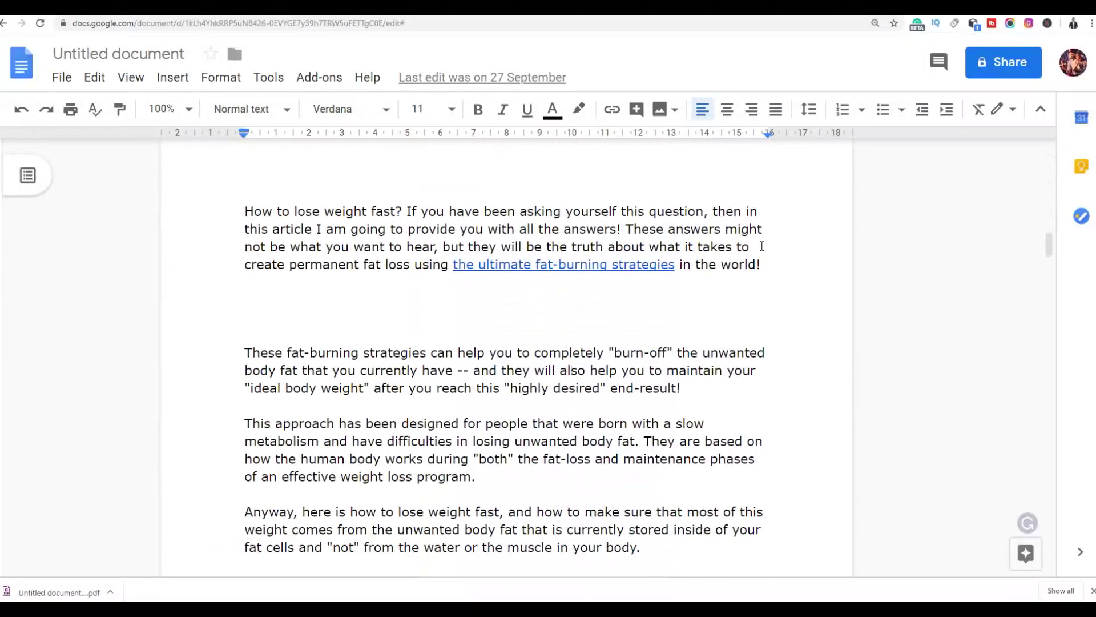
scroll(761, 246, down, 1)
drag(239, 295, 715, 328)
right_click(643, 317)
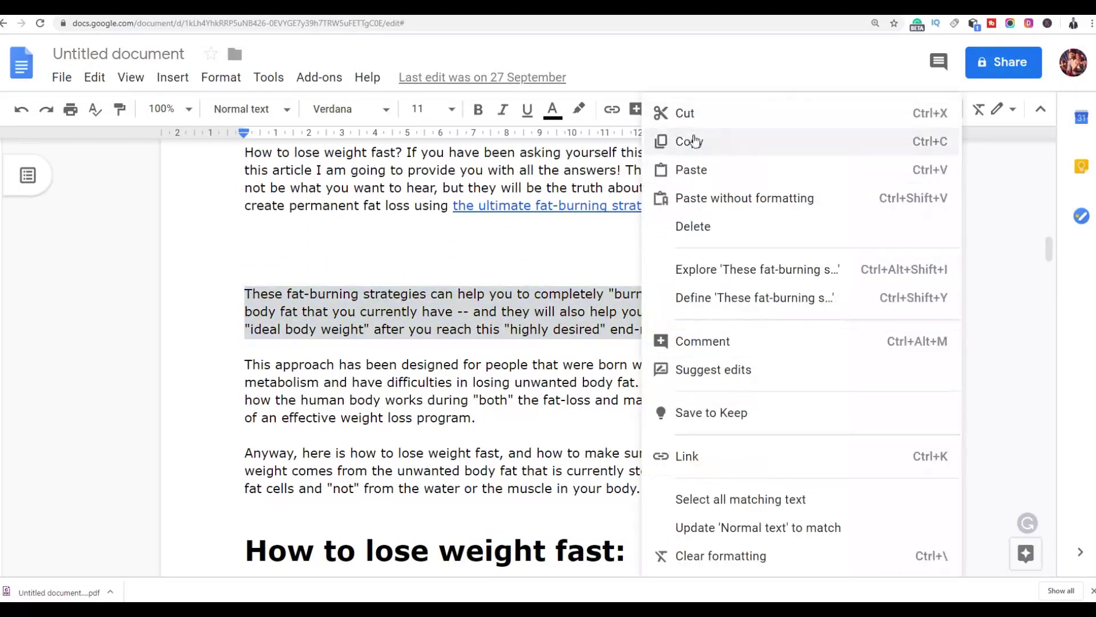
click(670, 143)
key(ctrl+Tab)
right_click(275, 223)
click(312, 320)
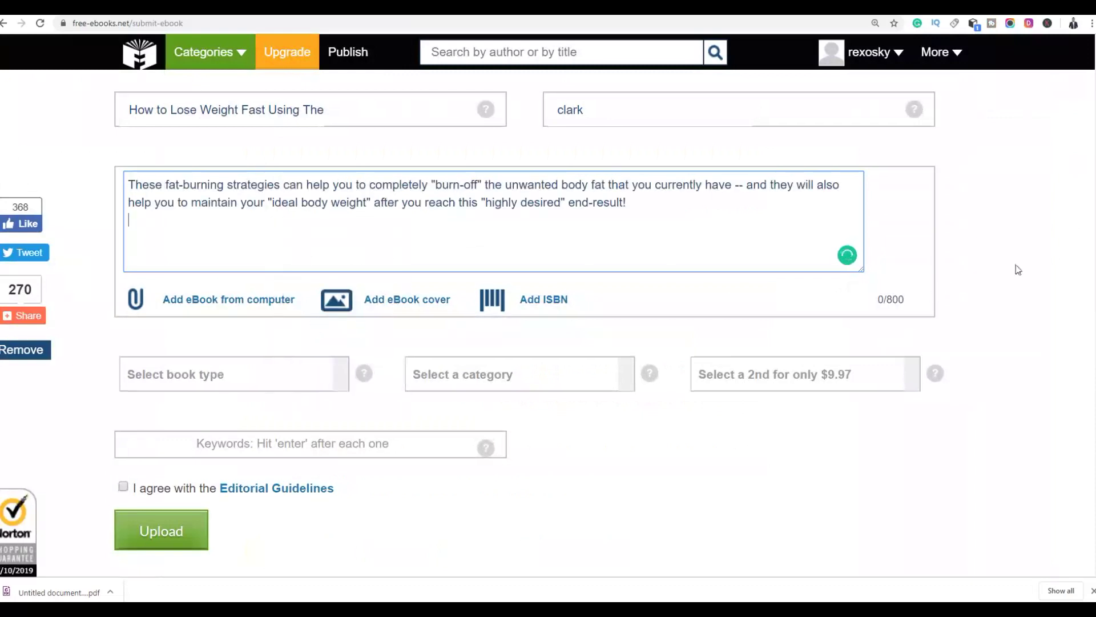
scroll(1020, 264, down, 1)
scroll(1015, 274, down, 1)
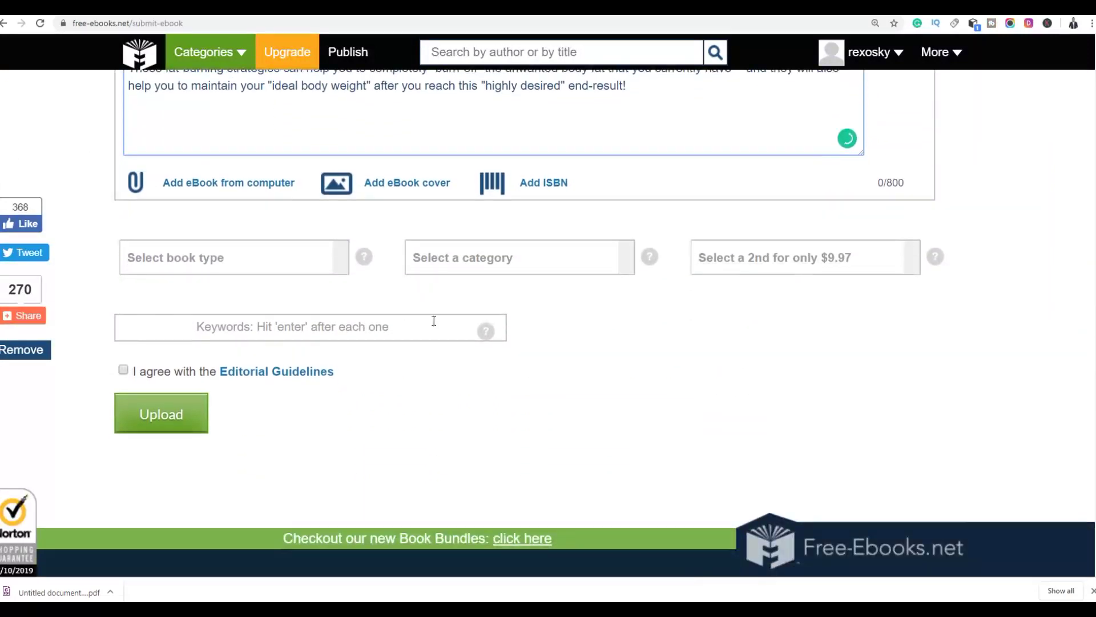
Set the ebook's book type to Non Fiction and its category to Fitness in the submission form.
click(321, 262)
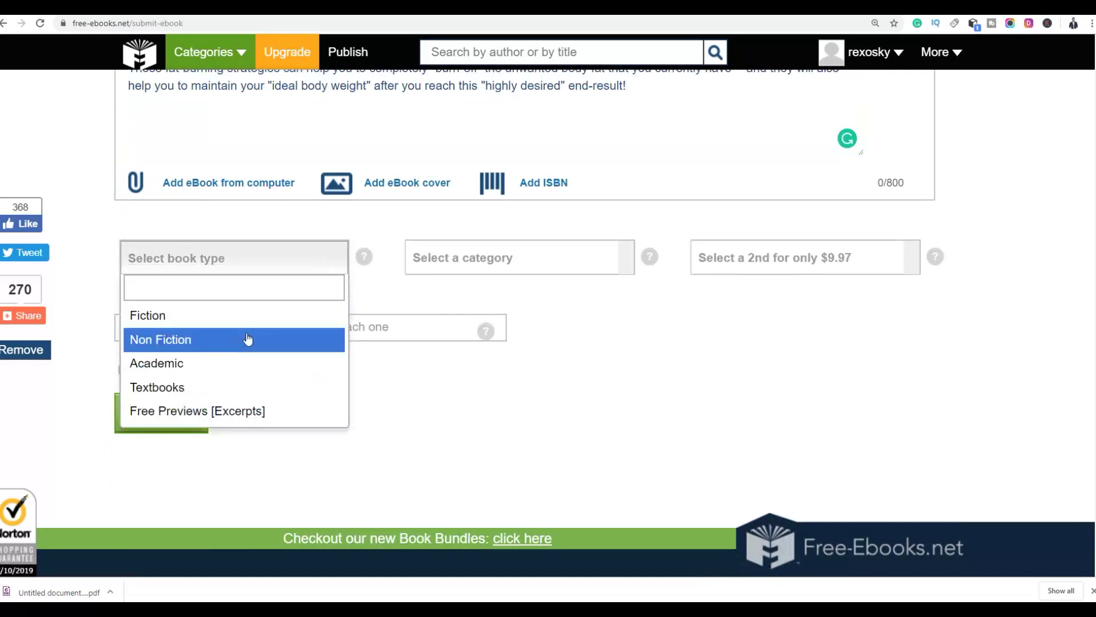
click(215, 345)
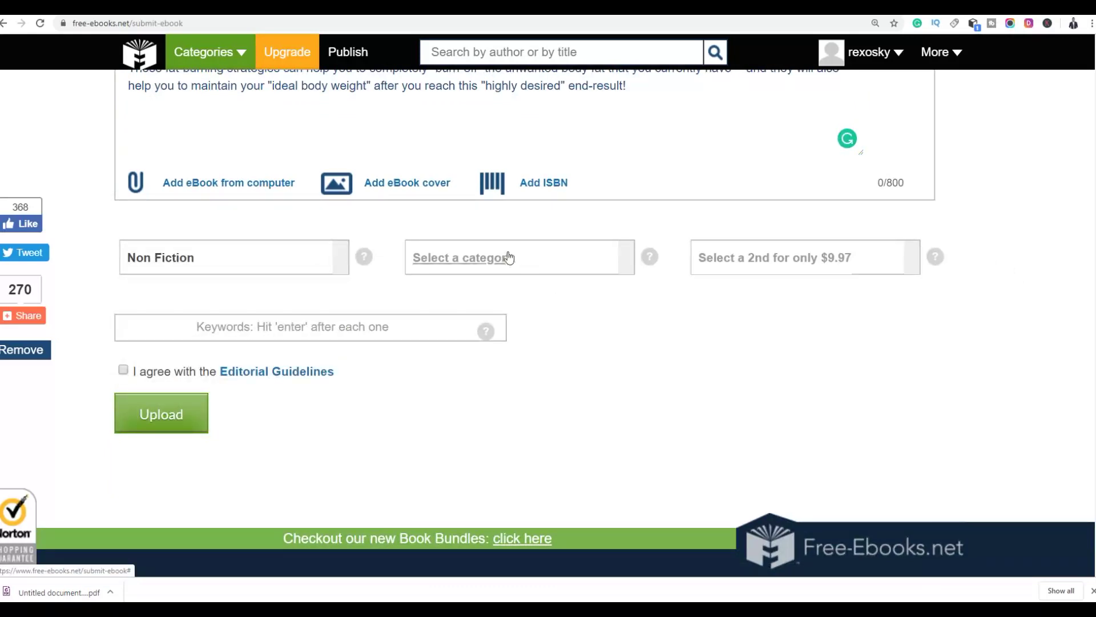
click(539, 271)
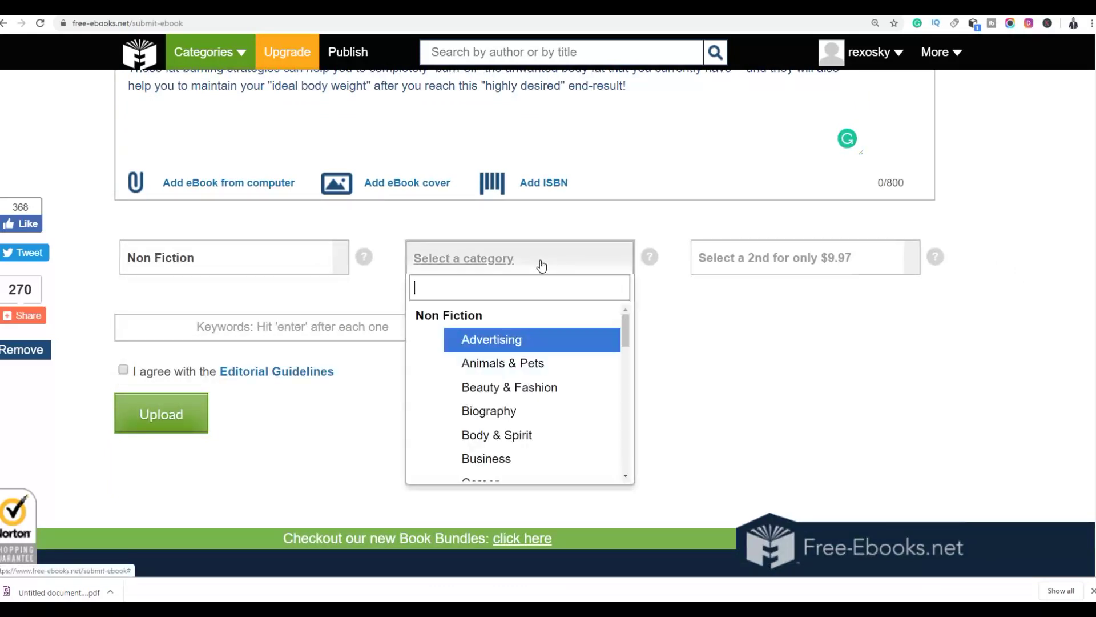
scroll(559, 398, down, 3)
scroll(558, 399, down, 5)
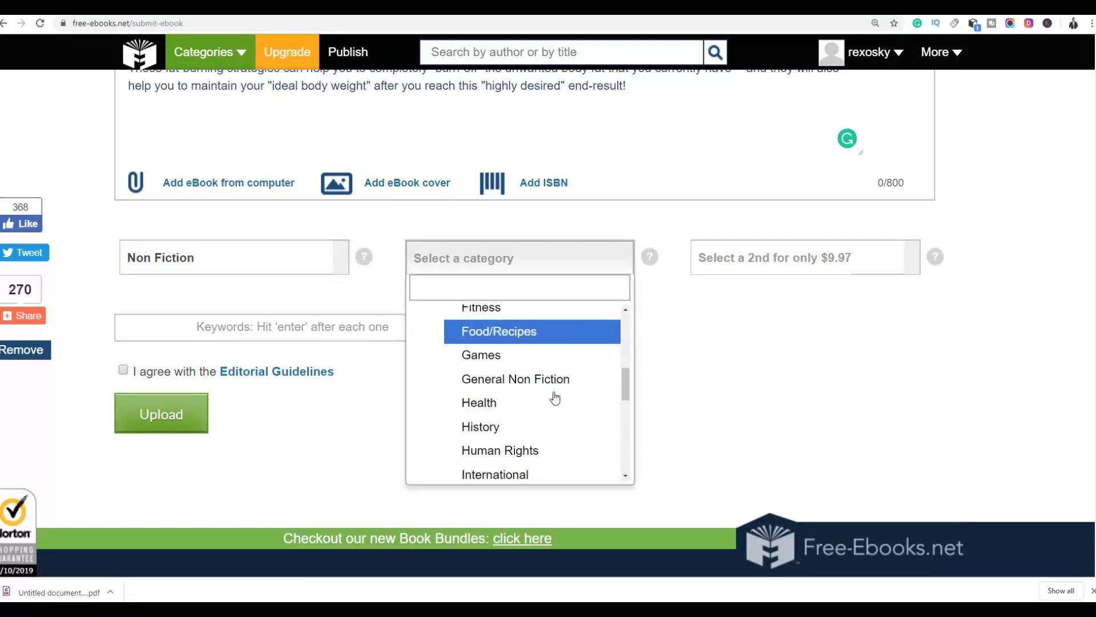
scroll(521, 387, up, 1)
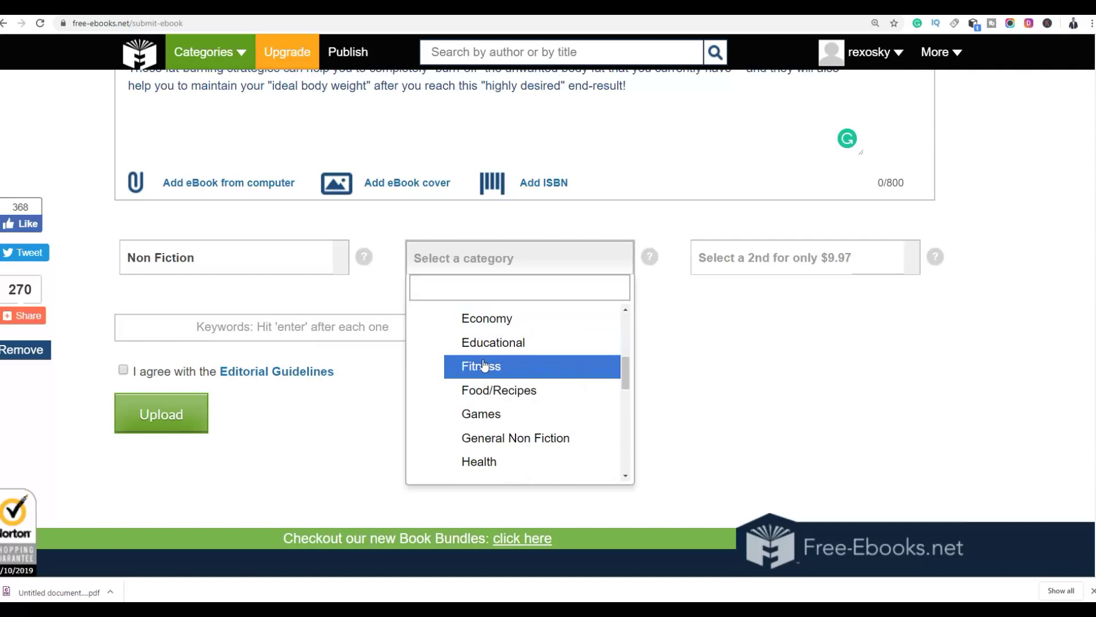
click(483, 364)
Add the keywords "lose weight", "burn belly fat" and "fitness" to the ebook submission.
scroll(885, 399, up, 2)
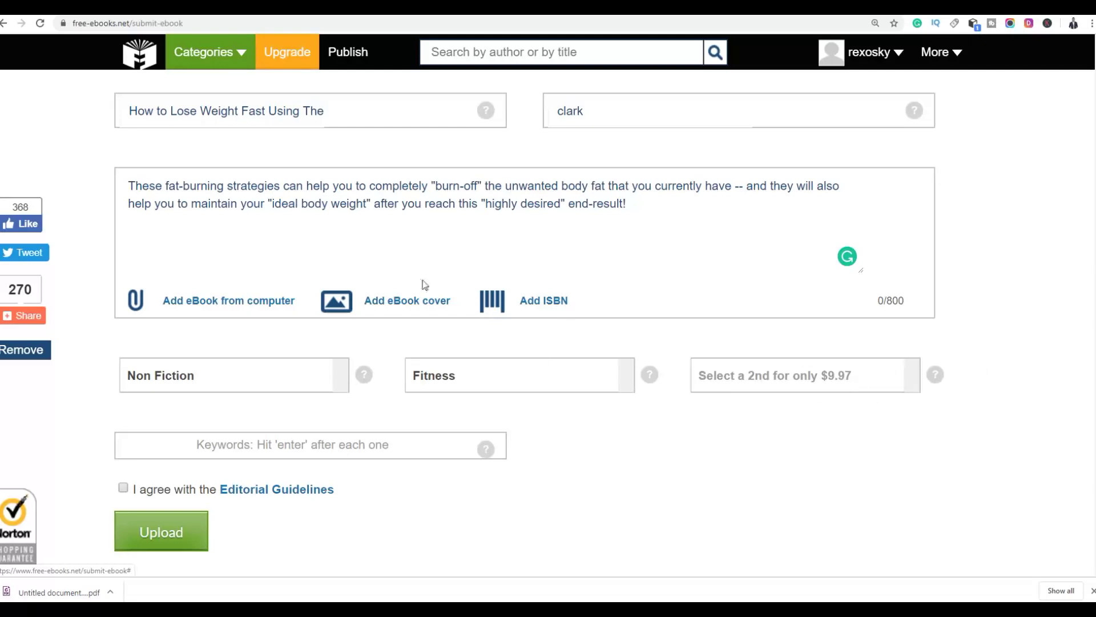
scroll(458, 343, down, 3)
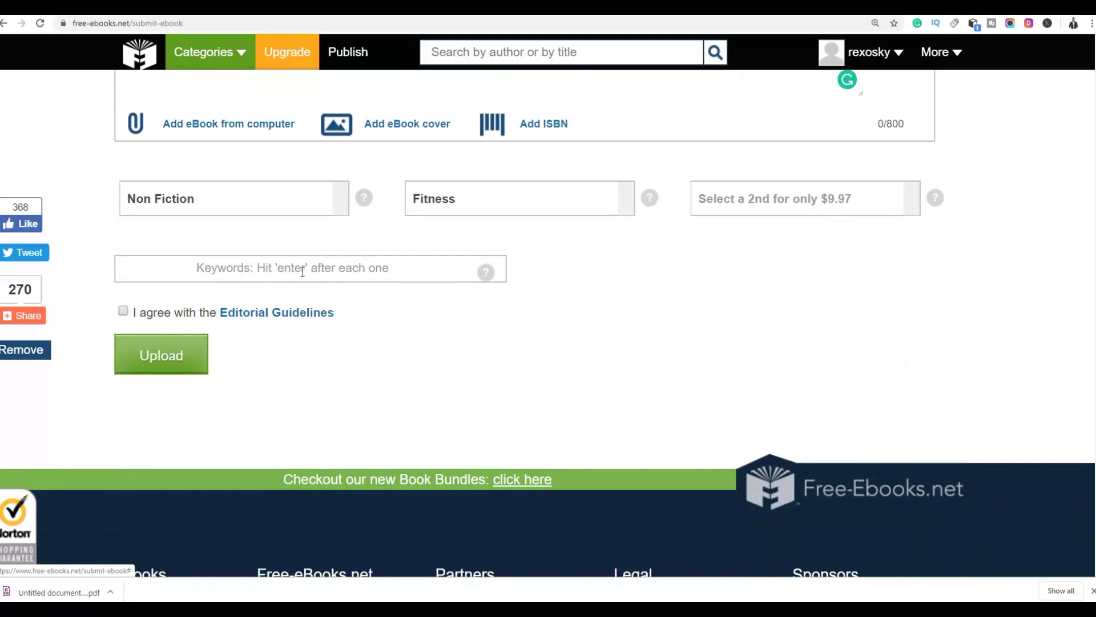
click(302, 271)
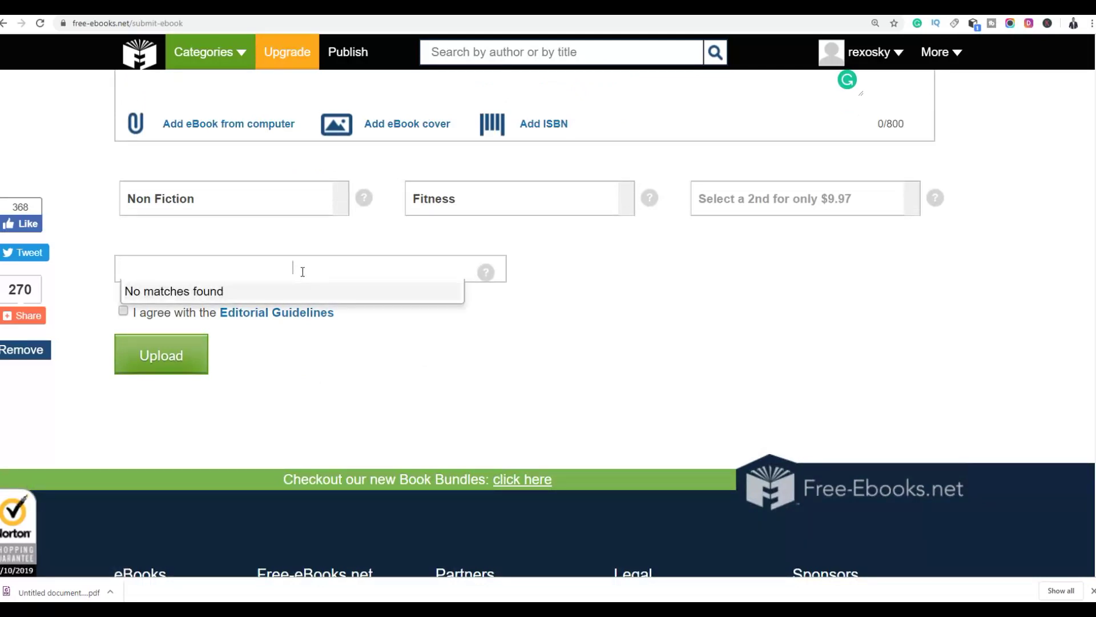
text(lose w)
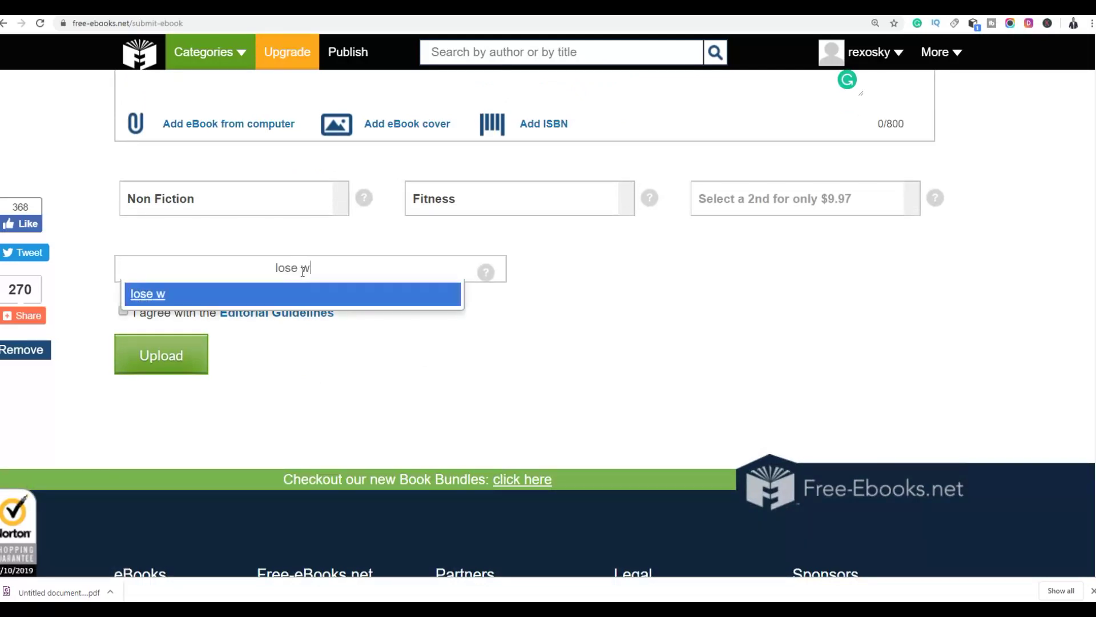
text(eight)
key(Return)
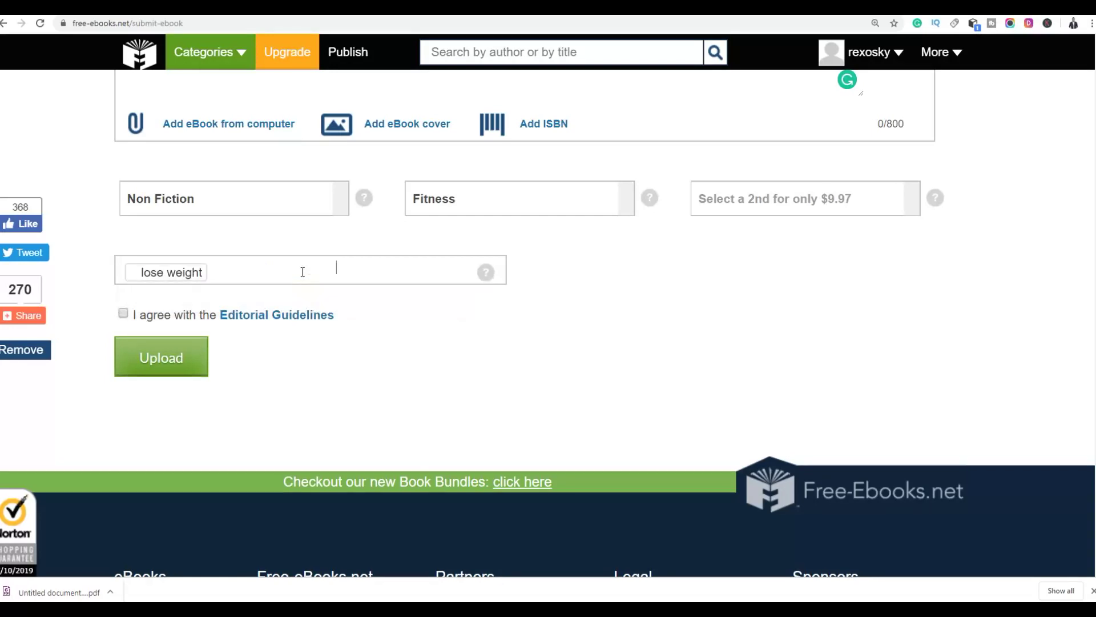
text(by)
key(BackSpace)
text(urn )
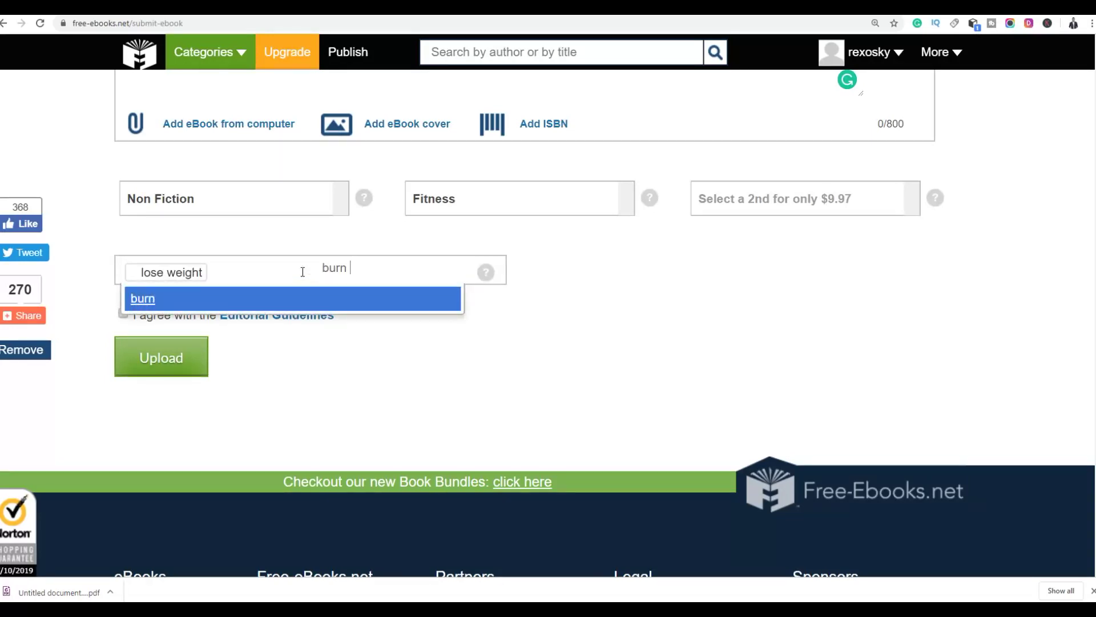
text(belly fat)
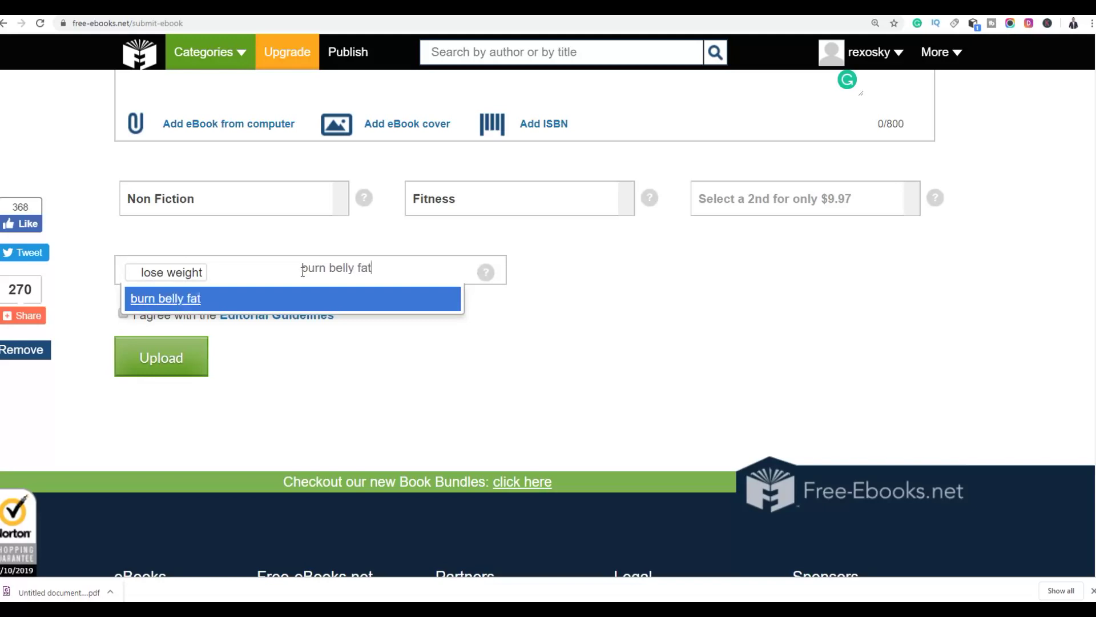
key(Return)
text(fitn)
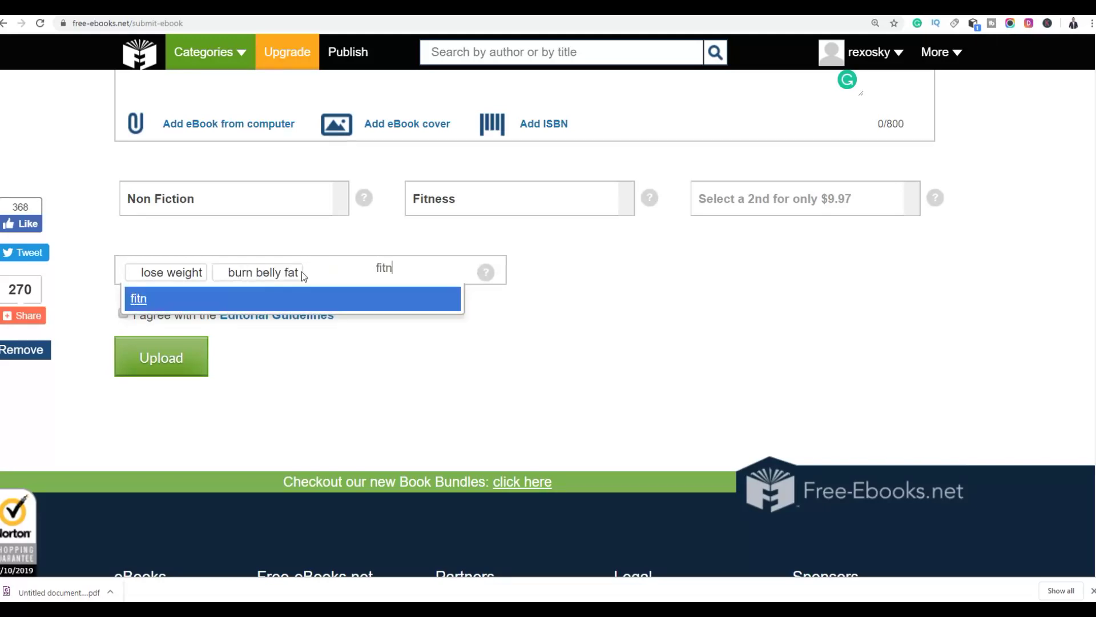
text(ess)
key(Return)
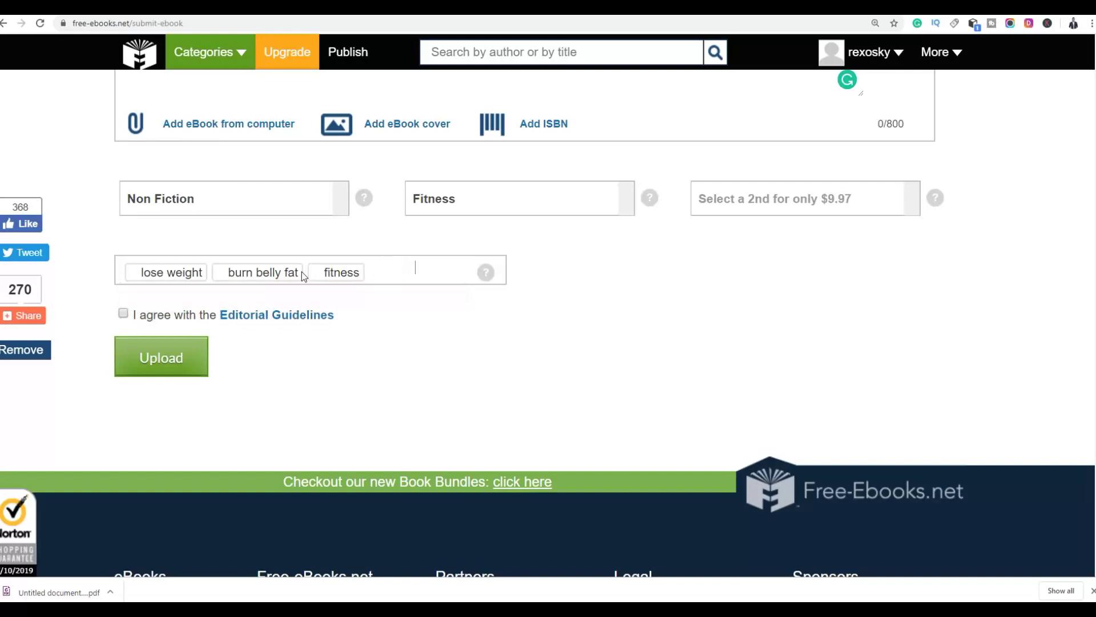
Attach "Untitled document (6)" PDF from the Downloads folder as the ebook file, leaving the optional ePub and Kindle files empty.
scroll(514, 367, up, 2)
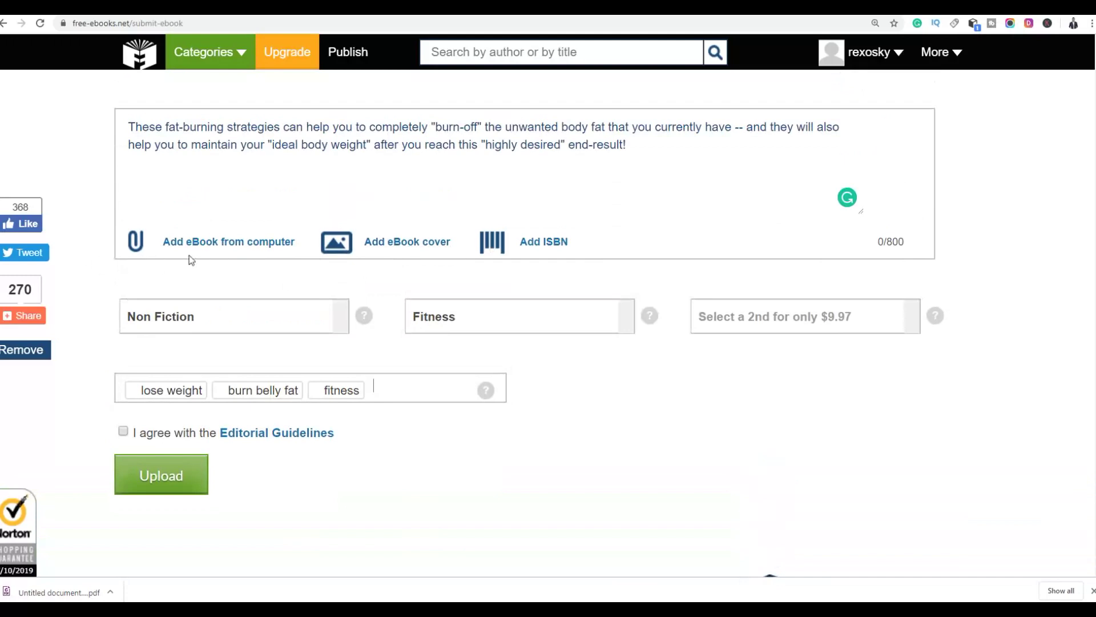
click(220, 241)
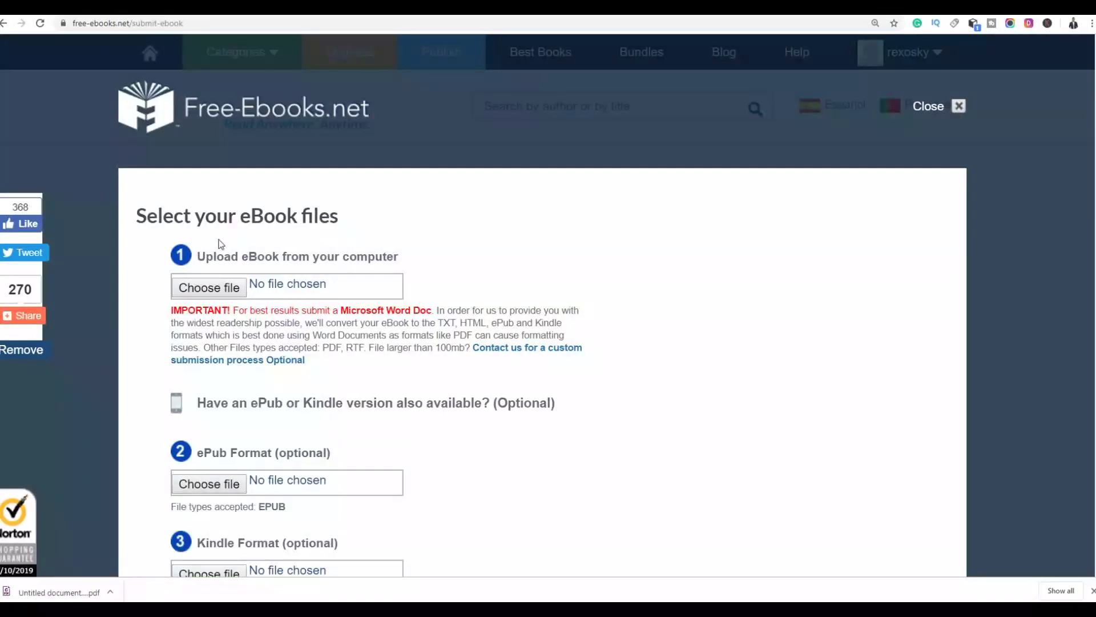
scroll(398, 278, down, 2)
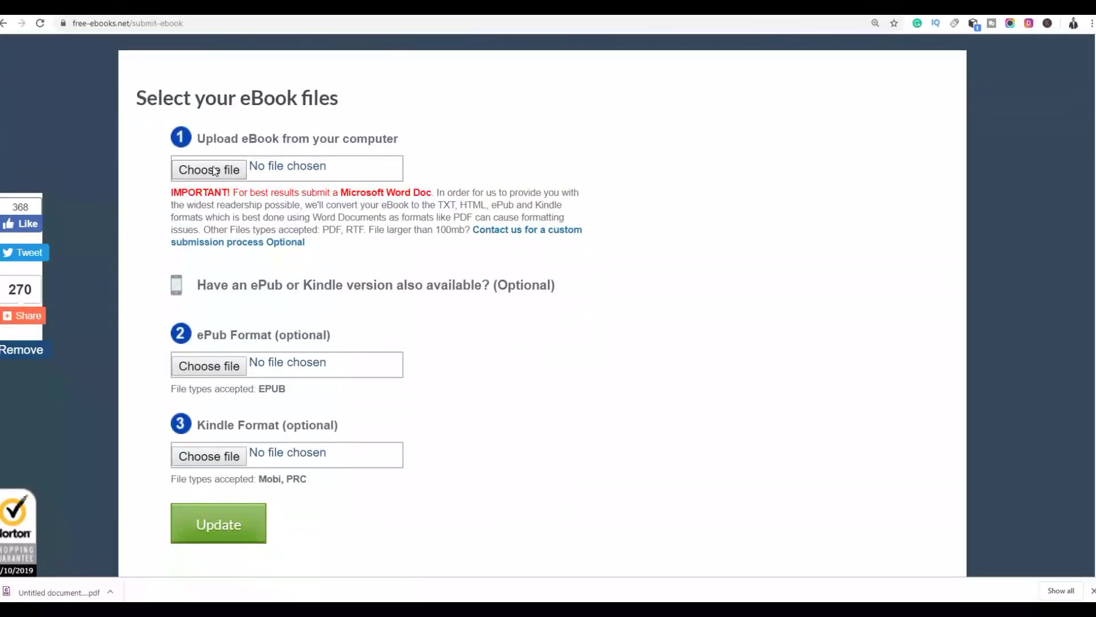
click(214, 170)
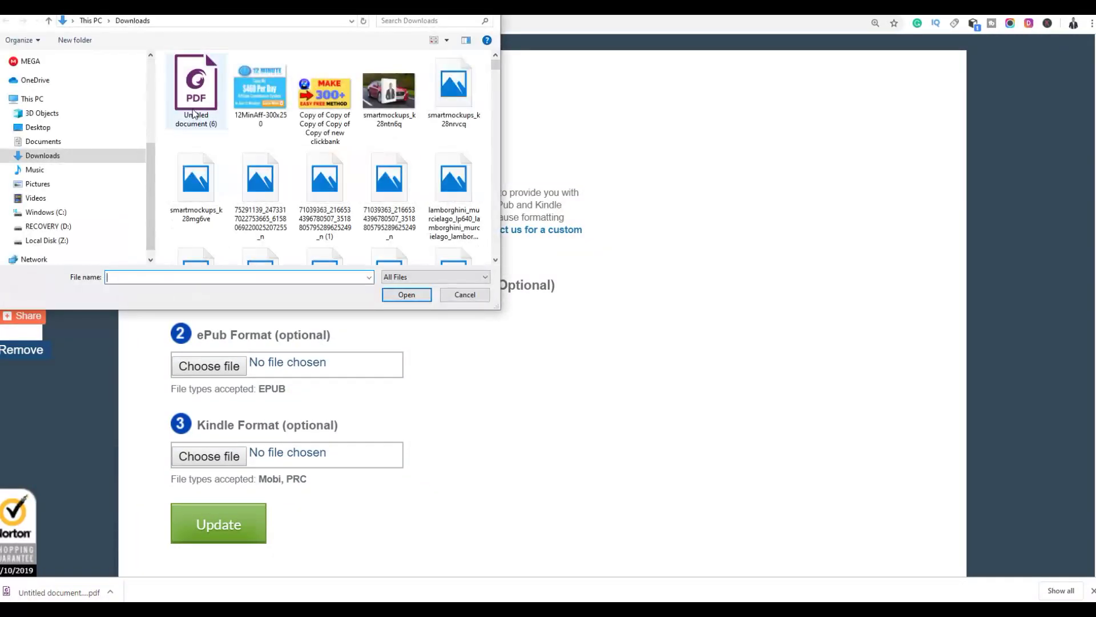
click(441, 290)
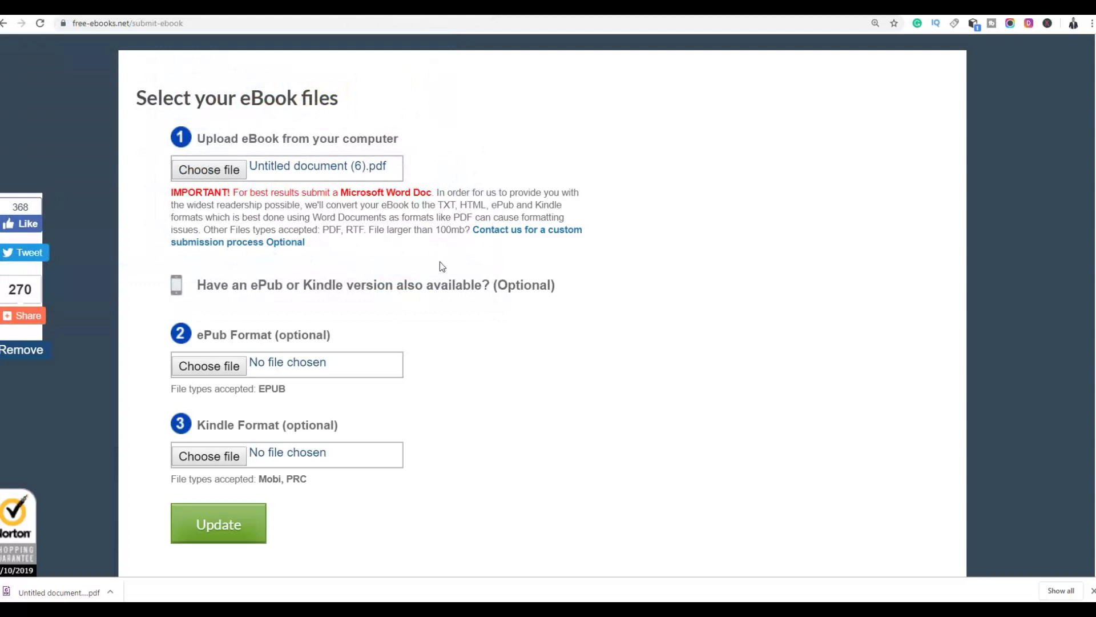
scroll(441, 262, down, 1)
scroll(434, 320, down, 1)
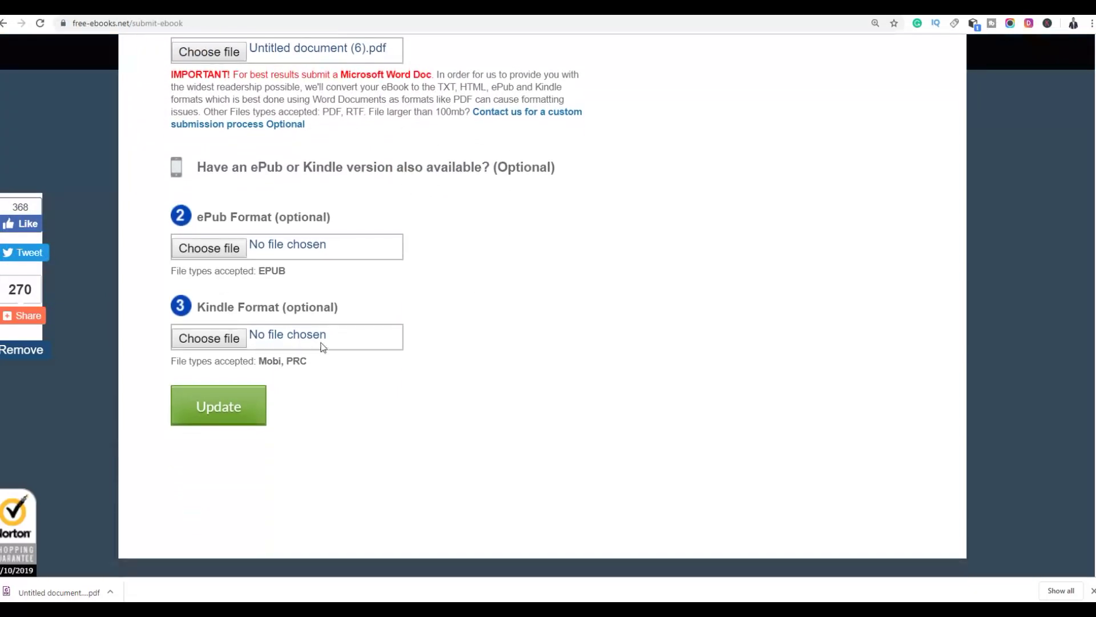
click(222, 413)
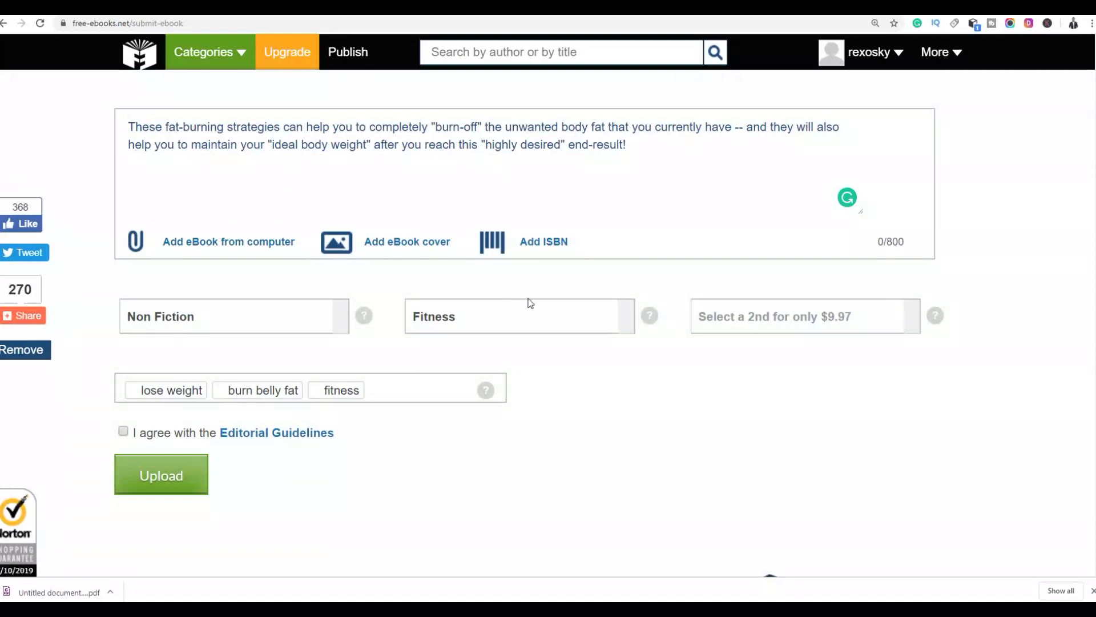
Examine the book cover image on the first page of the Google Docs document, then return to the submission form.
scroll(517, 303, up, 2)
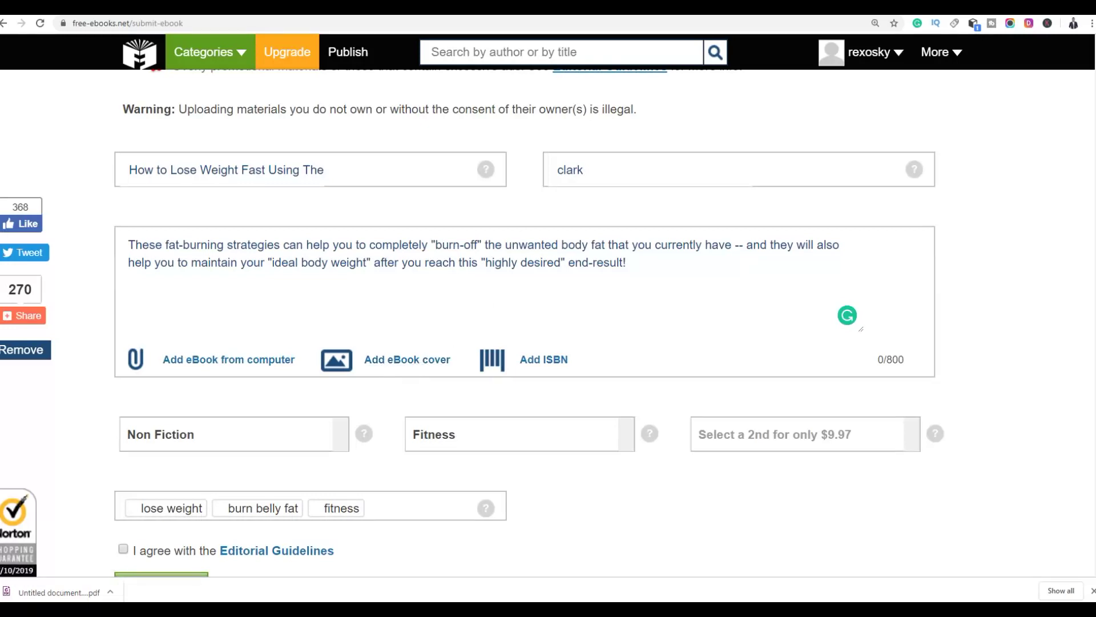
key(ctrl+Tab)
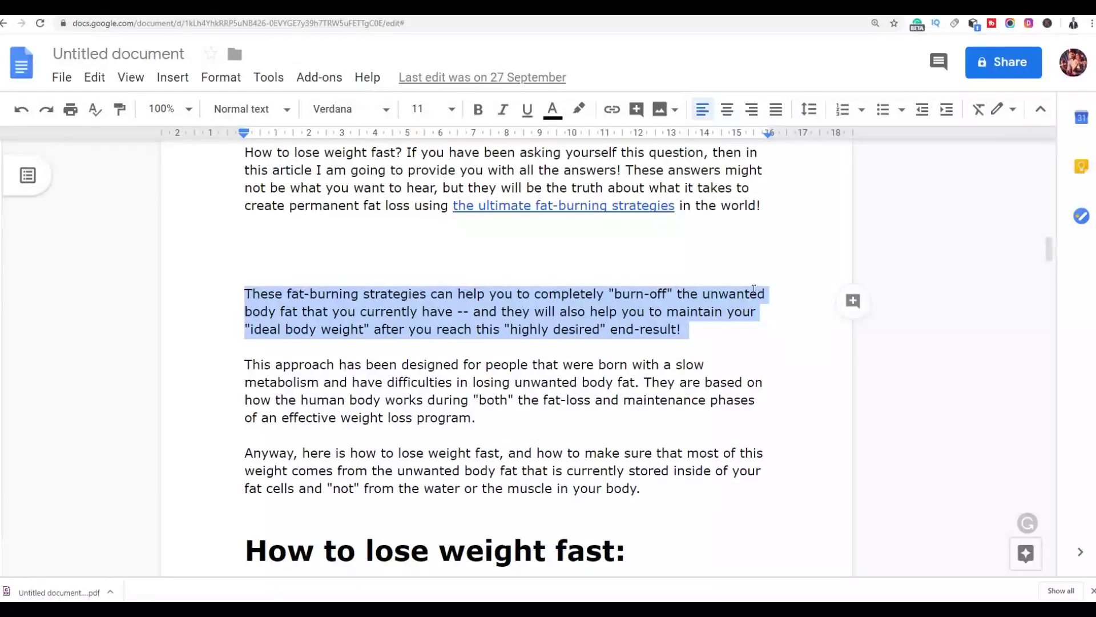
scroll(890, 266, up, 10)
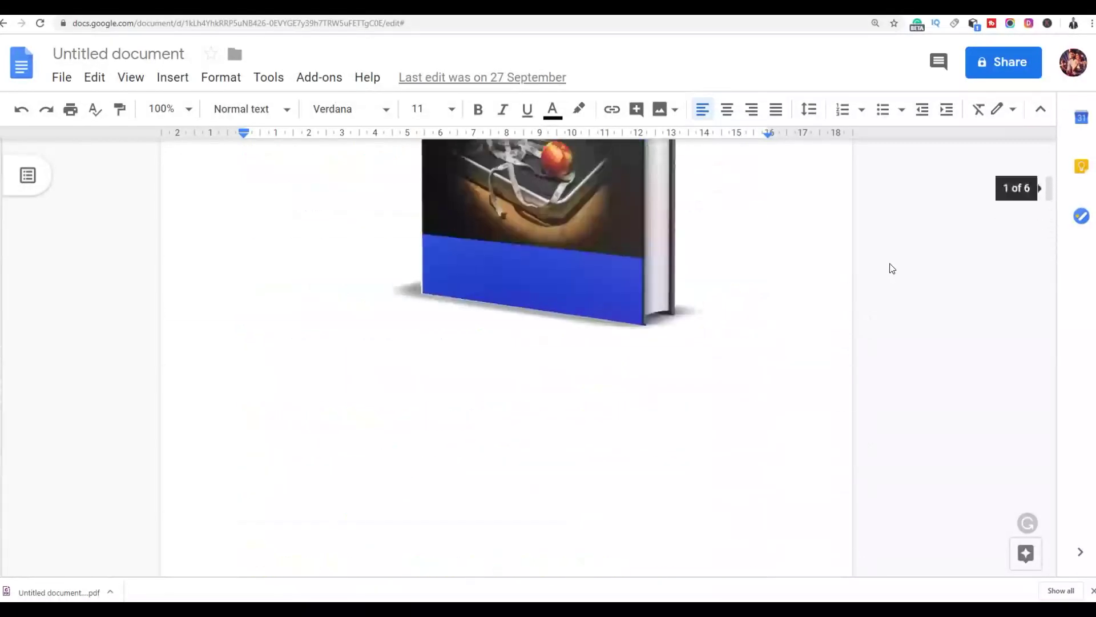
scroll(558, 339, down, 2)
right_click(558, 339)
key(Escape)
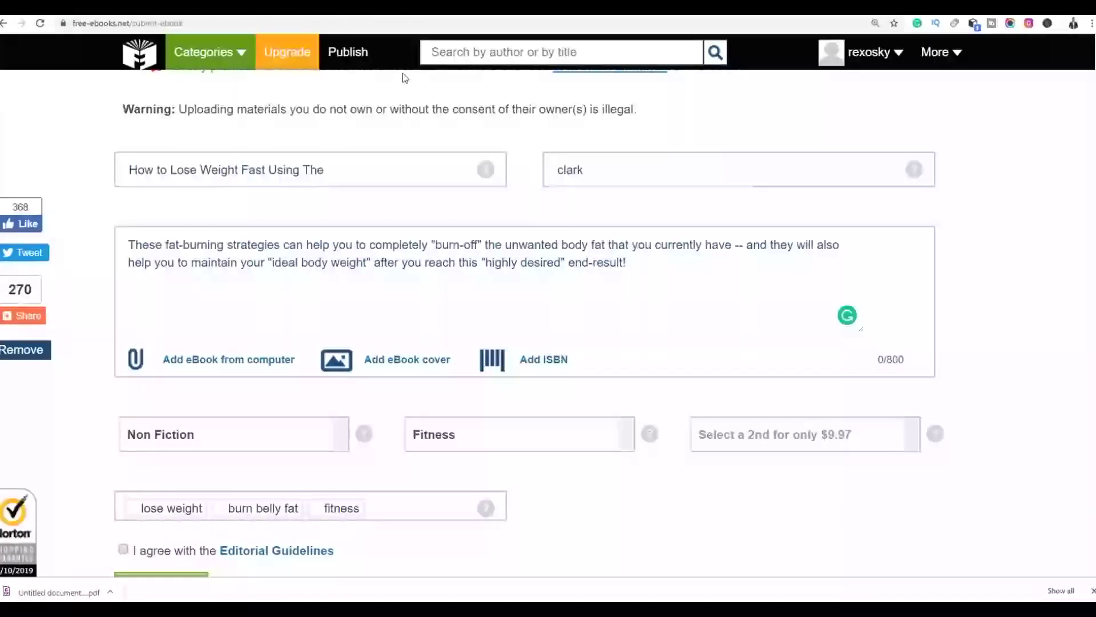
scroll(570, 307, down, 1)
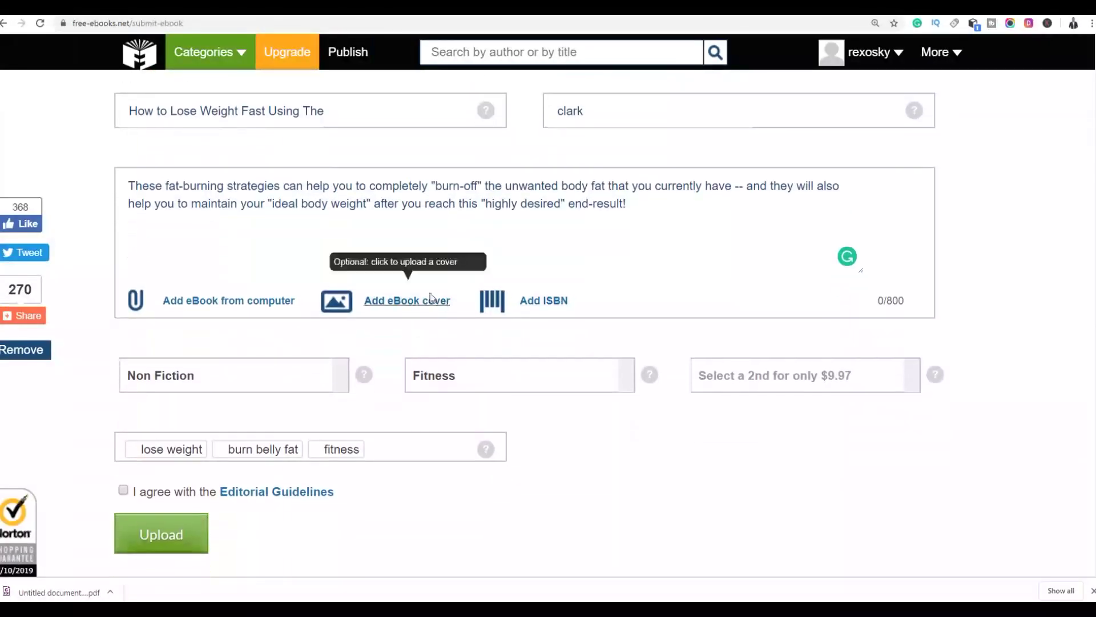
click(398, 303)
click(228, 263)
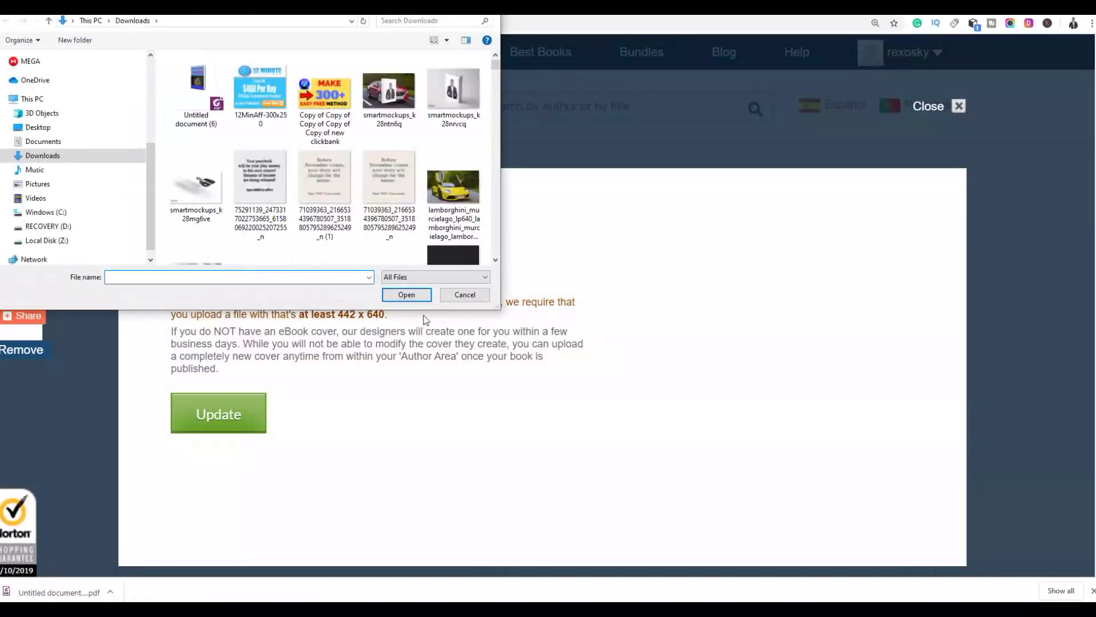
scroll(325, 171, down, 5)
click(259, 160)
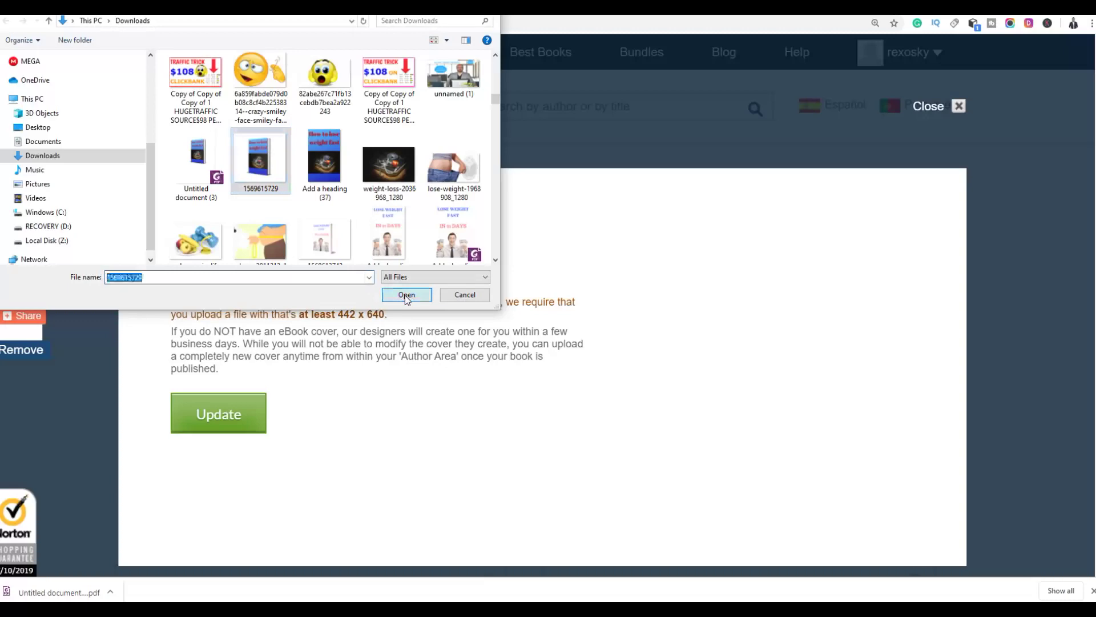
click(406, 294)
click(218, 415)
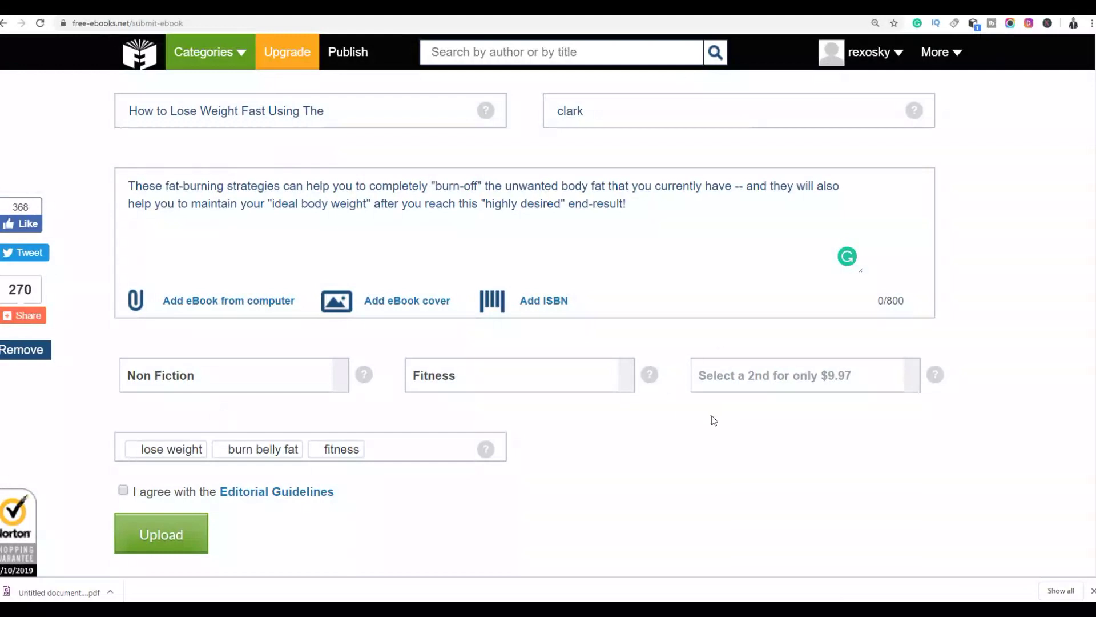
Agree with the Editorial Guidelines and upload the ebook submission.
scroll(724, 416, down, 2)
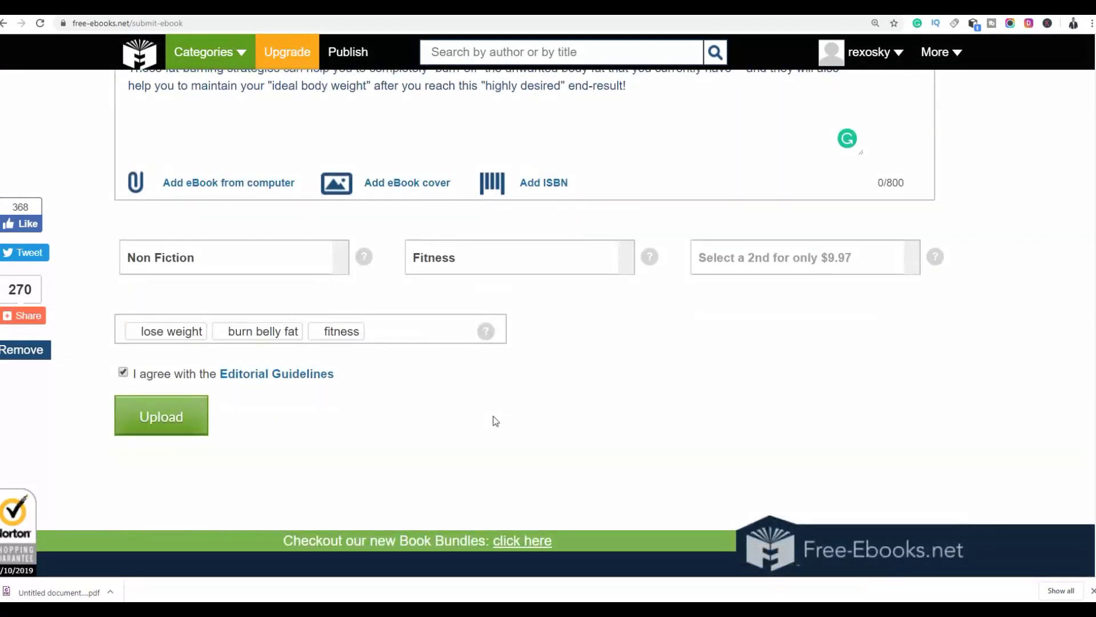
click(178, 415)
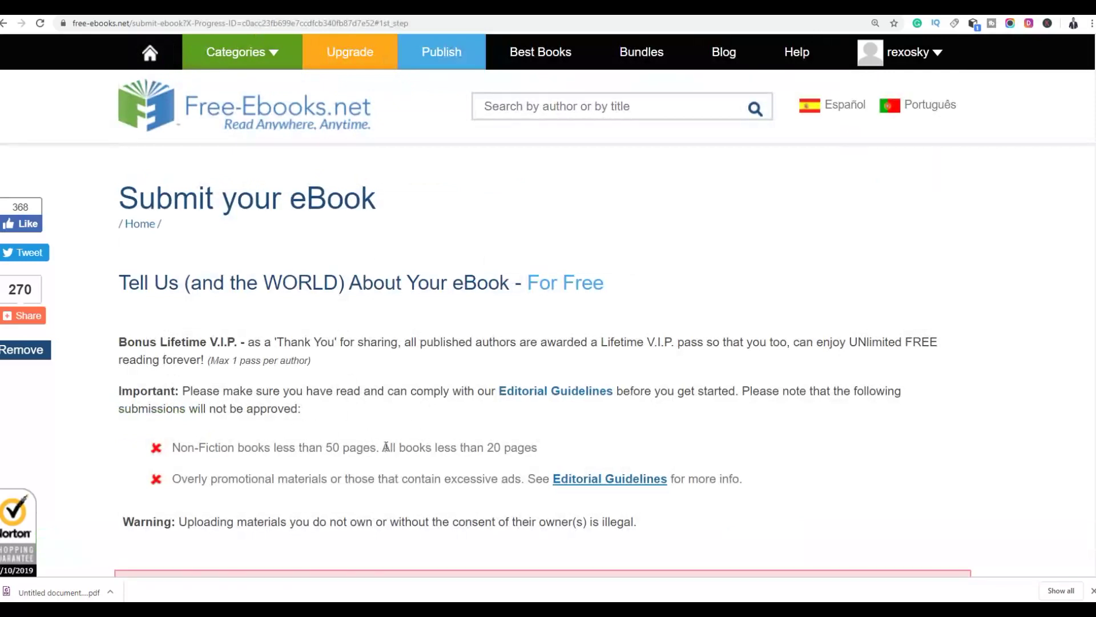
Read the submission rules on the minimum page counts for non-fiction books and for all books.
drag(478, 448, 536, 448)
click(356, 443)
drag(309, 447, 384, 448)
click(385, 452)
drag(494, 447, 539, 451)
click(431, 457)
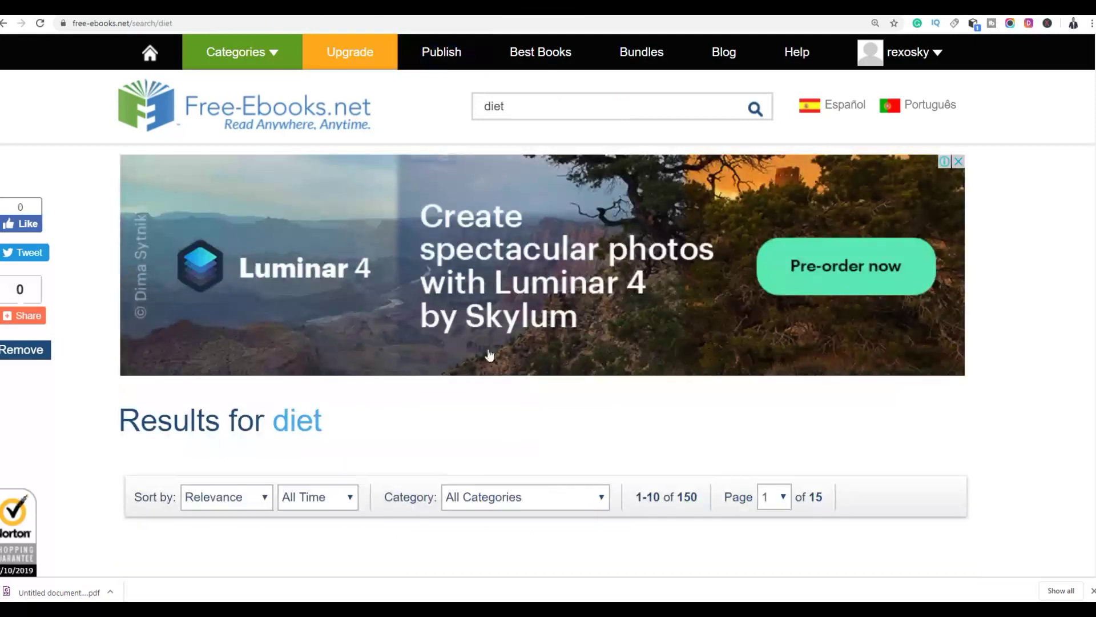
Review the "diet" search results, comparing the listed ebooks' downloads, page counts and publication dates.
scroll(736, 361, down, 6)
scroll(718, 368, down, 5)
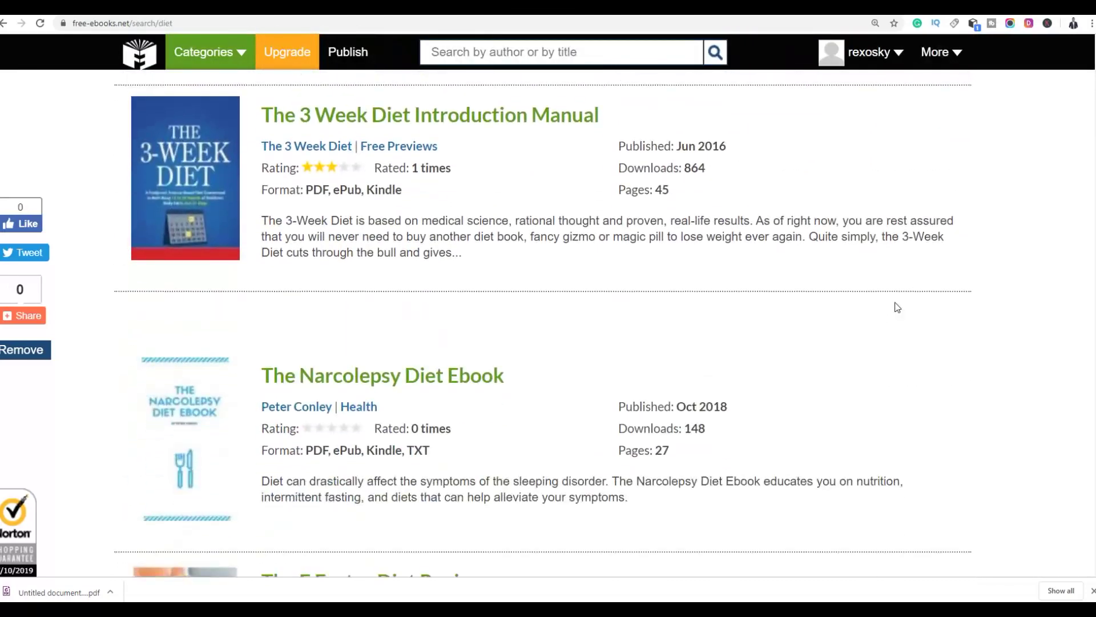
scroll(1086, 325, up, 6)
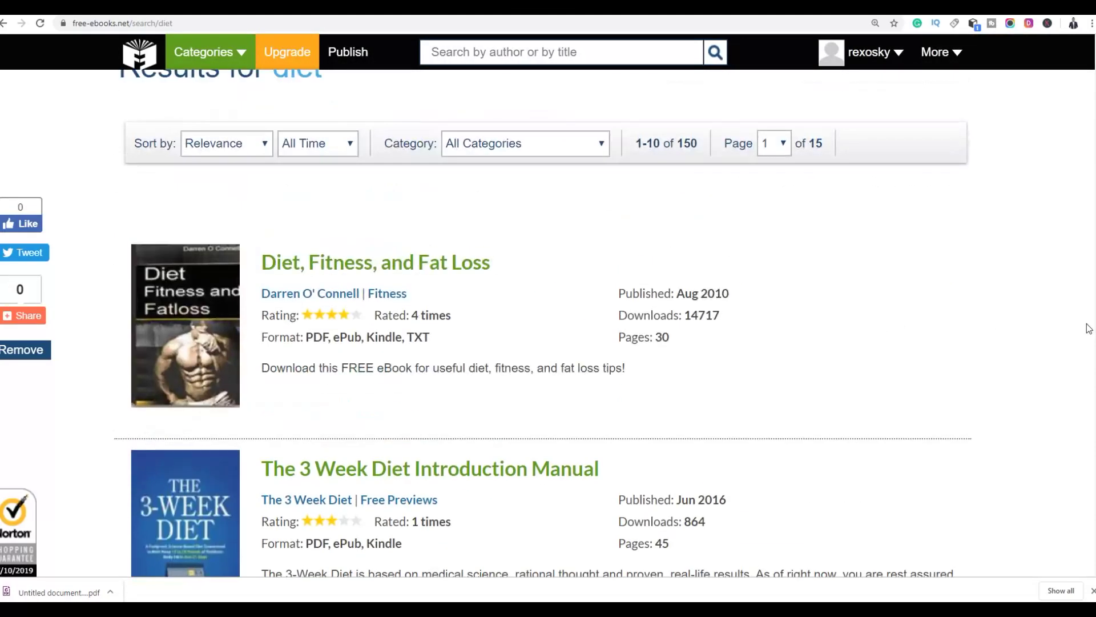
scroll(1033, 325, down, 13)
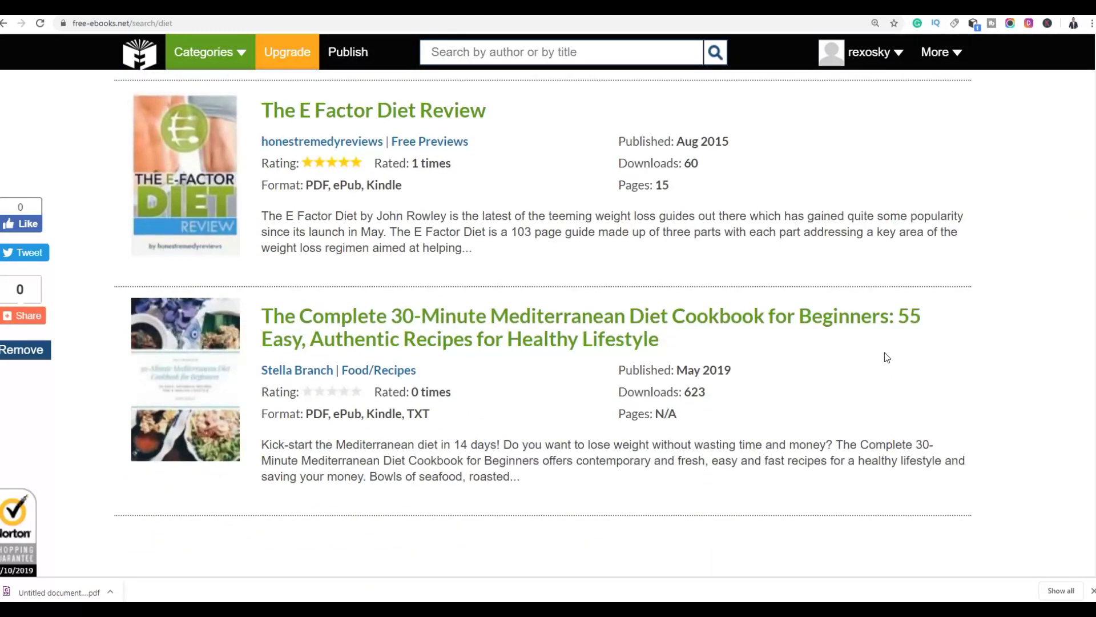
scroll(885, 354, up, 6)
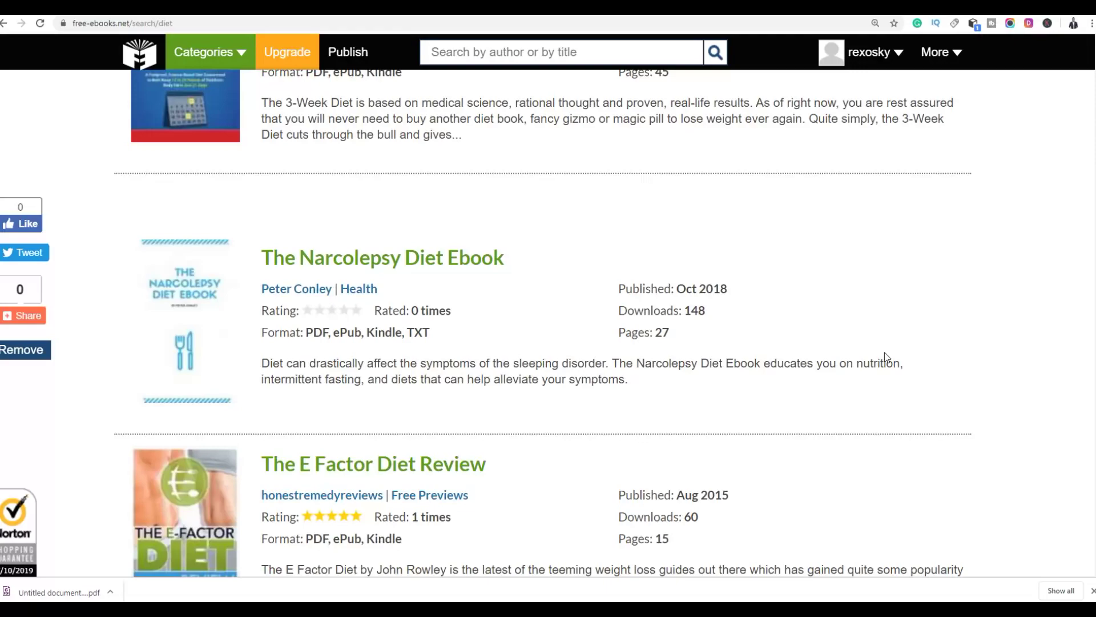
scroll(862, 354, up, 9)
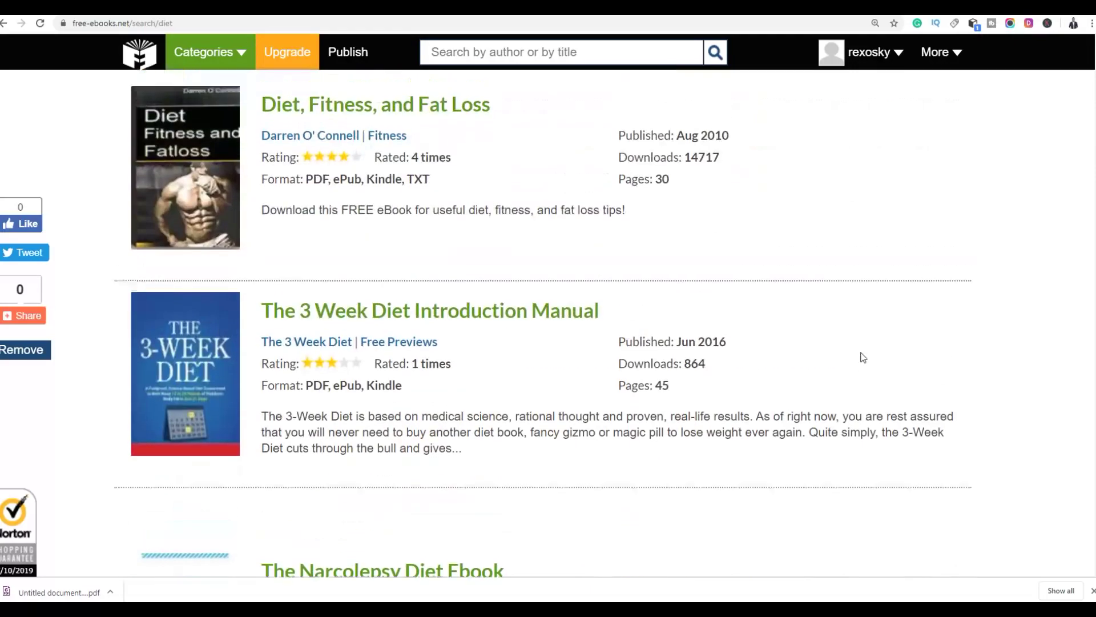
scroll(832, 313, up, 4)
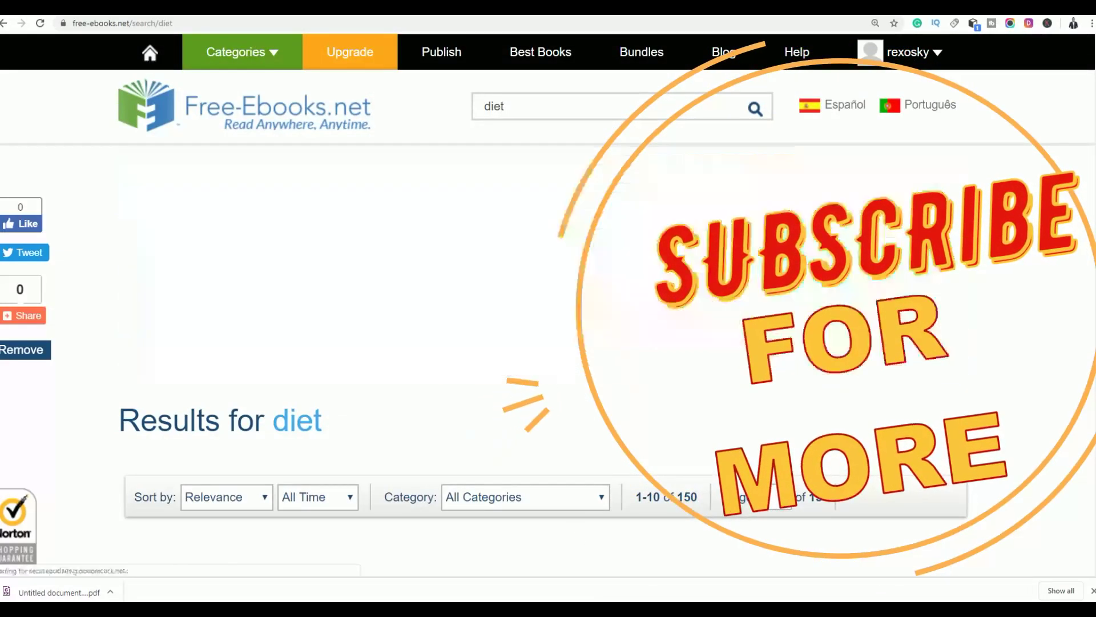